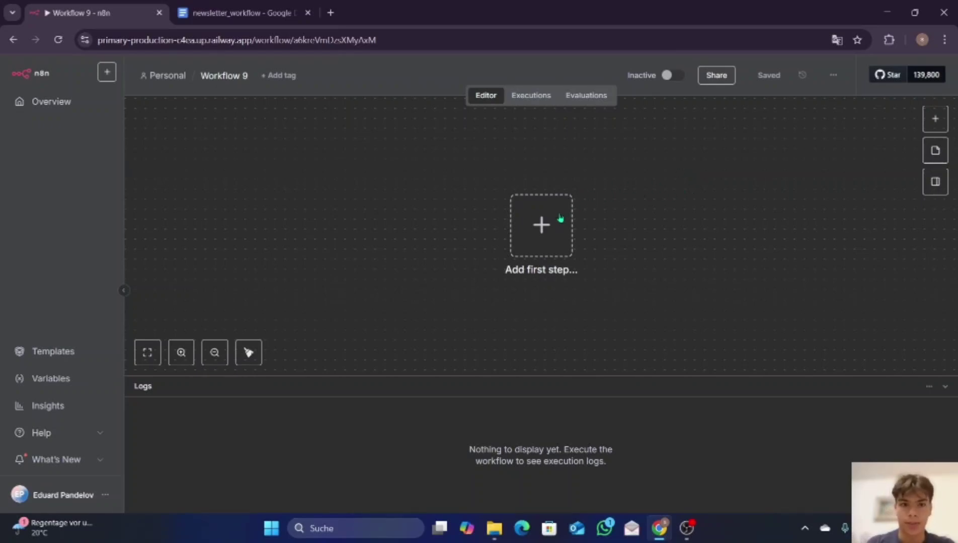
Rename the workflow as Newsletter System
left_click(227, 74)
key("BackSpace")
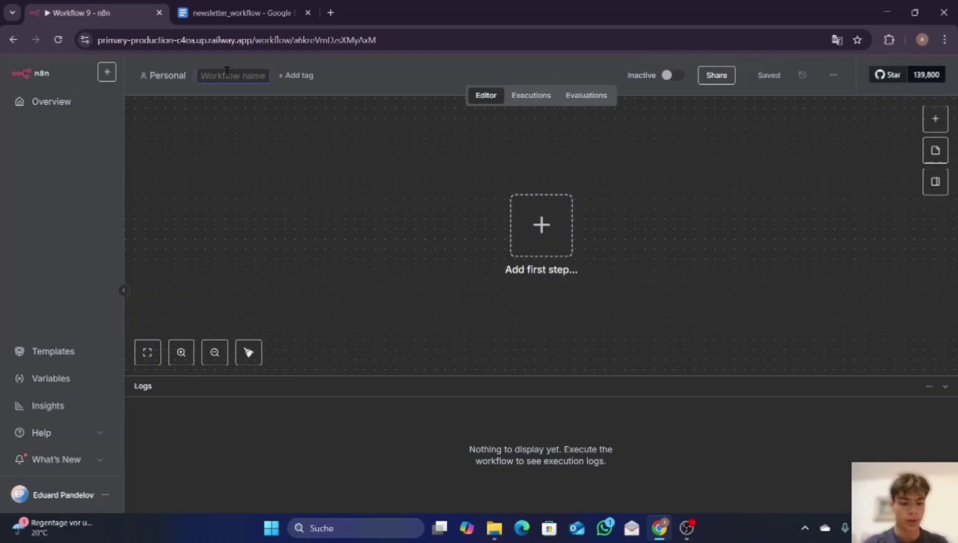
type("Nes")
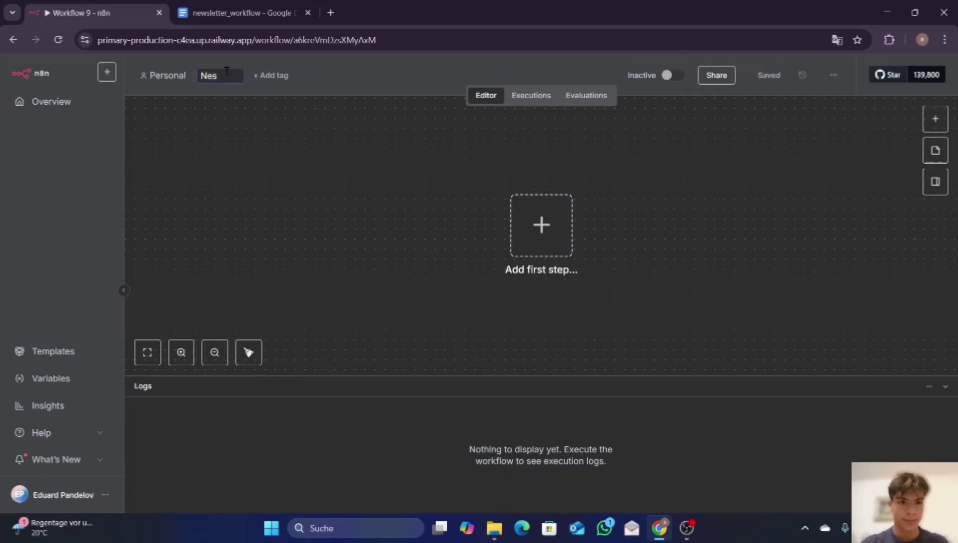
key("BackSpace")
type("wslett")
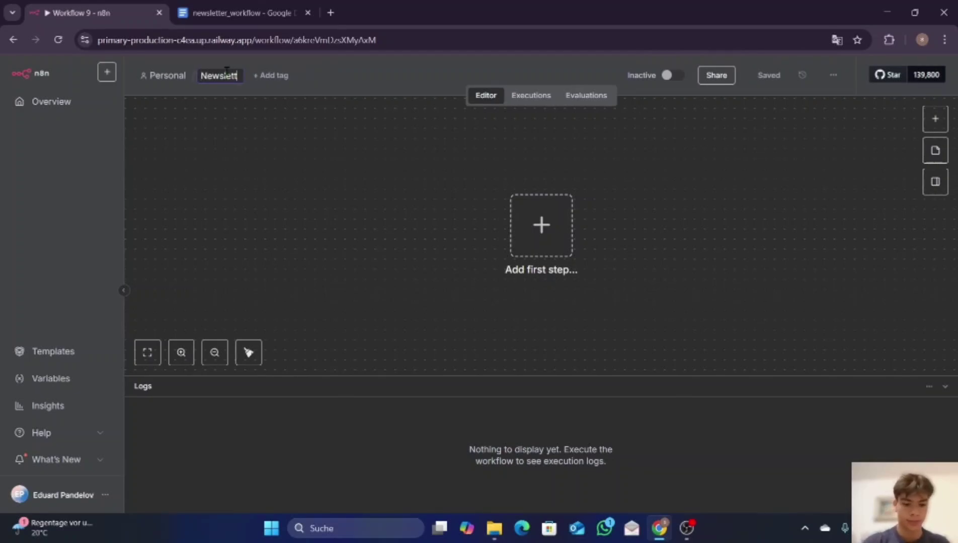
type("er Sys")
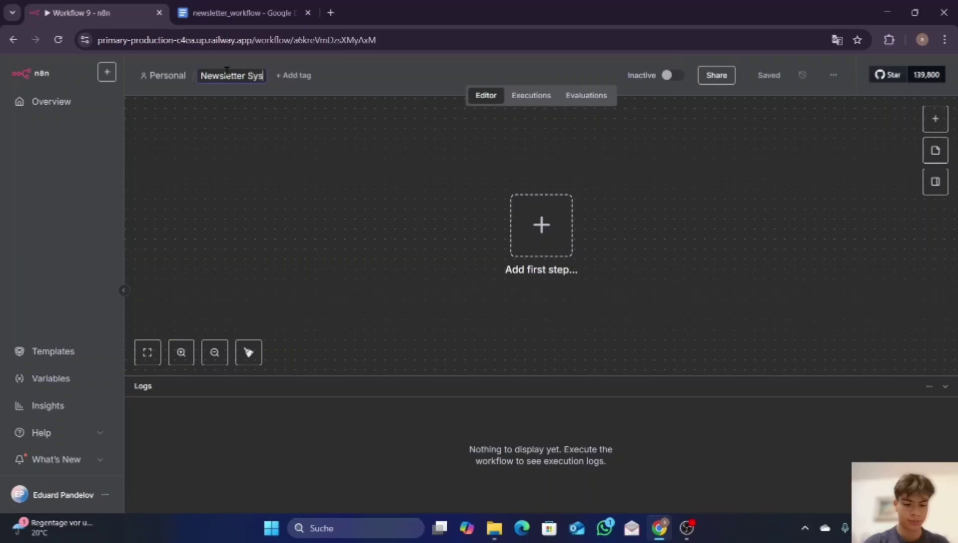
type("tem")
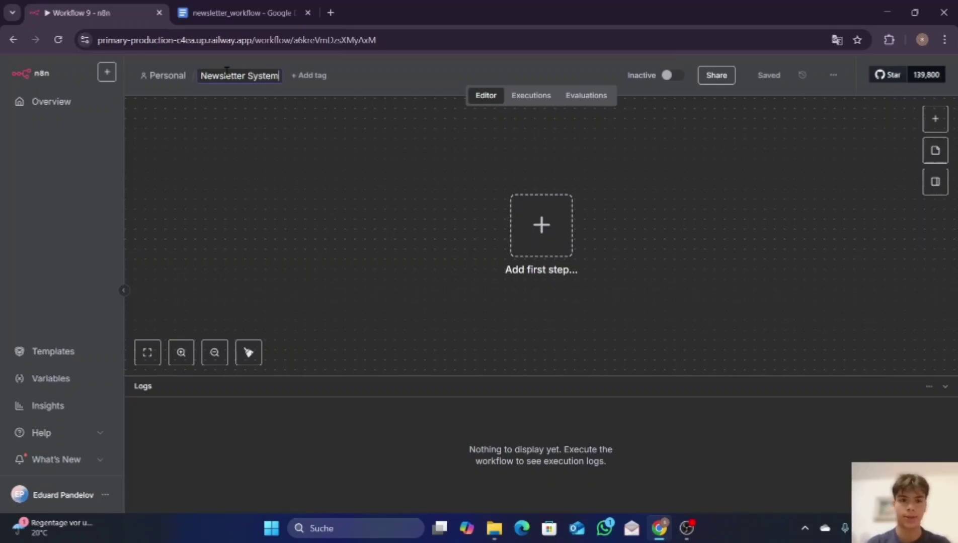
right_click(349, 177)
left_click(601, 157)
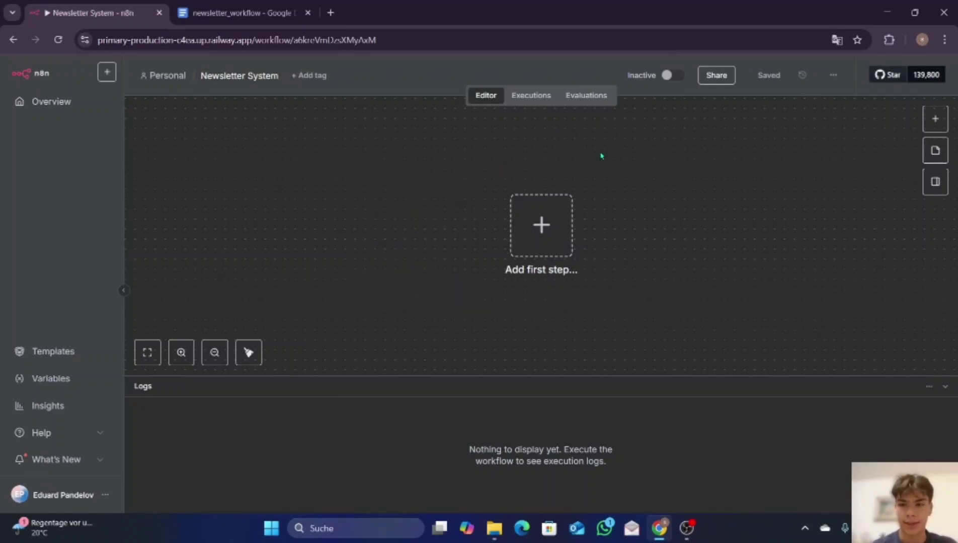
Add a Schedule Trigger node as the workflow's first step and return to the canvas
left_click(928, 126)
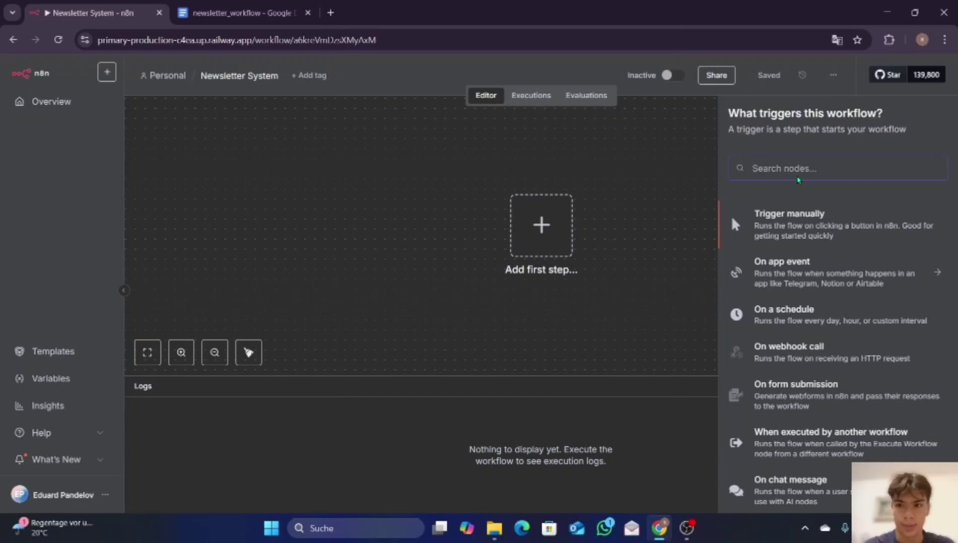
type("sche")
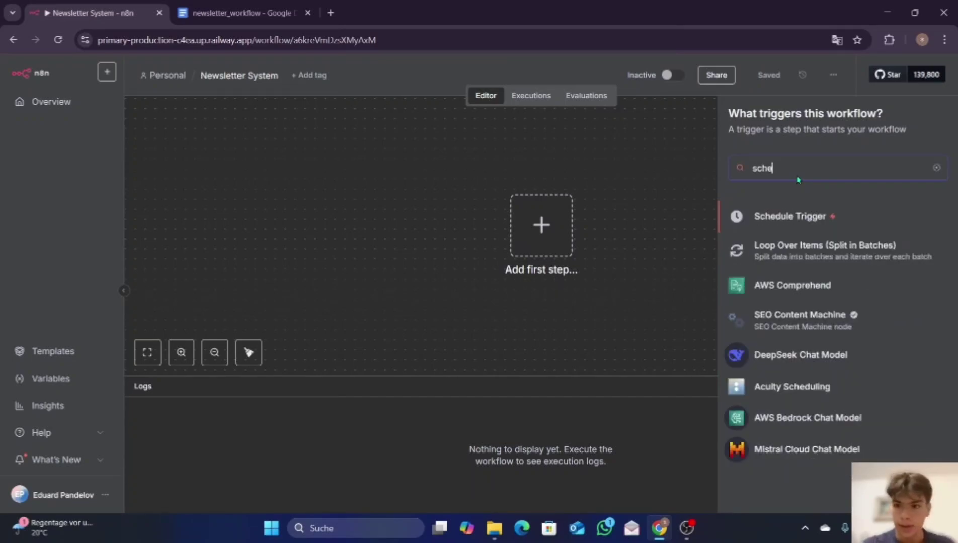
left_click(801, 215)
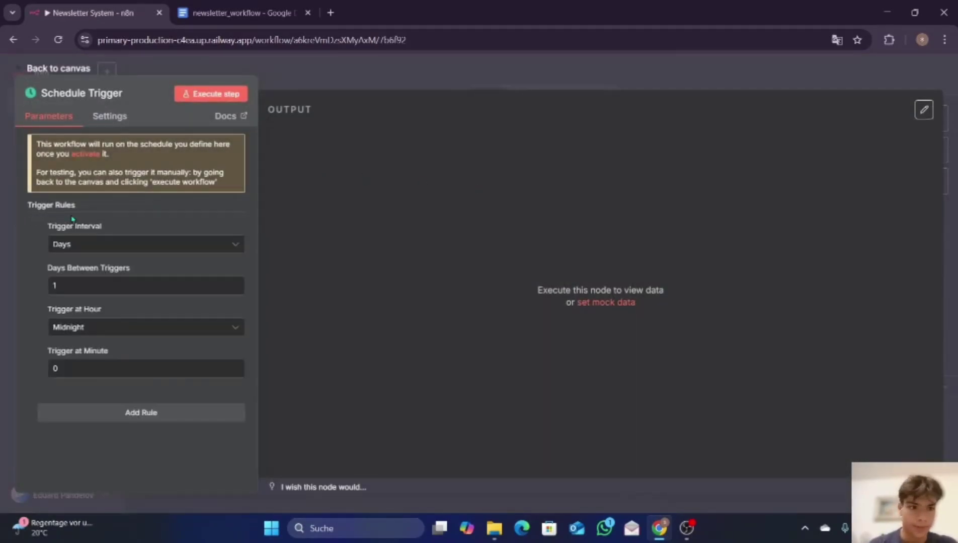
left_click(456, 80)
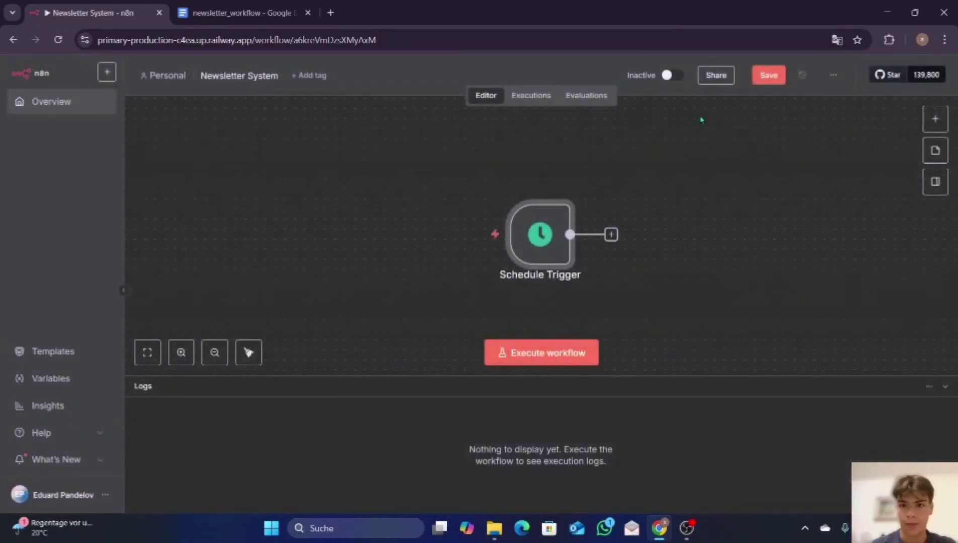
Set the Schedule Trigger's interval to Custom (Cron) with the expression "0 0 8 **"
double_click(549, 226)
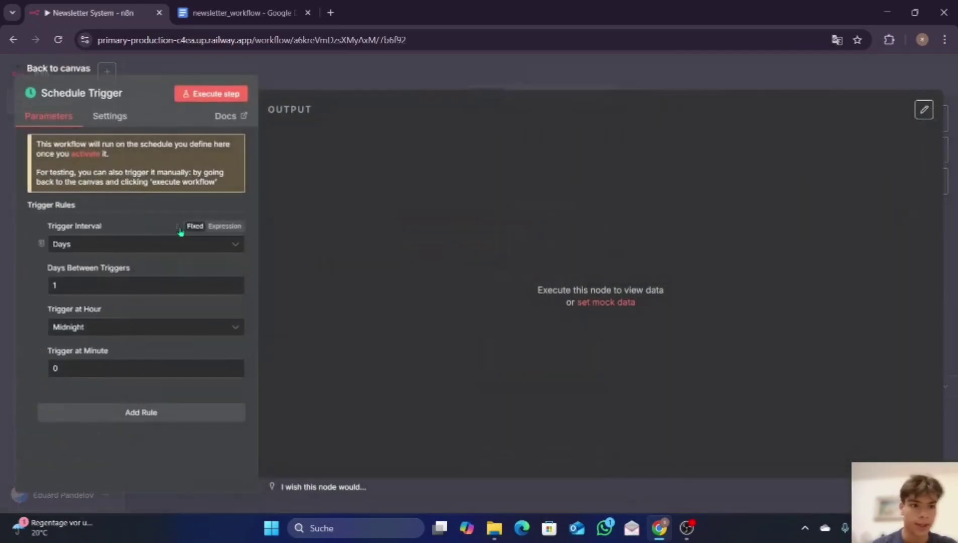
left_click(170, 244)
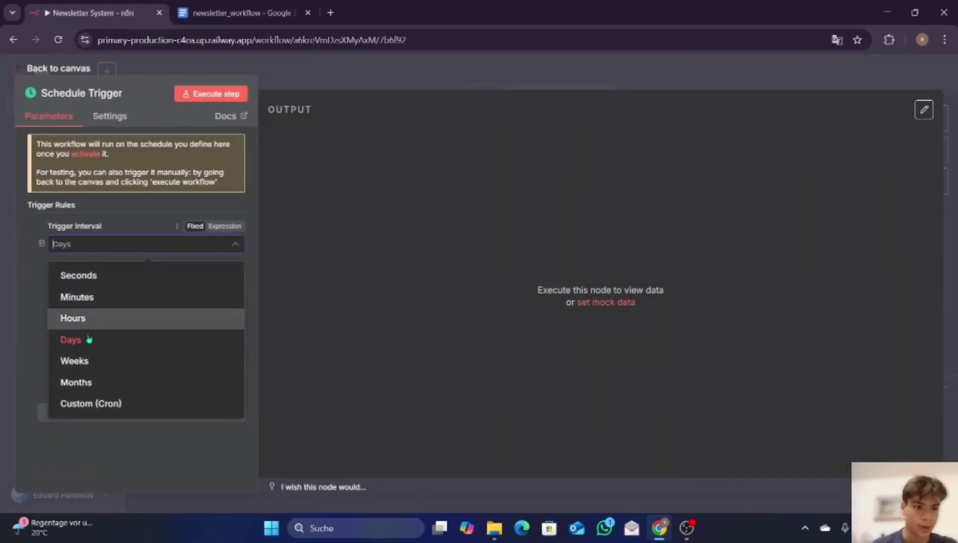
left_click(104, 403)
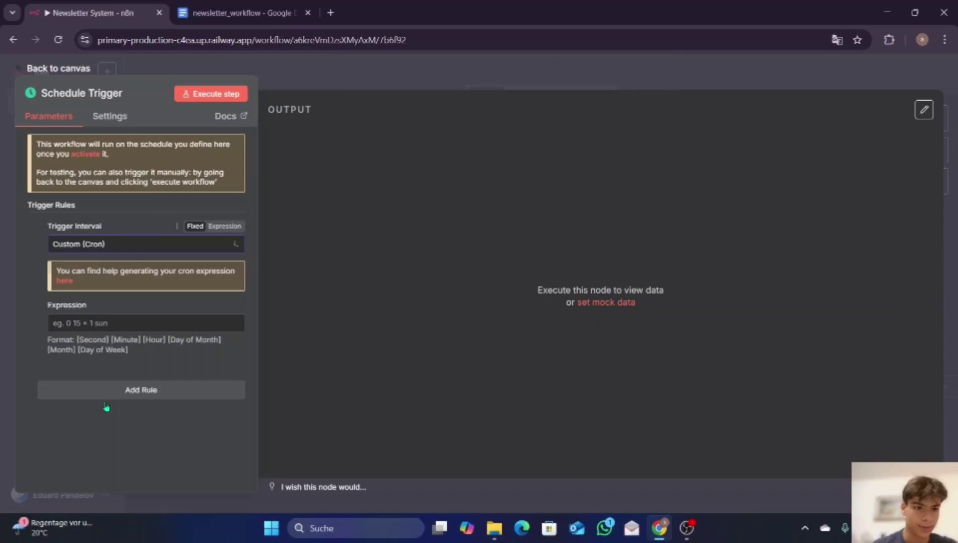
left_click(125, 319)
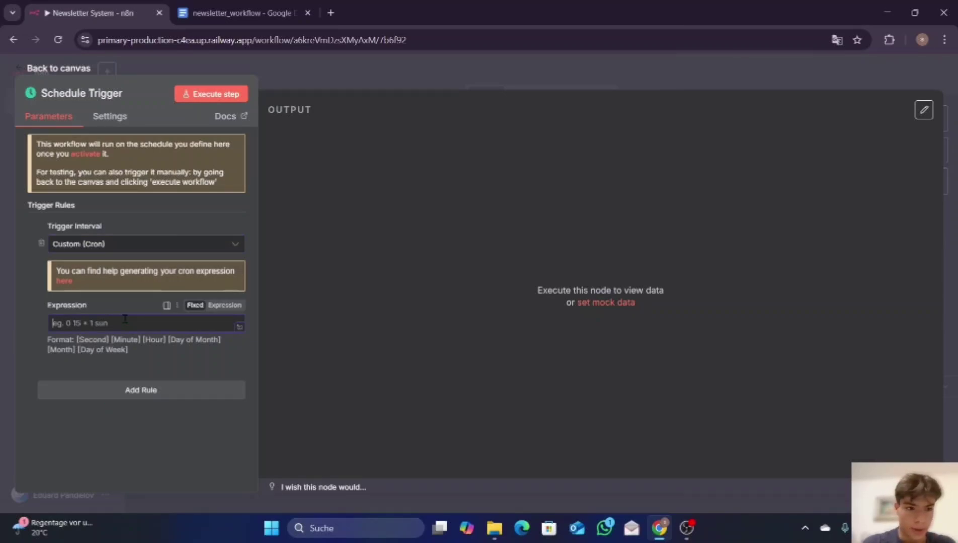
type("0 0")
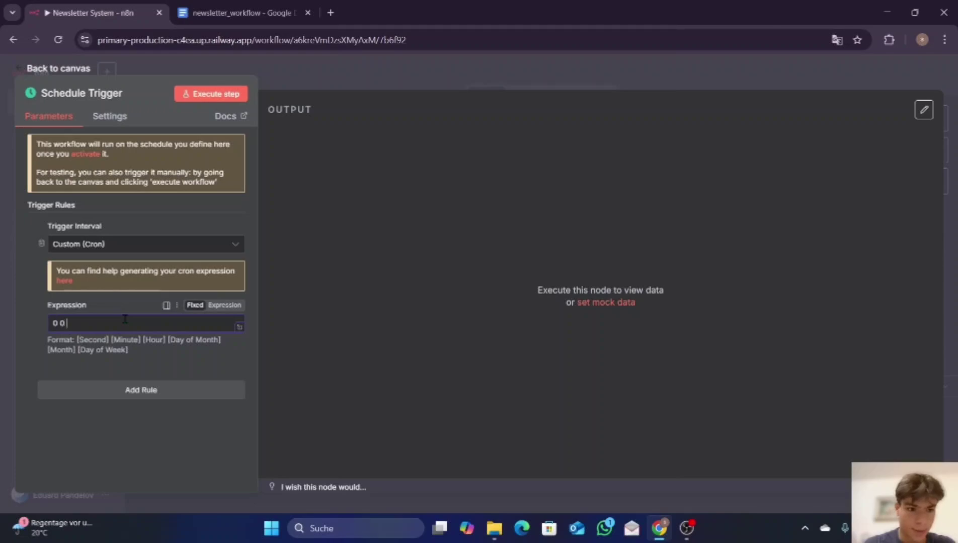
type(" 8")
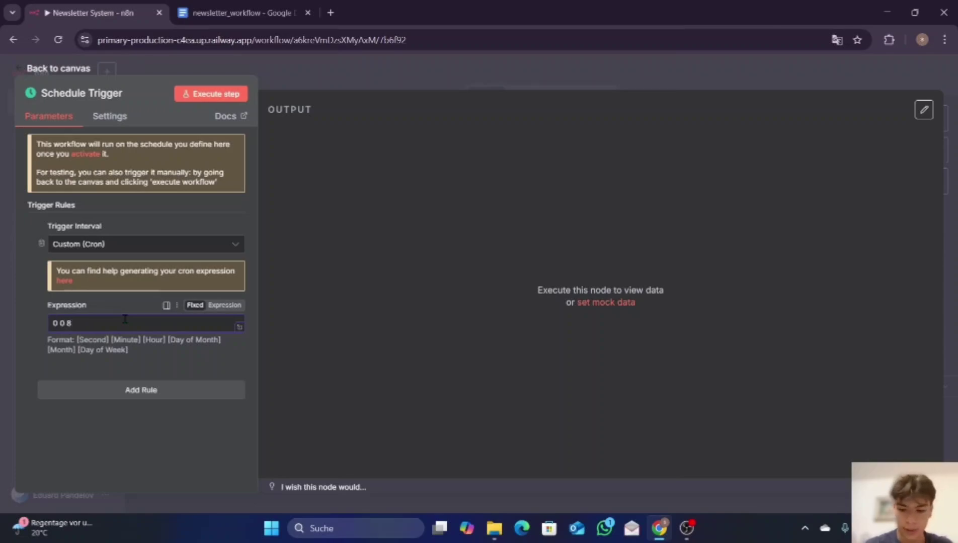
type(" * *")
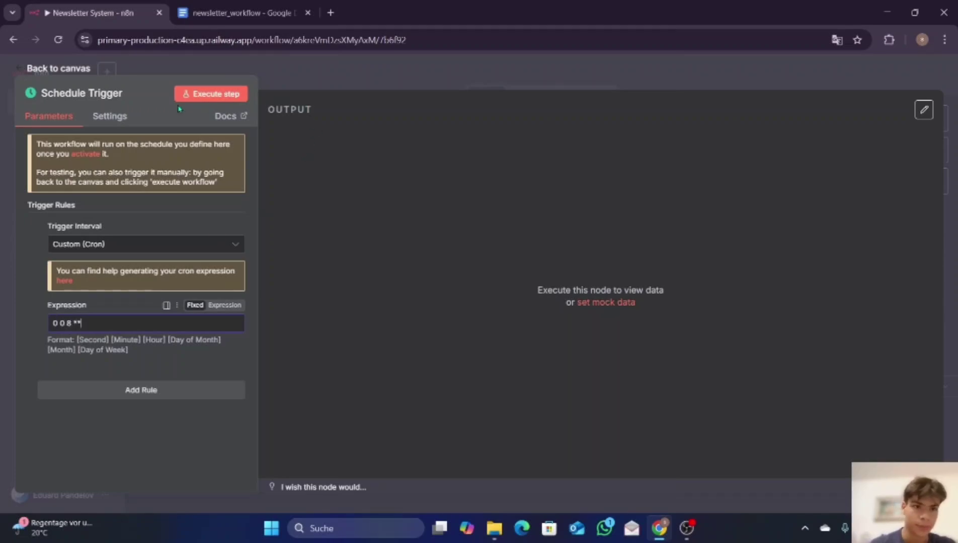
Rename the Schedule Trigger node as 8am and return to the canvas
left_click(109, 95)
key("BackSpace")
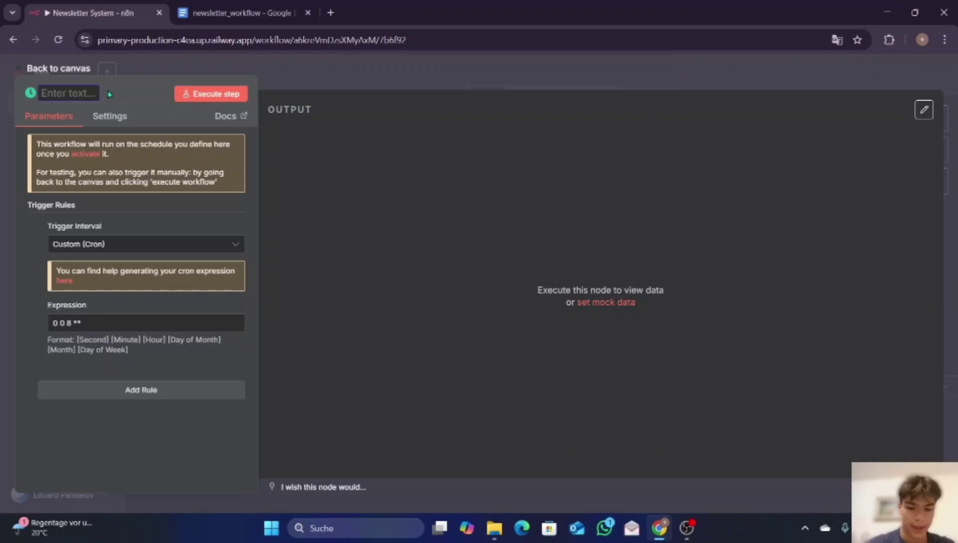
type("8am")
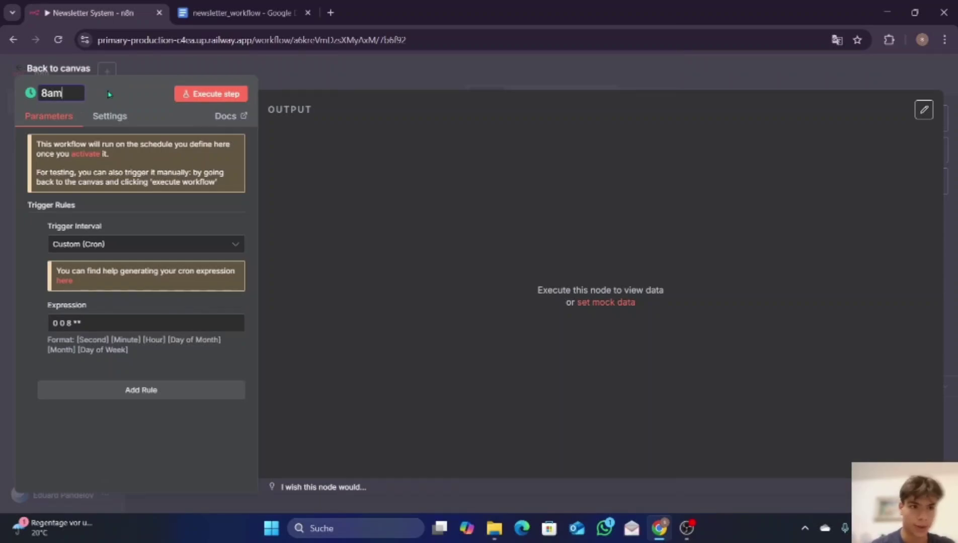
left_click(376, 74)
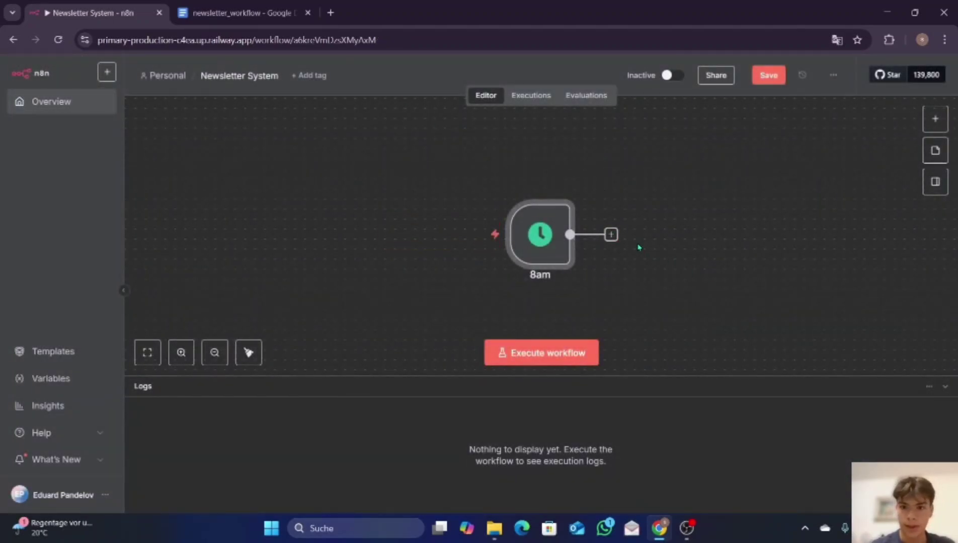
Add a Tavily node with the Search action after the 8am trigger
left_click(610, 235)
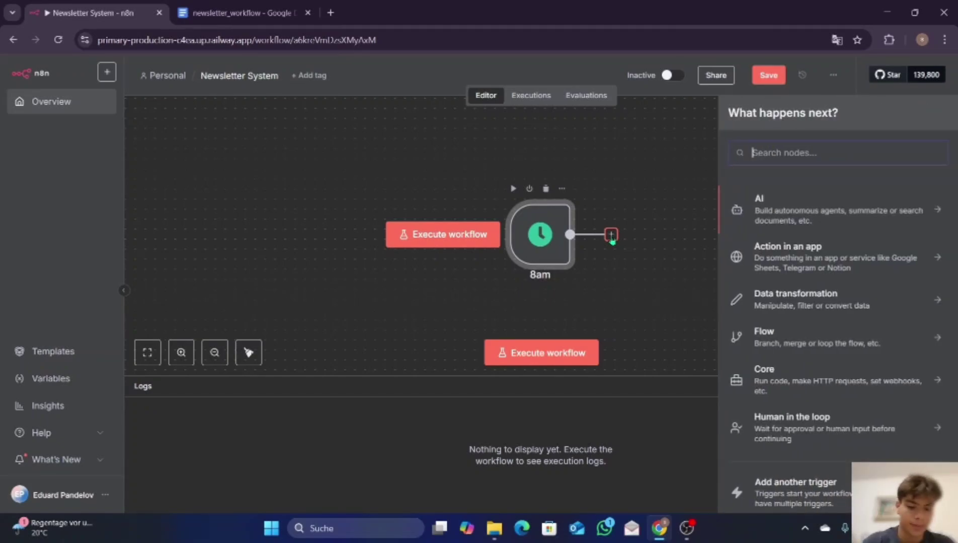
type("tavil")
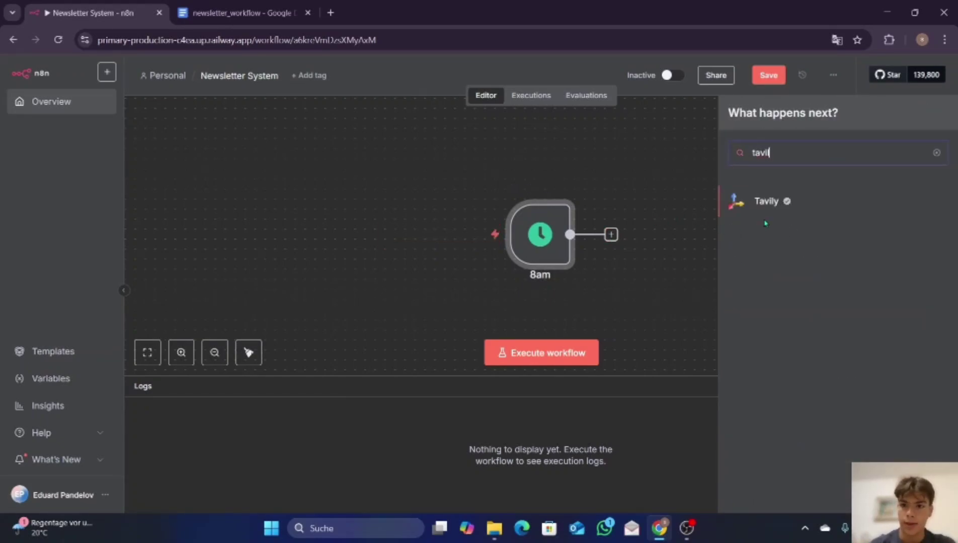
left_click(786, 208)
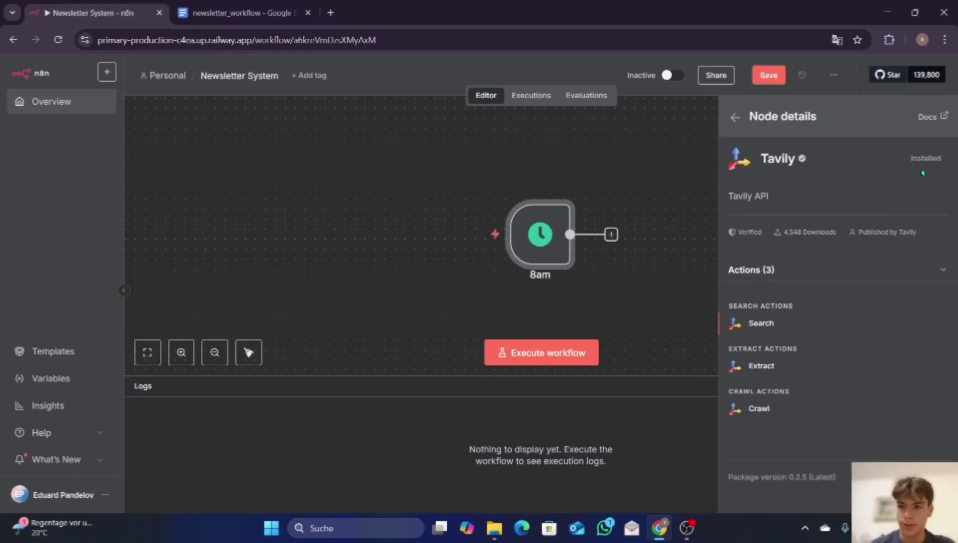
left_click(768, 325)
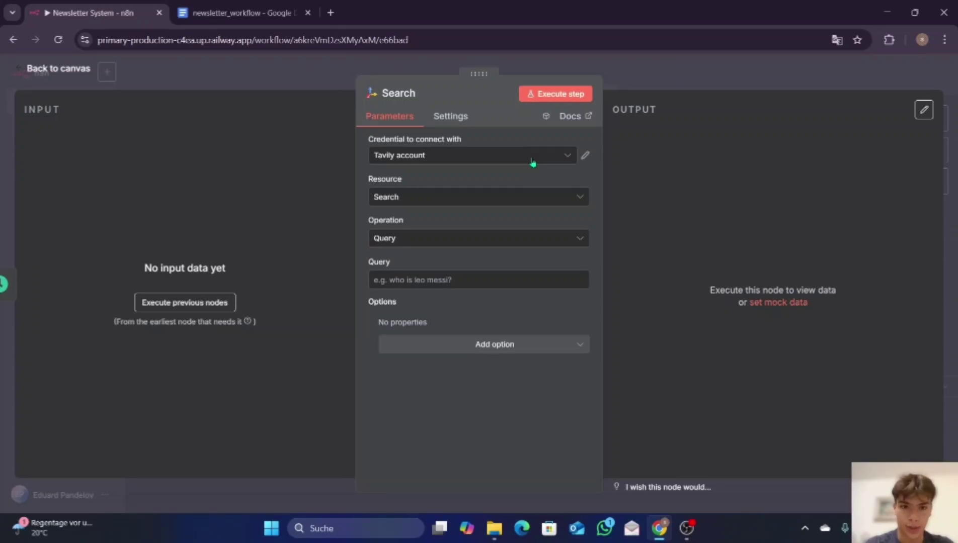
Search Google for tavily in a new browser tab, then return to the Search node in n8n
left_click(330, 12)
type("tavily")
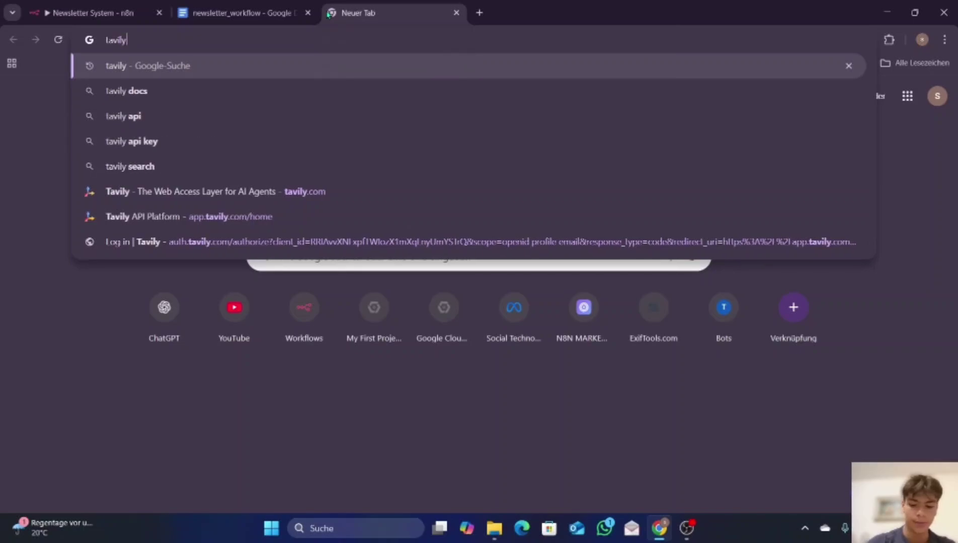
key("Return")
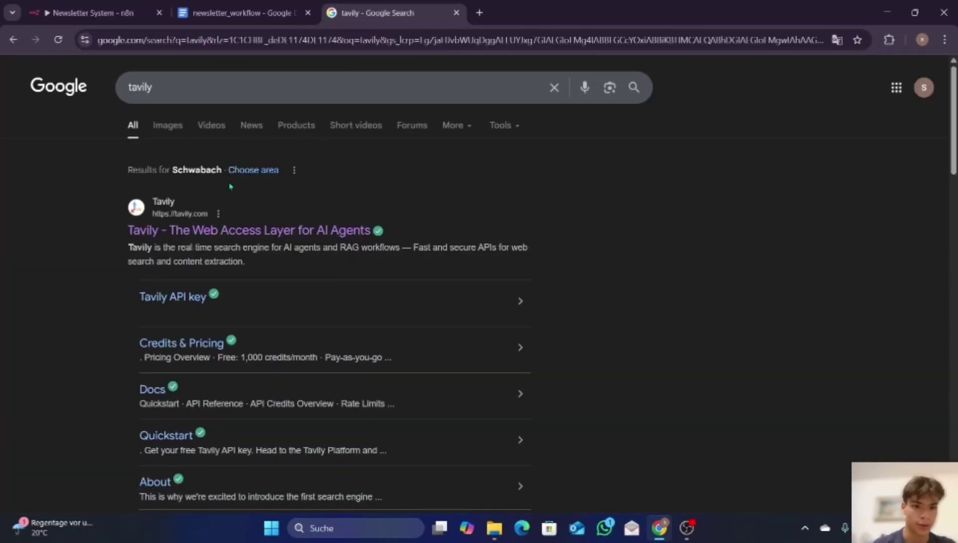
left_click(146, 5)
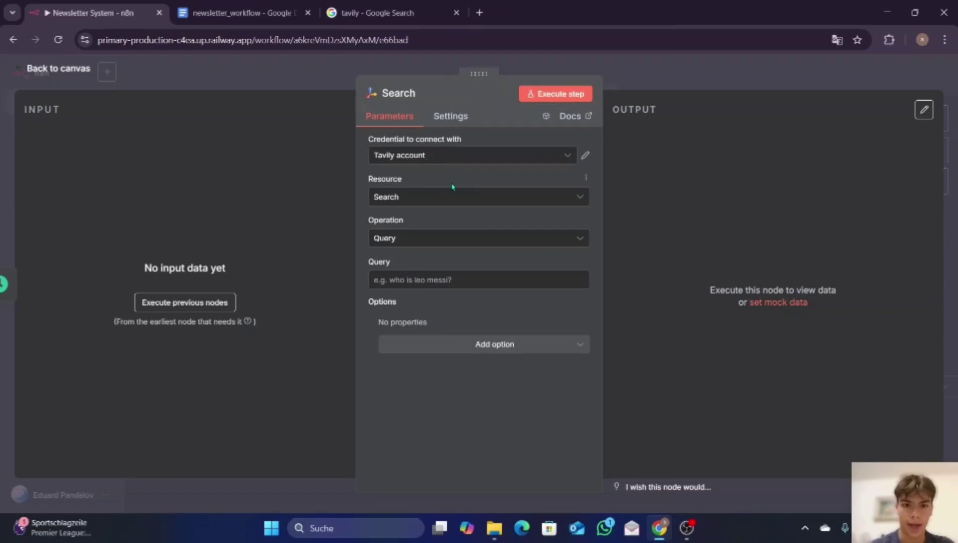
Set the Tavily search query to AI and add the Topic option set to News
left_click(448, 277)
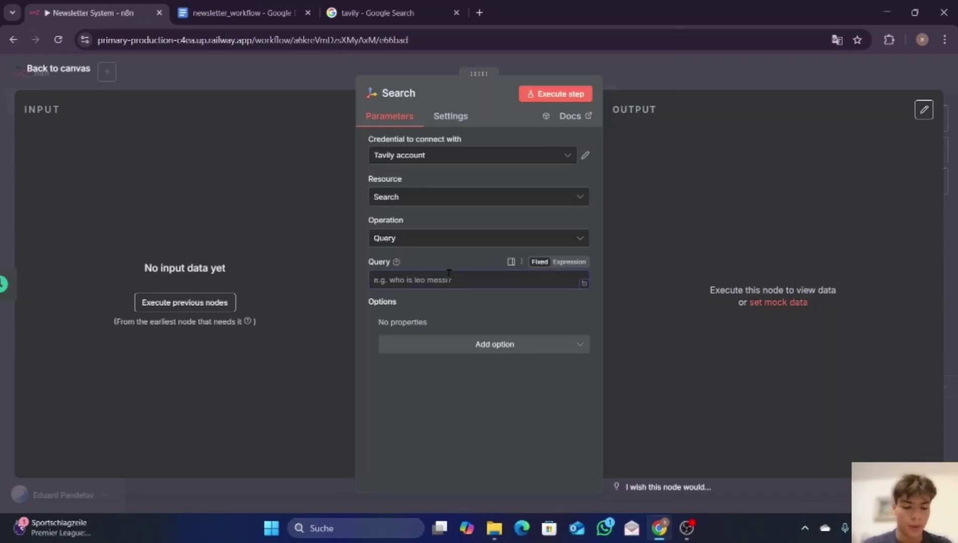
type("AI")
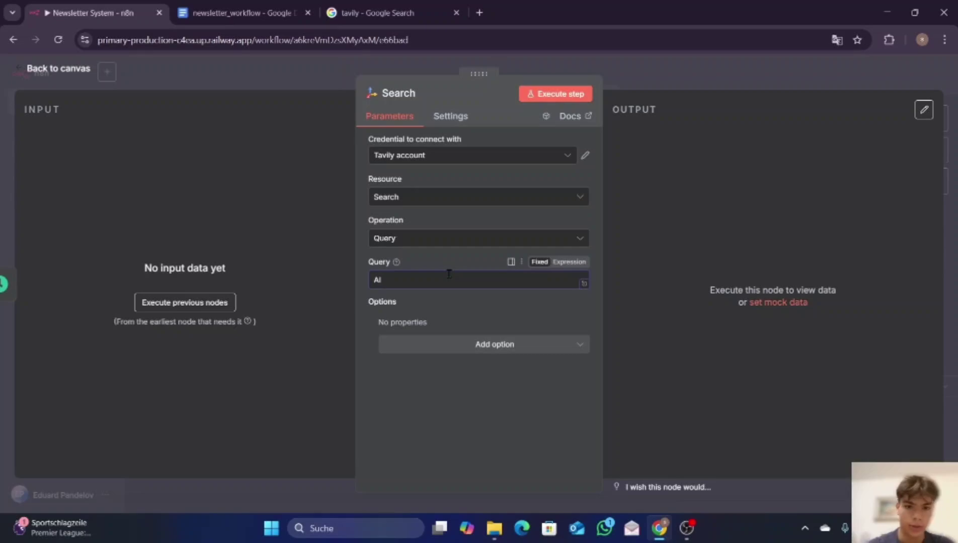
left_click(475, 352)
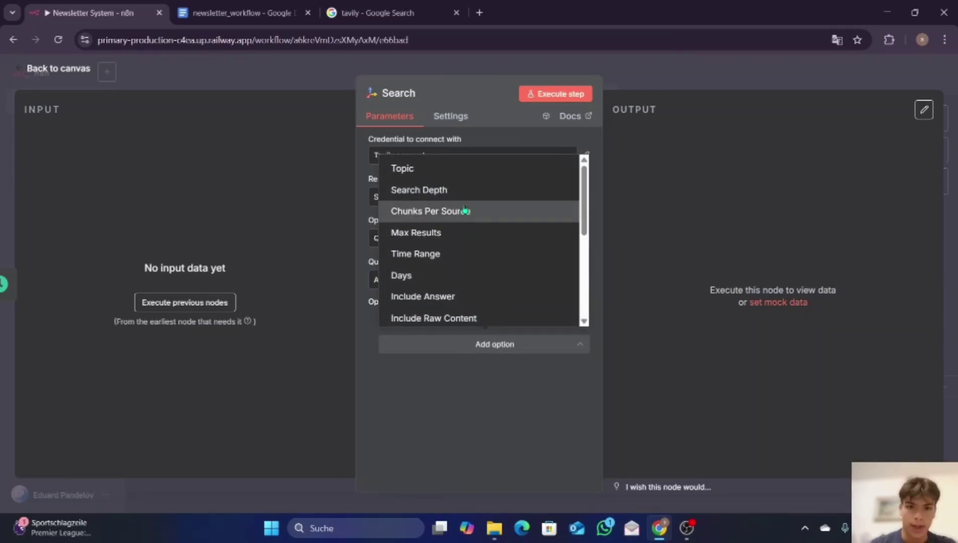
left_click(462, 176)
left_click(451, 341)
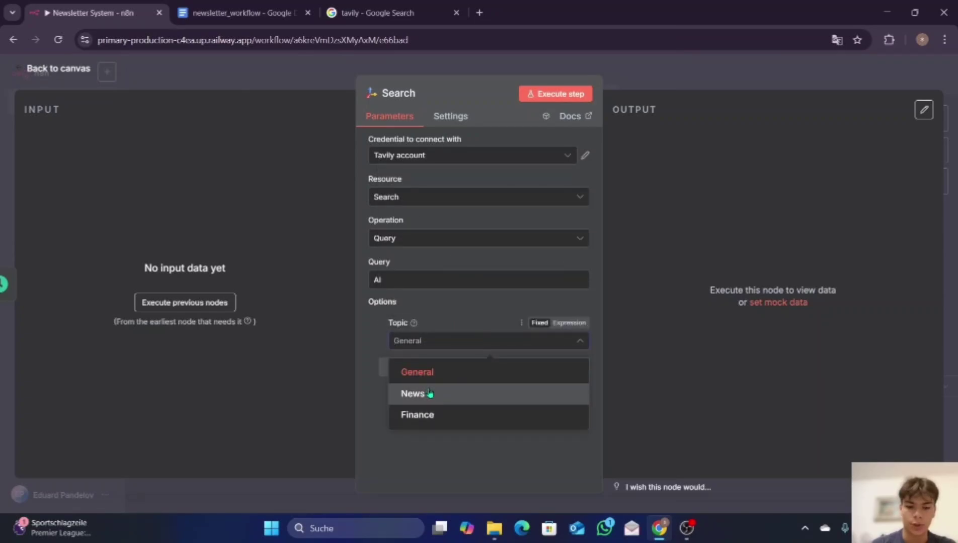
left_click(430, 393)
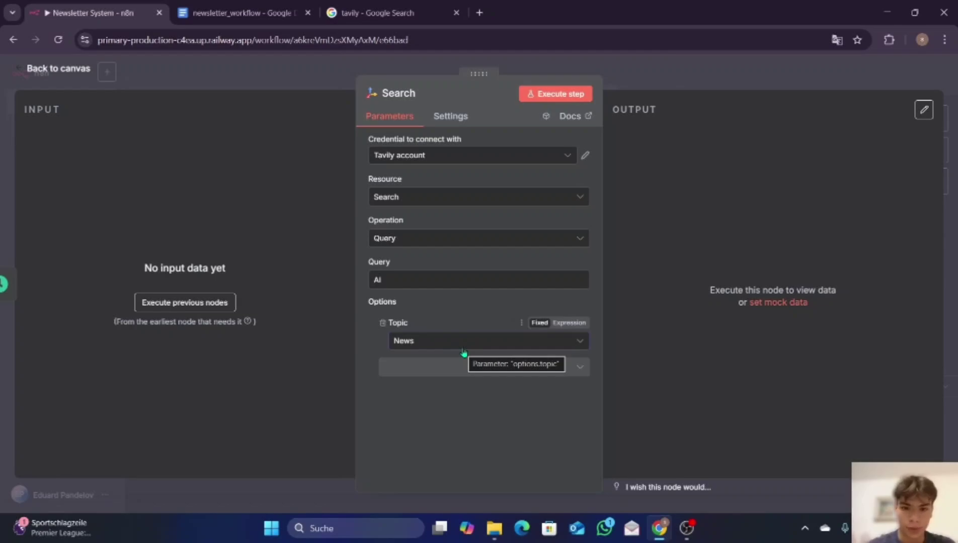
Add the Chunks Per Source option to the Tavily search and leave it at 3
left_click(447, 376)
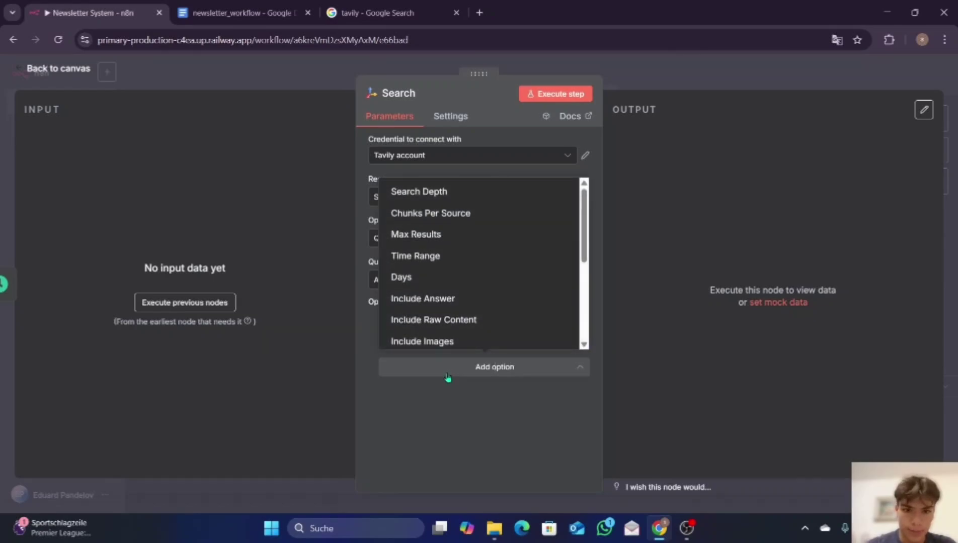
left_click(447, 214)
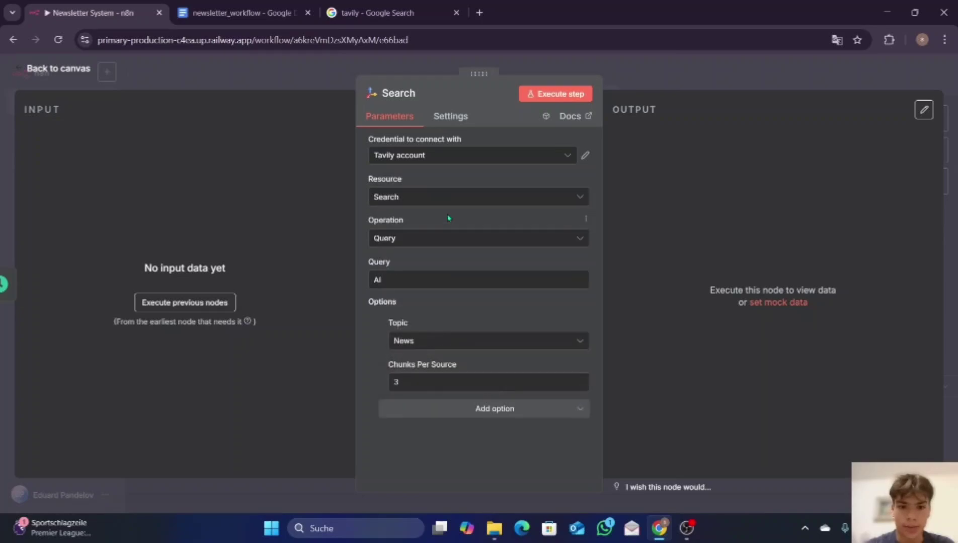
left_click(455, 377)
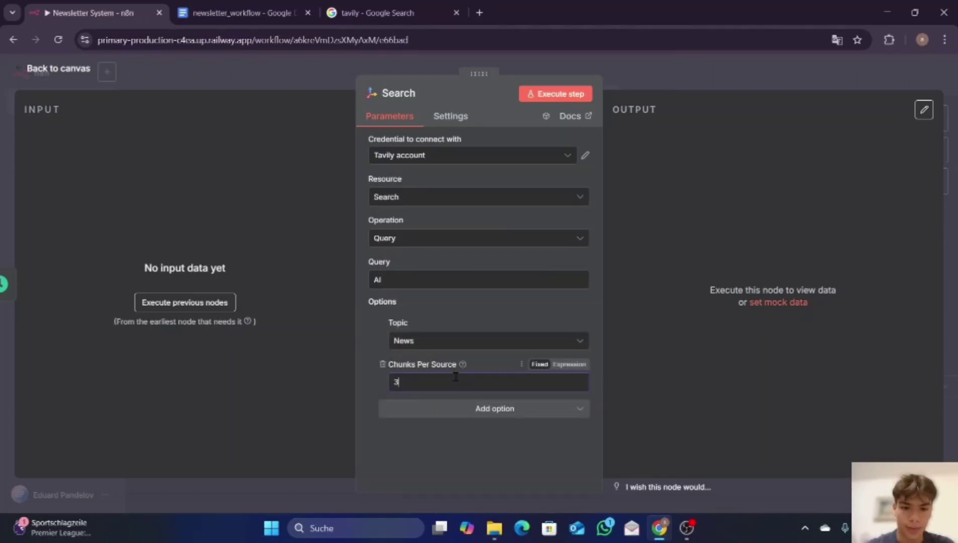
Add the Time Range option to the Tavily search, set it to Week, and return to the canvas
left_click(486, 411)
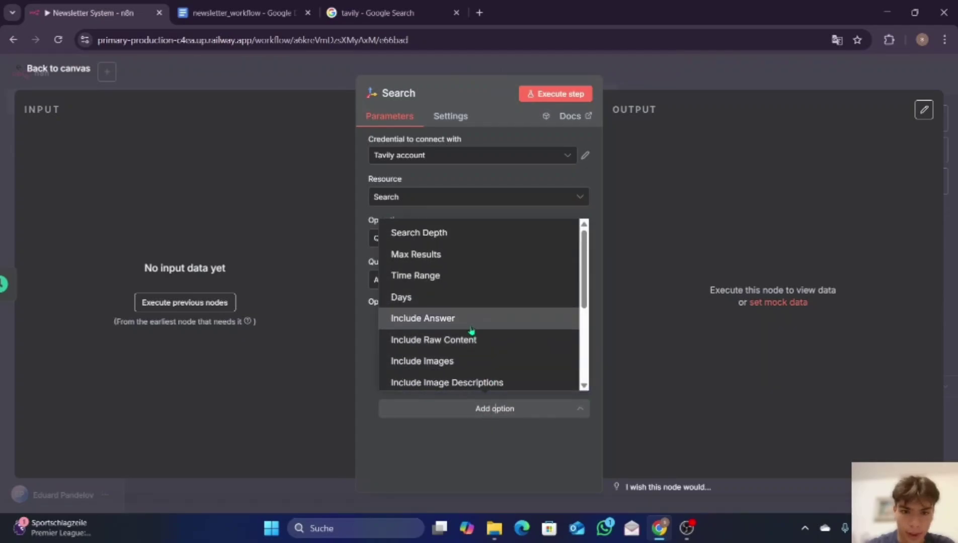
scroll(471, 330, "down", 1)
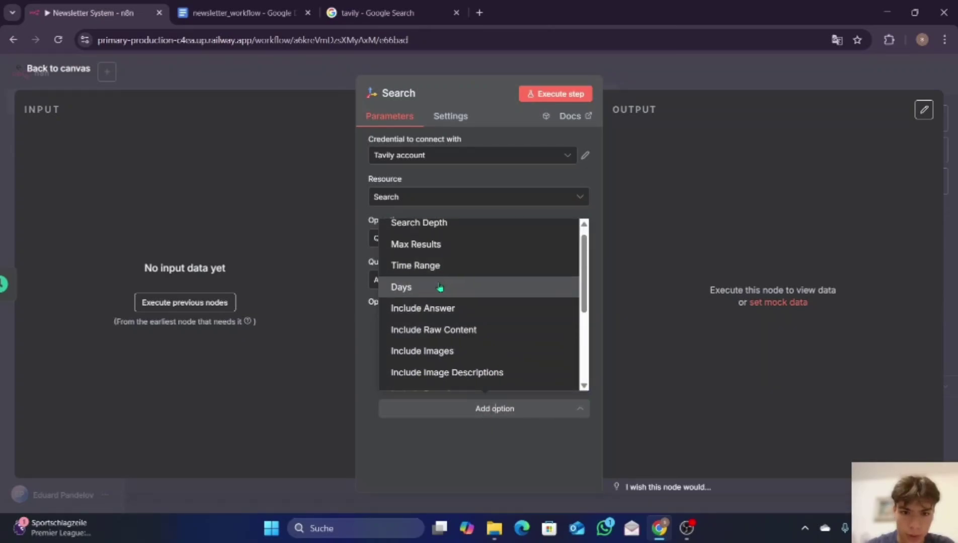
left_click(448, 271)
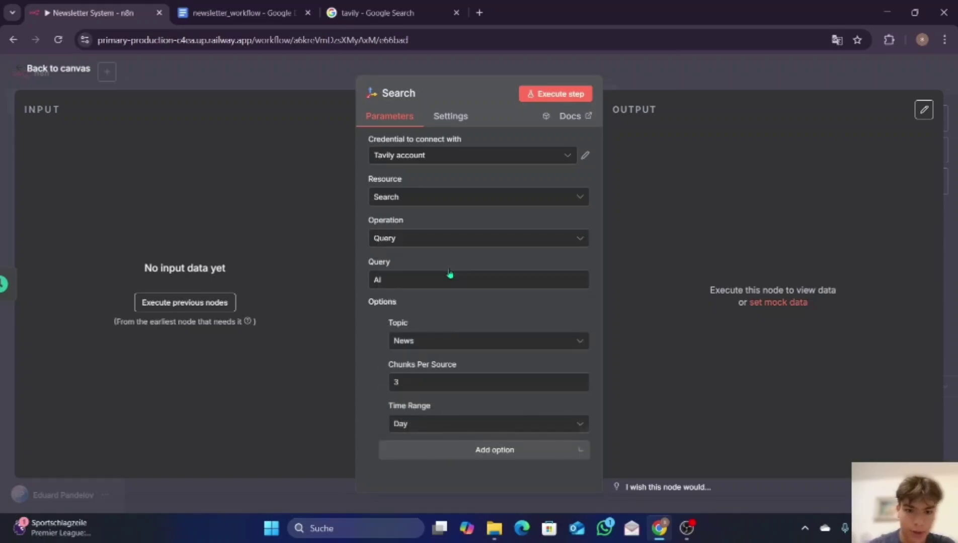
left_click(449, 425)
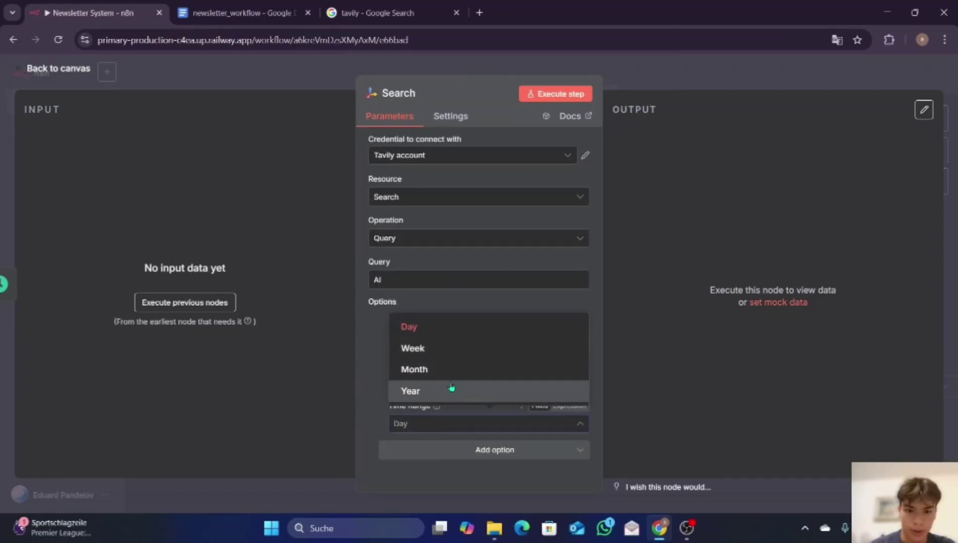
left_click(448, 349)
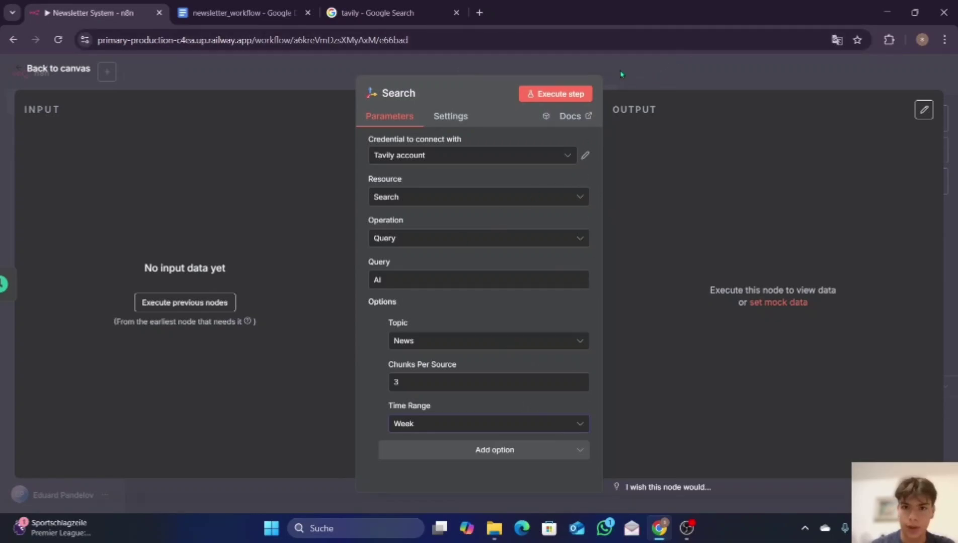
left_click(621, 74)
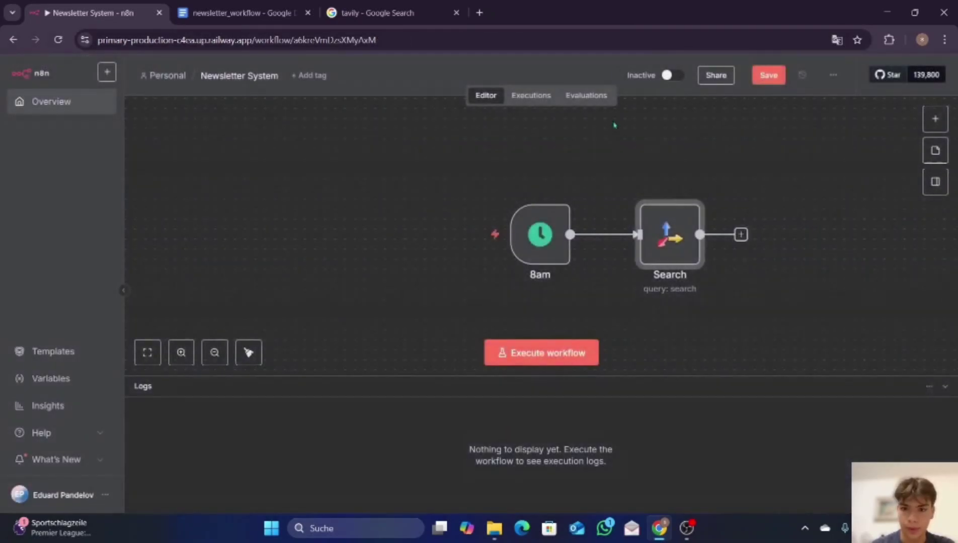
Run the workflow, then check the 8am trigger's cron expression and output before returning to the canvas
left_click(554, 361)
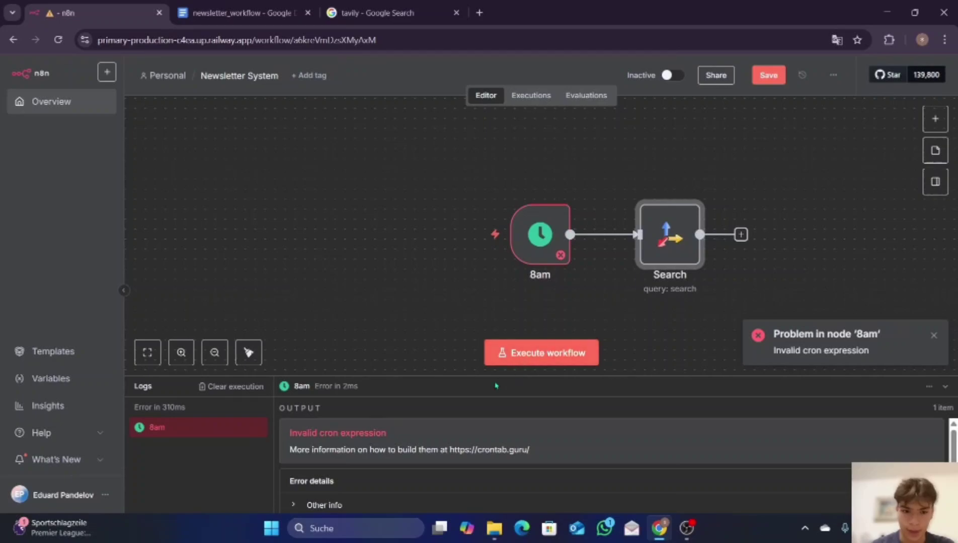
left_click(932, 336)
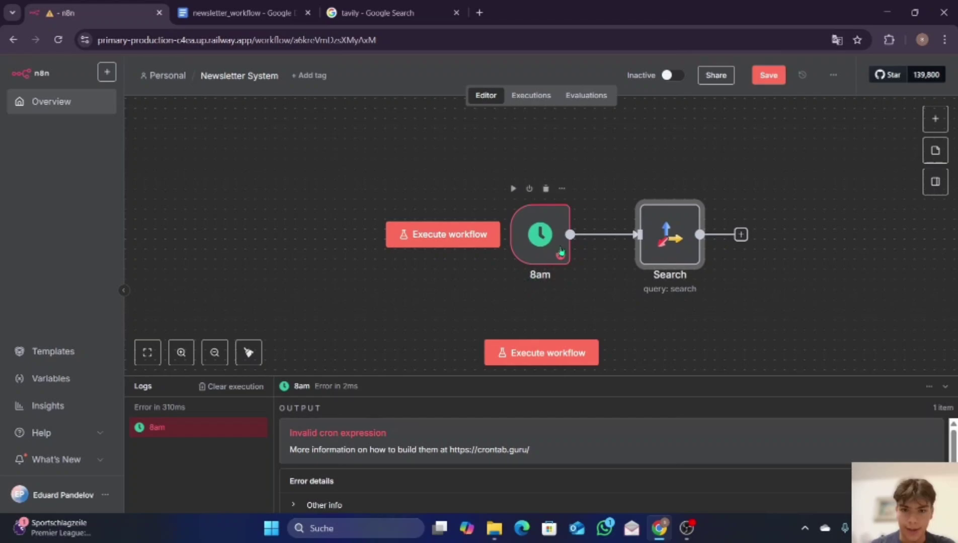
left_click(546, 250)
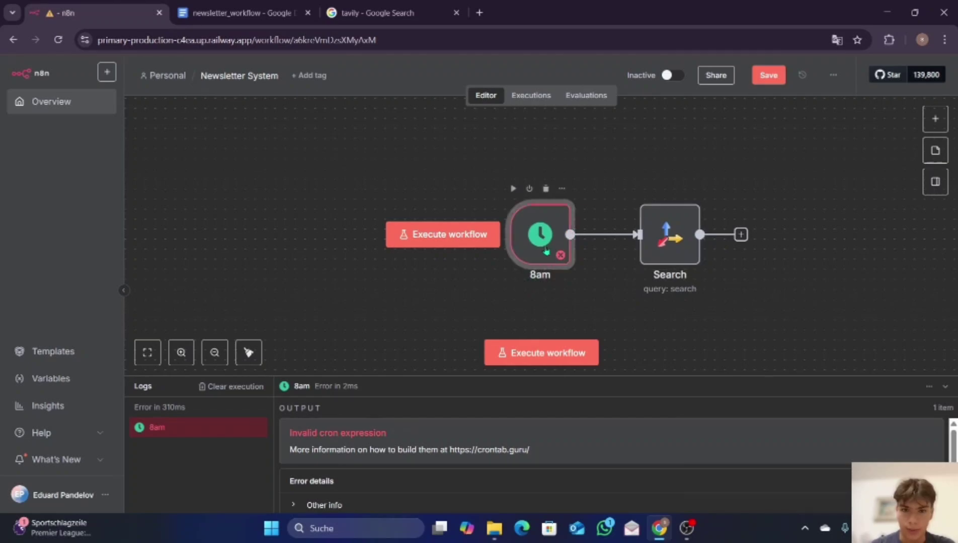
double_click(546, 250)
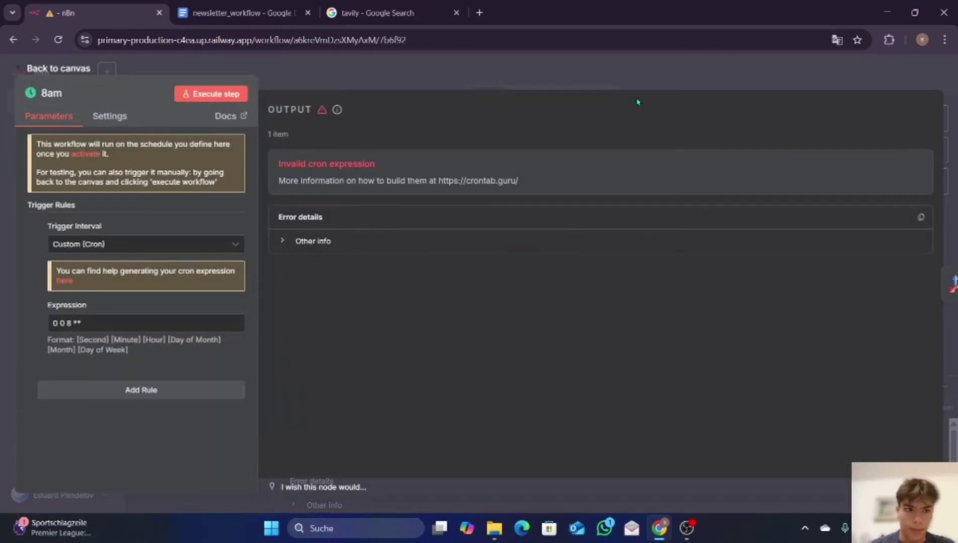
left_click(663, 79)
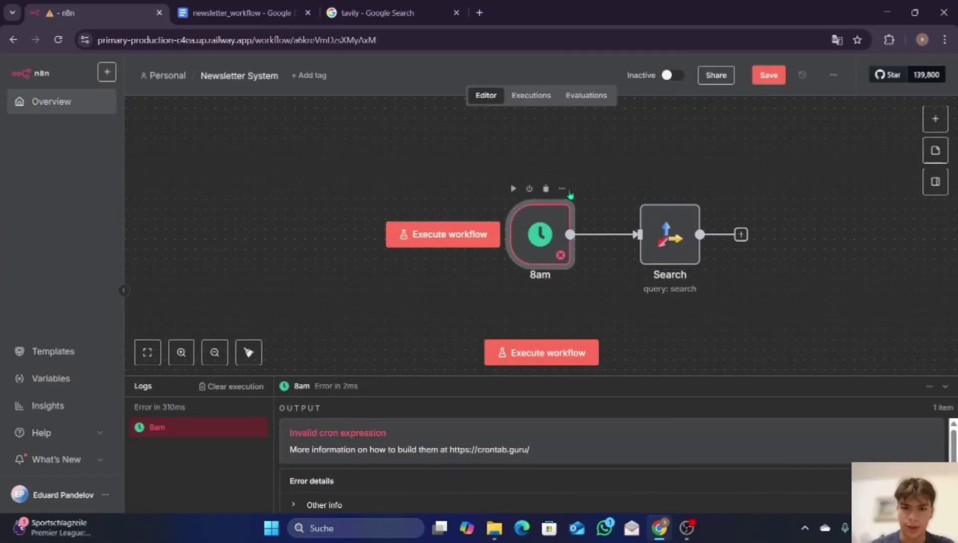
Delete the 8am trigger node from the workflow
left_click(563, 189)
left_click(542, 197)
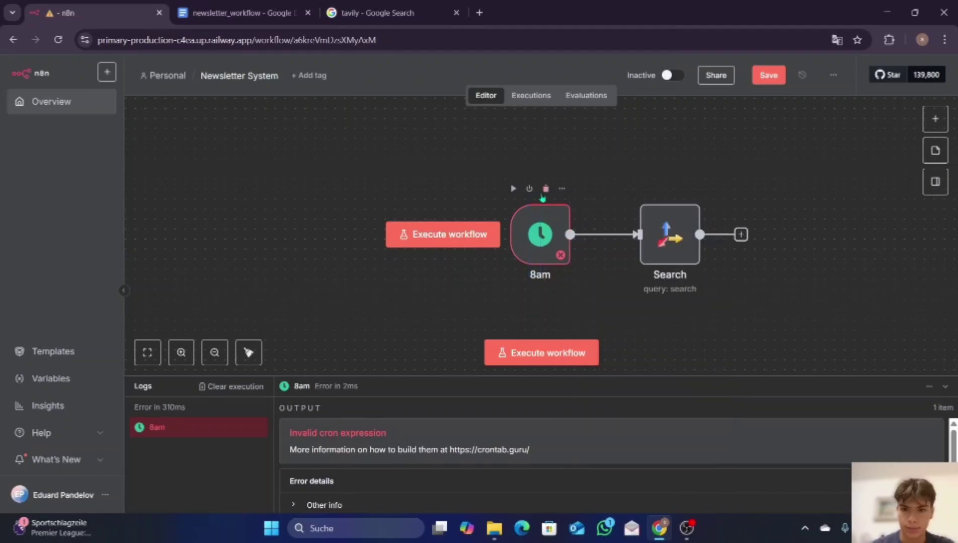
left_click(545, 189)
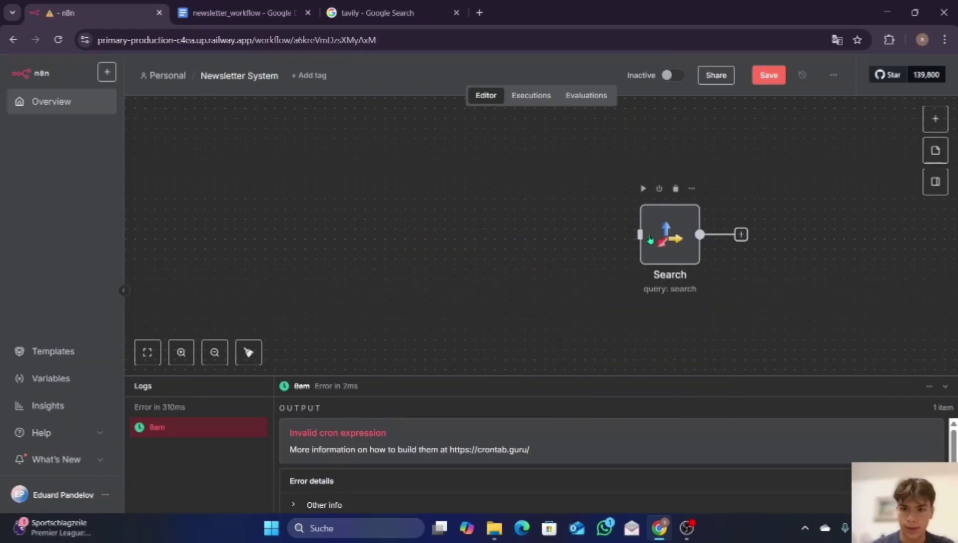
Add a Trigger manually node to the workflow as its new starting point
left_click(935, 120)
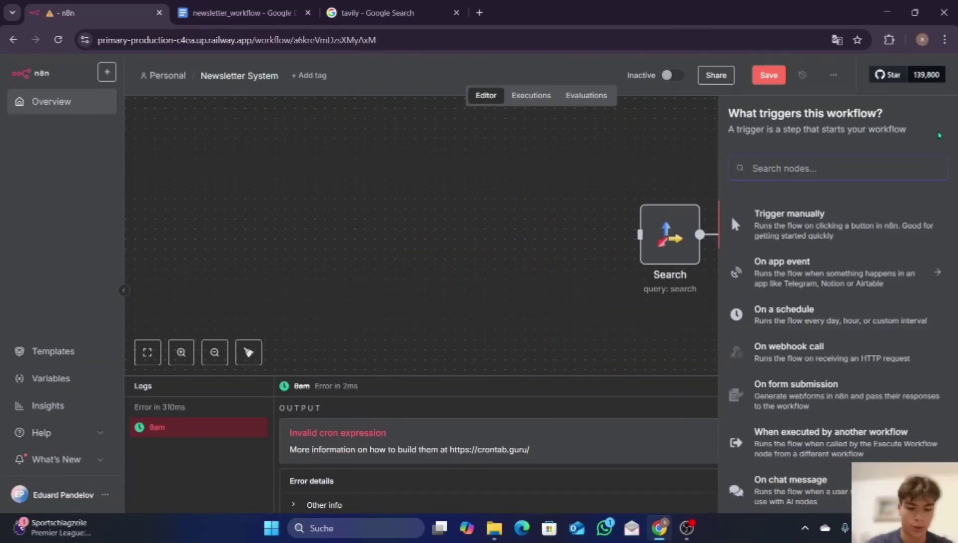
type("trig")
key("BackSpace")
key("BackSpace")
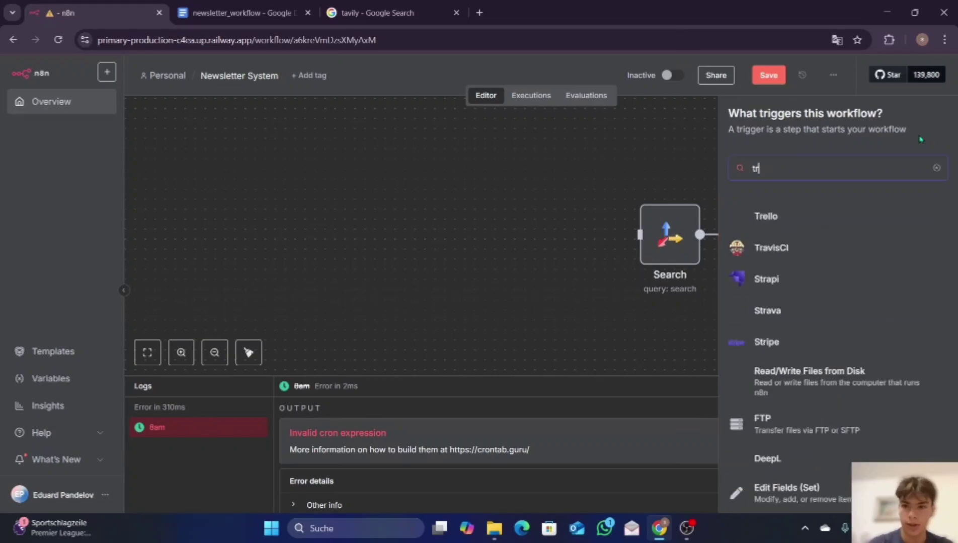
key("BackSpace")
key("BackSpace")
left_click(731, 215)
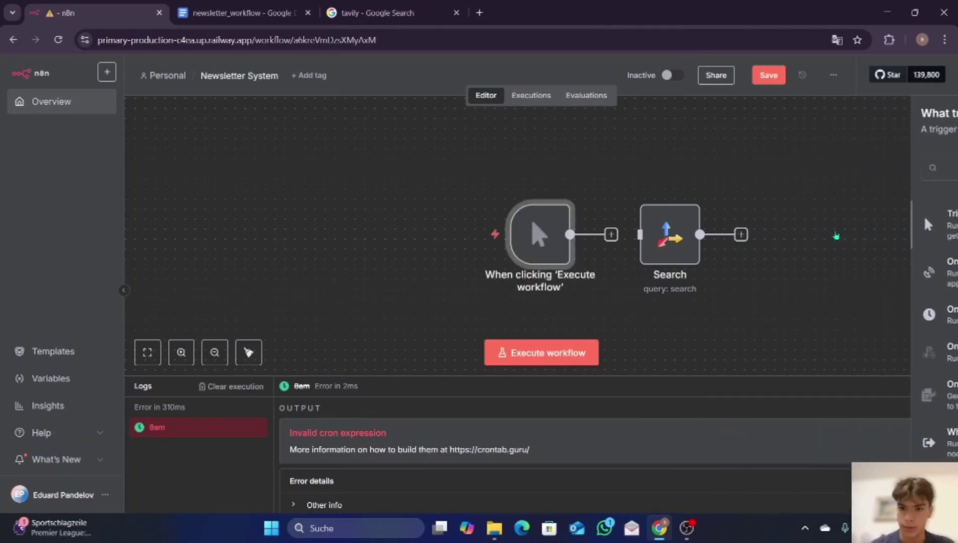
Connect the manual trigger to the Search node and move Search slightly farther from the trigger
left_click_drag(569, 235, 637, 239)
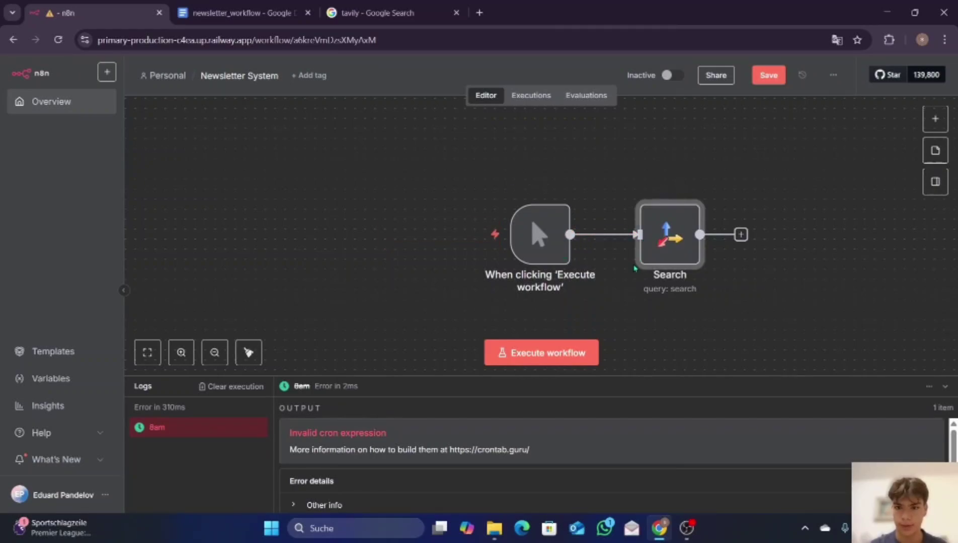
left_click_drag(653, 240, 677, 245)
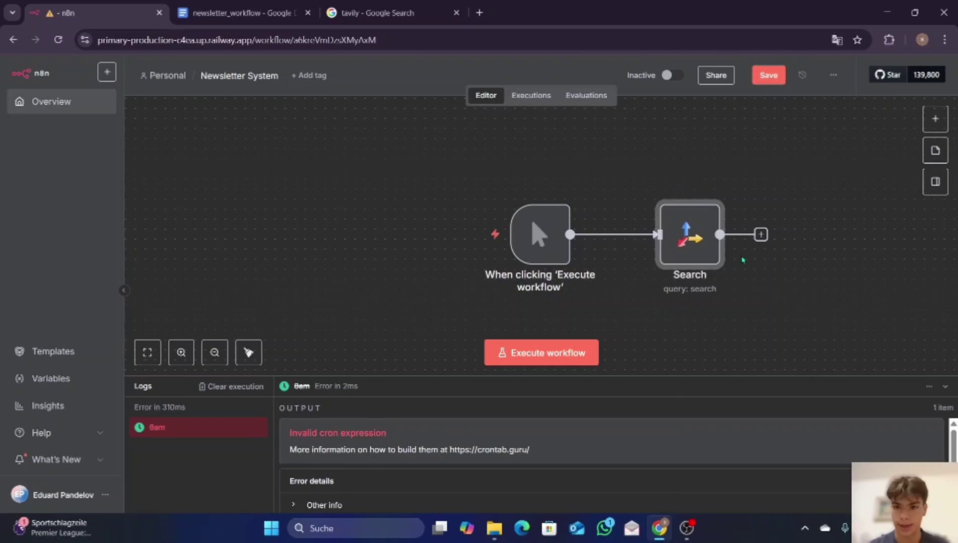
scroll(759, 261, "right", 2)
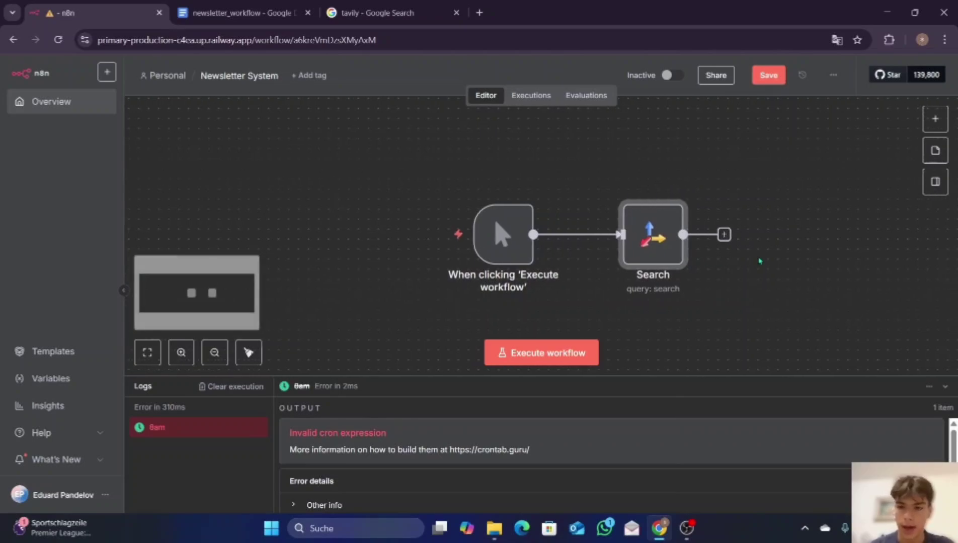
left_click(724, 234)
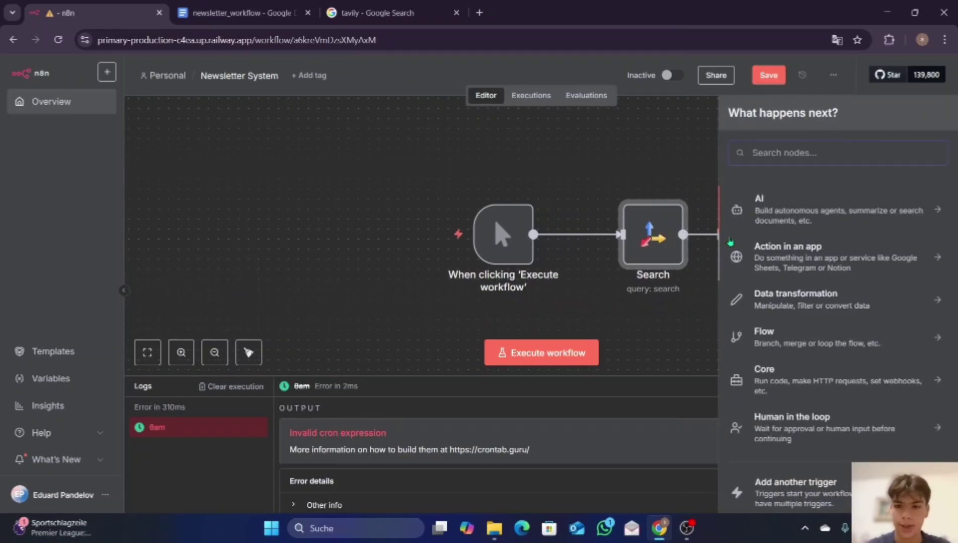
left_click(668, 247)
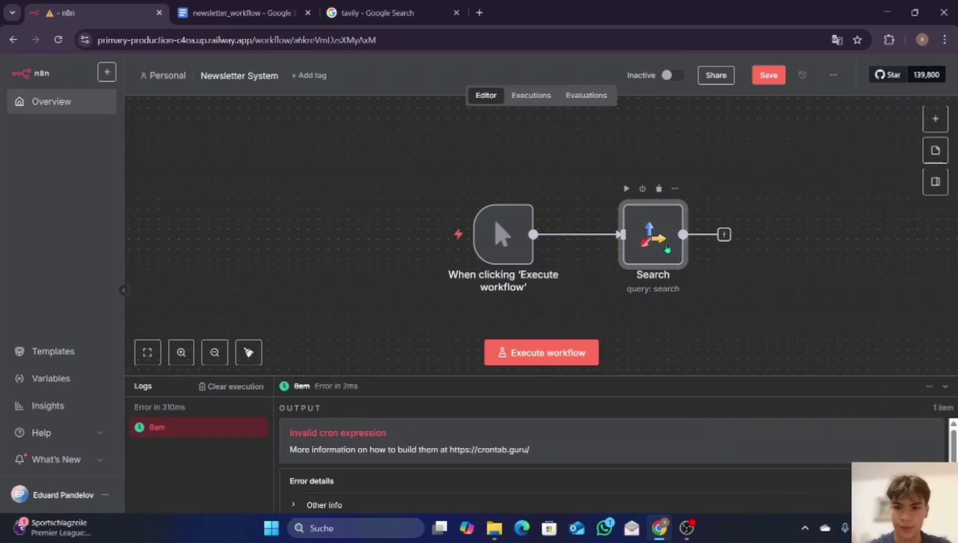
double_click(667, 248)
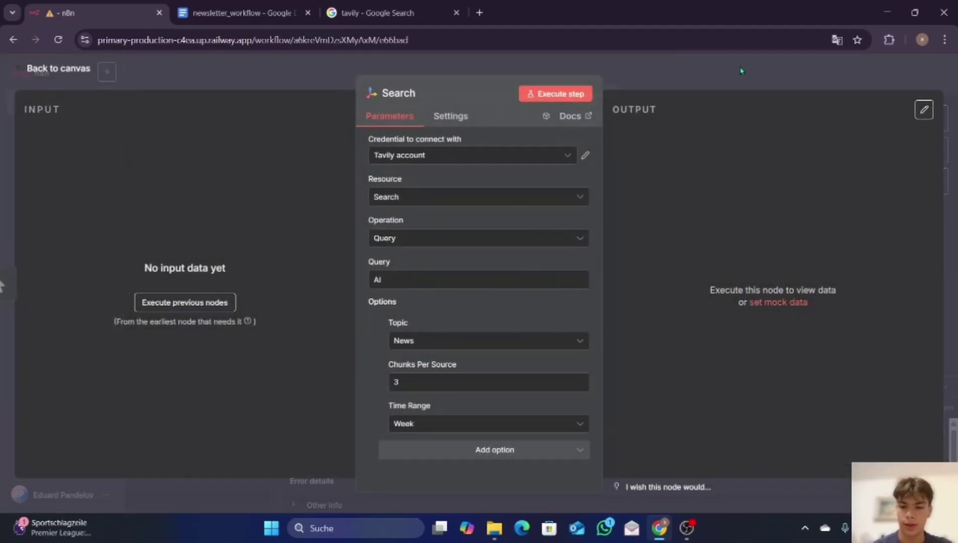
left_click(741, 71)
Execute the workflow and review the Search node's returned articles, including their titles, dates and content, then return to the canvas
left_click(548, 353)
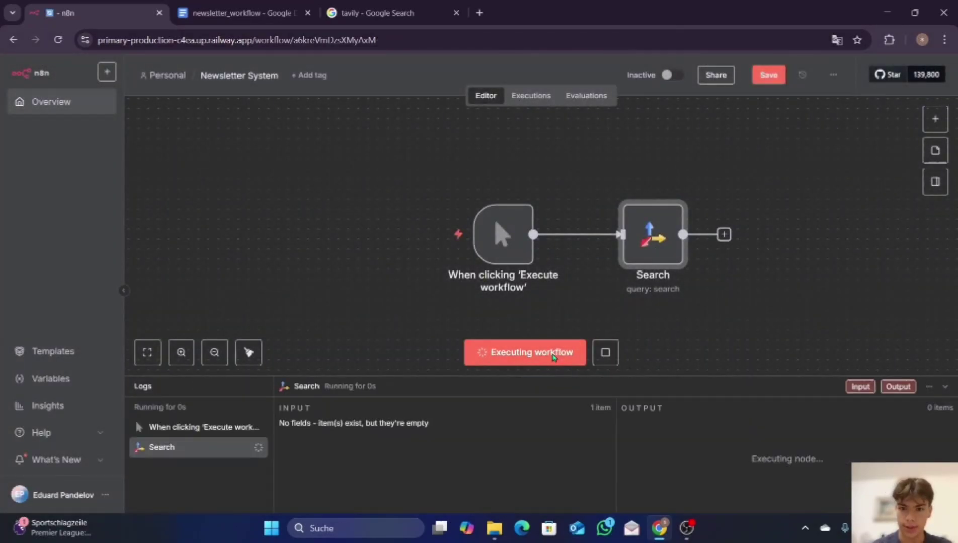
double_click(664, 248)
scroll(713, 313, "down", 5)
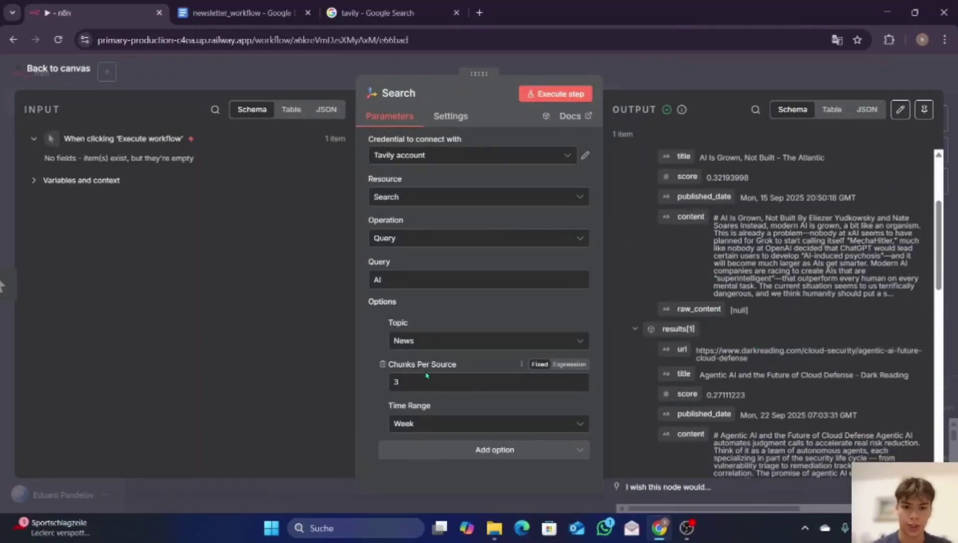
scroll(648, 326, "down", 2)
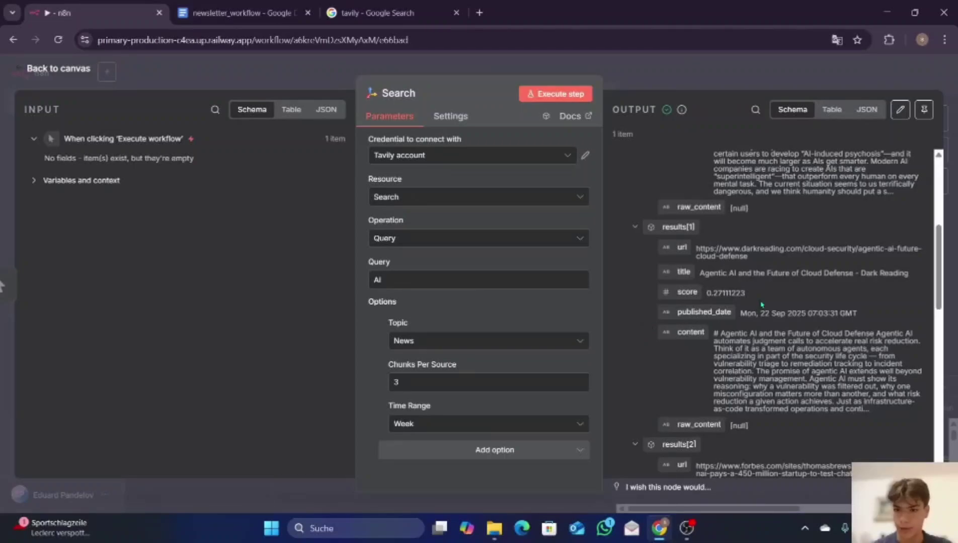
scroll(705, 359, "down", 2)
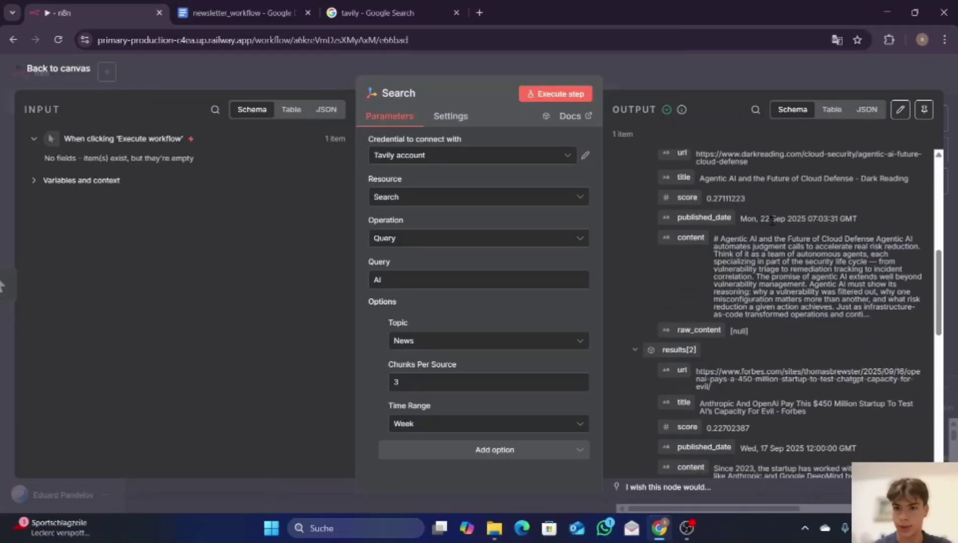
scroll(800, 220, "up", 3)
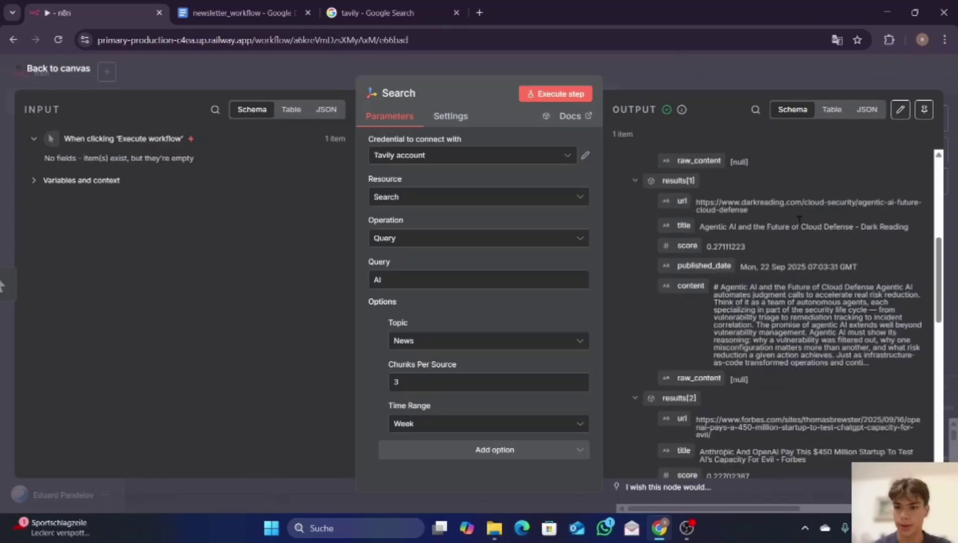
scroll(803, 226, "up", 4)
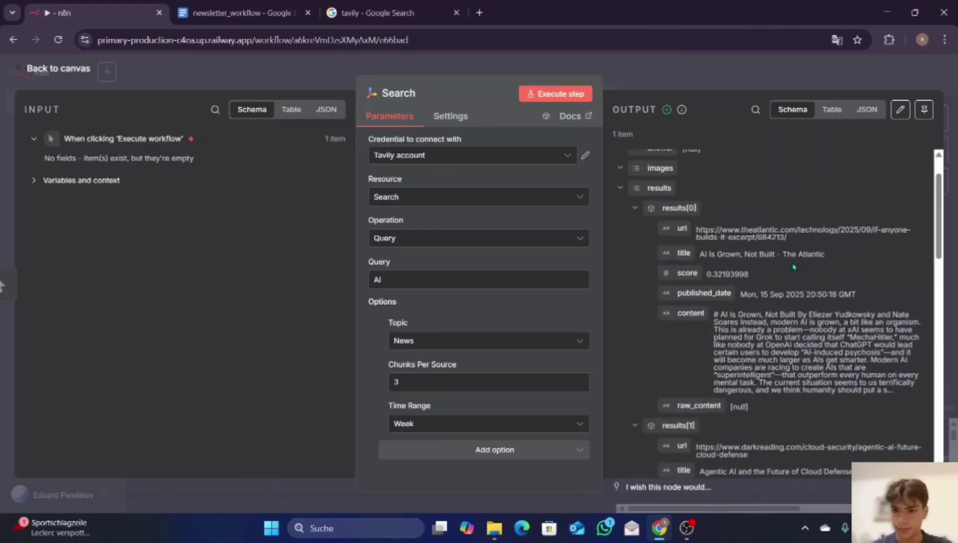
left_click(795, 86)
Add an AI Agent node after the Search node
scroll(726, 262, "right", 2)
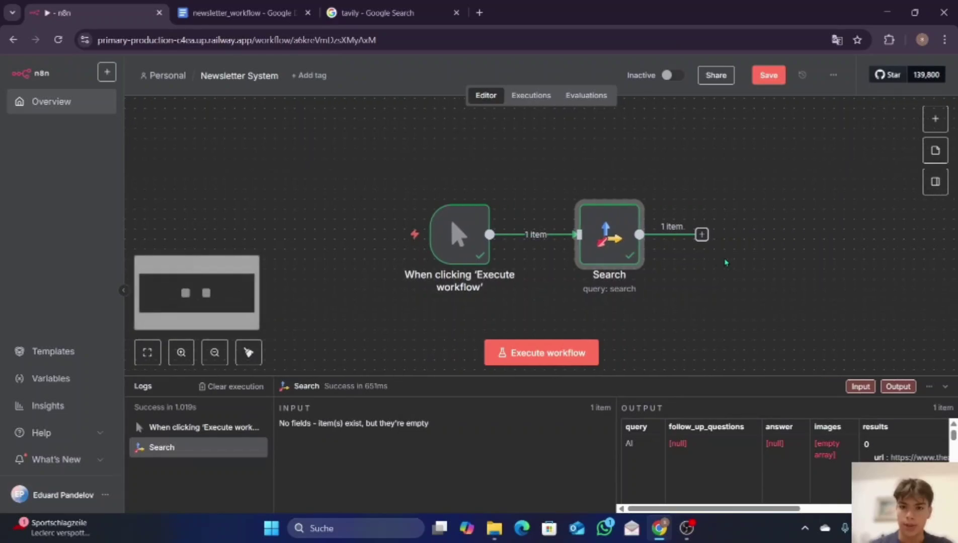
left_click(701, 235)
type("ai")
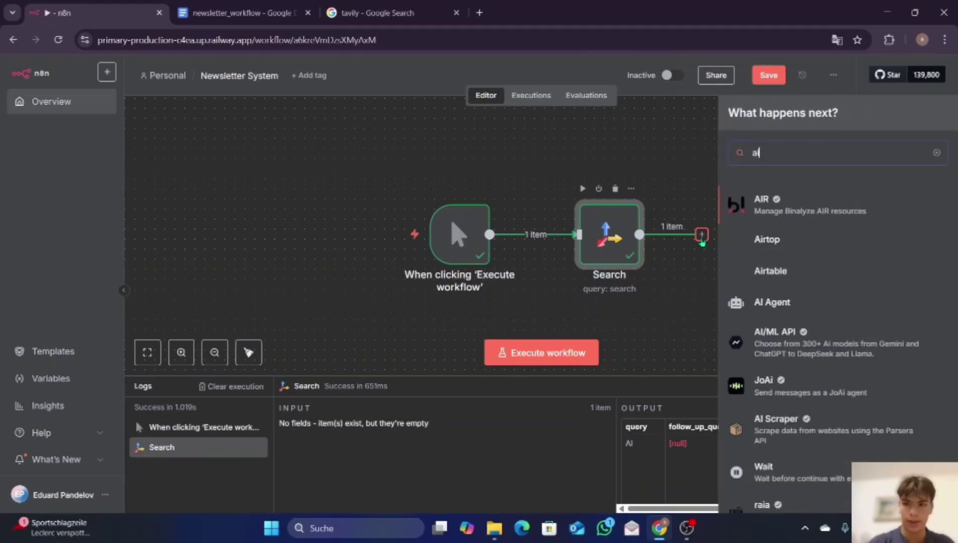
type(" agen")
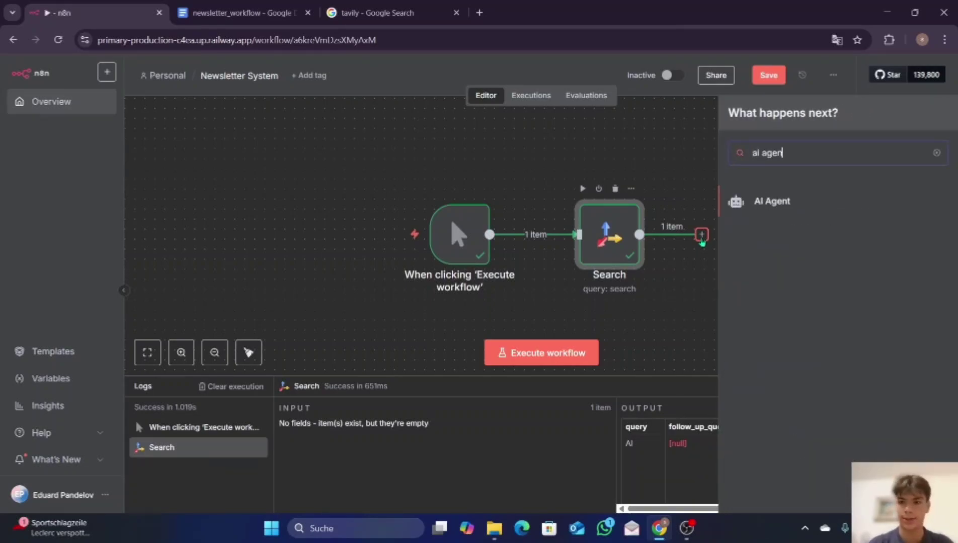
left_click(780, 197)
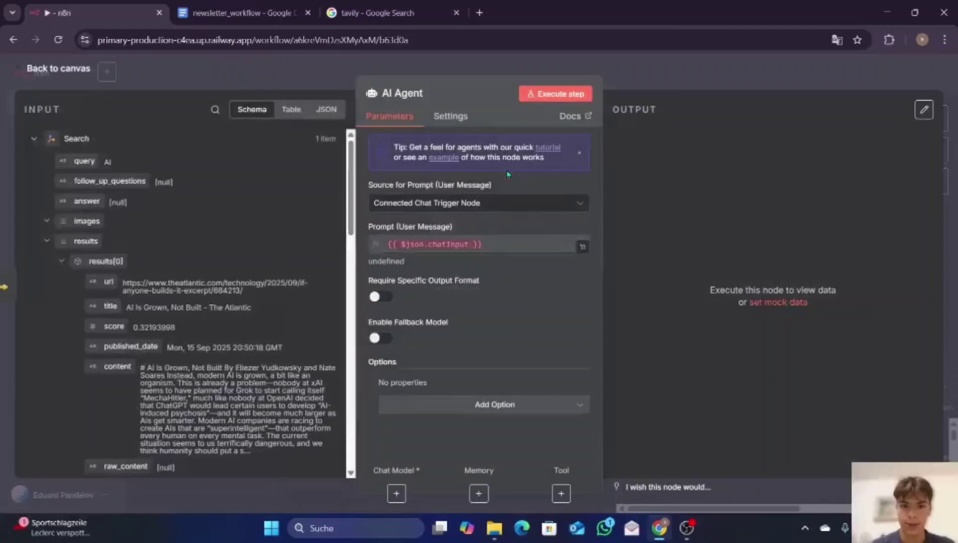
Set the AI Agent's source for the user message prompt to Define below
left_click(450, 204)
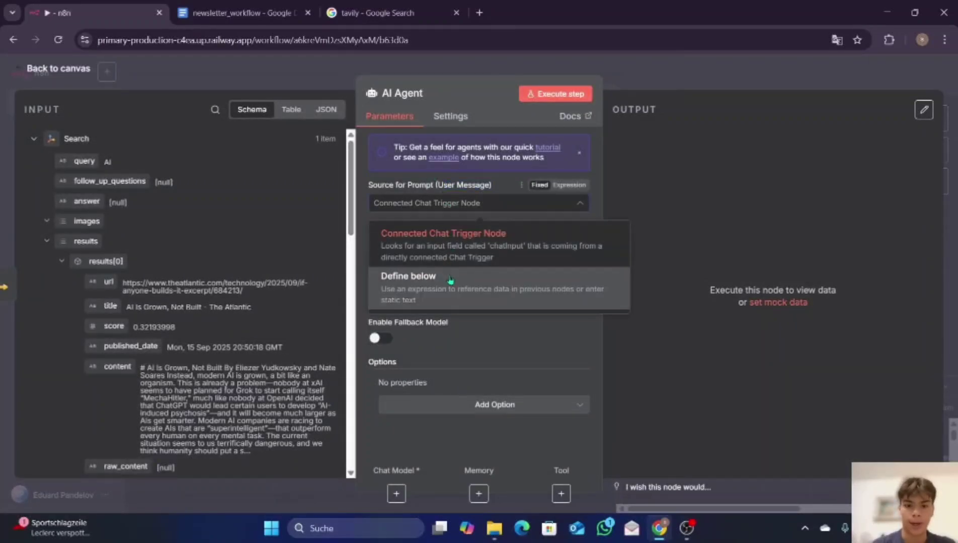
left_click(454, 251)
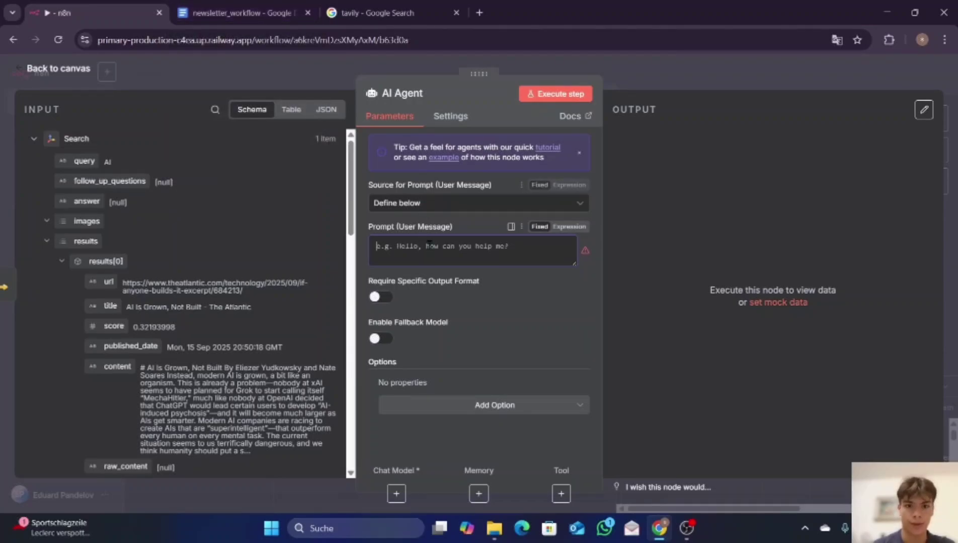
left_click(447, 406)
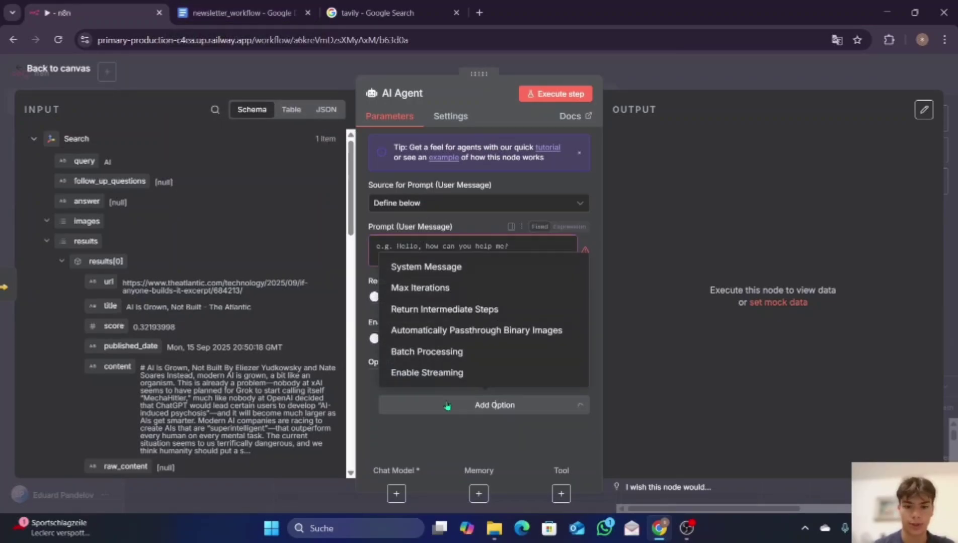
Switch to the newsletter_workflow Google Doc and copy the Planning Agent's user message function
left_click(236, 13)
scroll(397, 227, "up", 2)
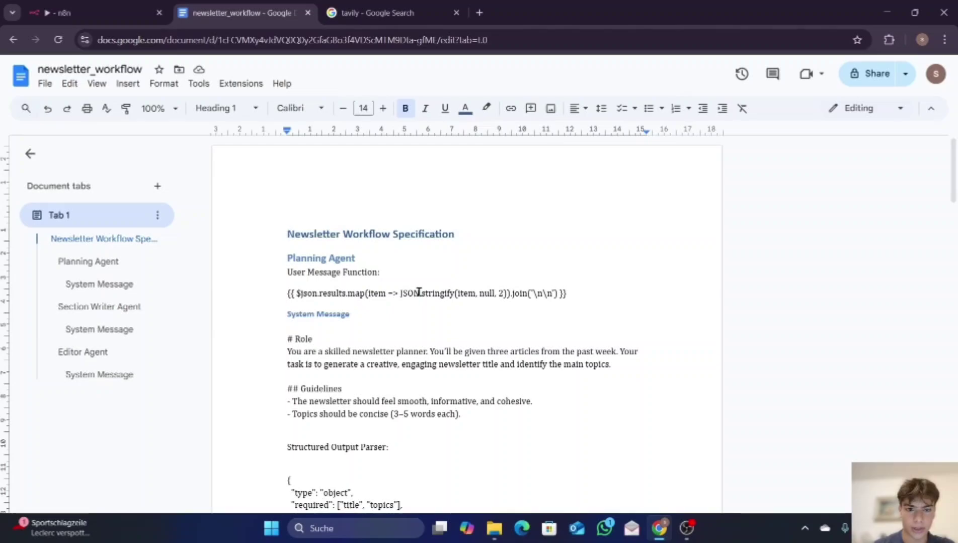
left_click(296, 274)
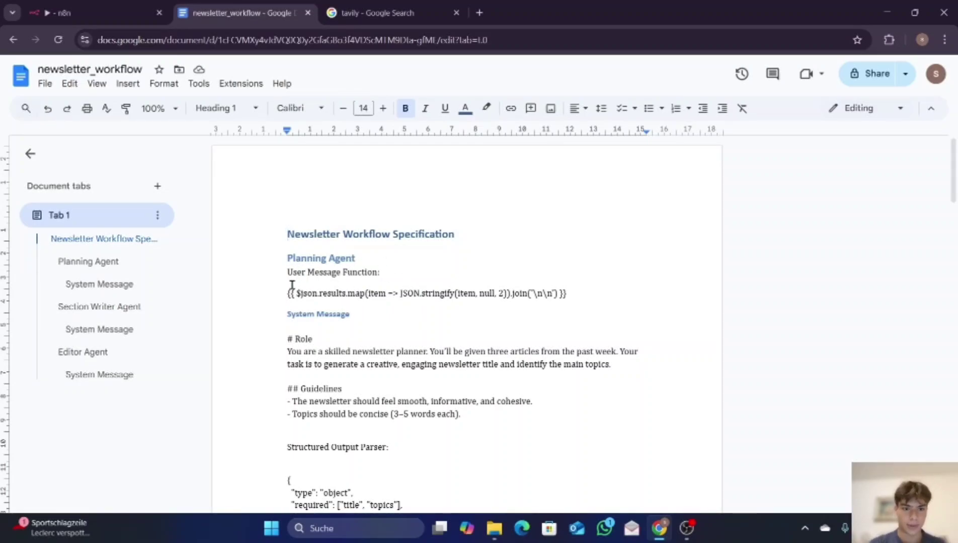
triple_click(571, 295)
key("ctrl+c")
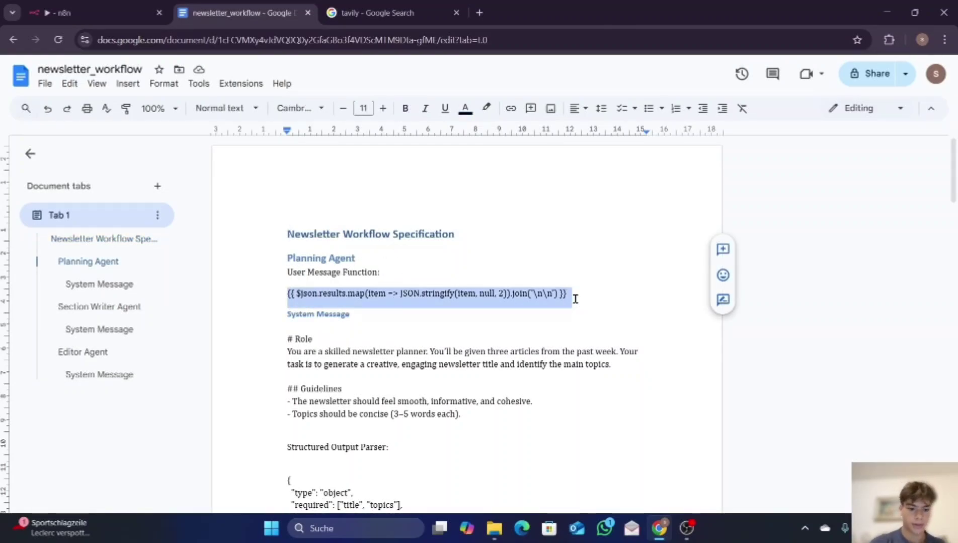
Return to n8n and paste the expression {{ $json.results.map(item => JSON.stringify(item, null, 2)).join('\n\n') }} as the AI Agent's user message prompt
key("ctrl+shift+a")
key("Return")
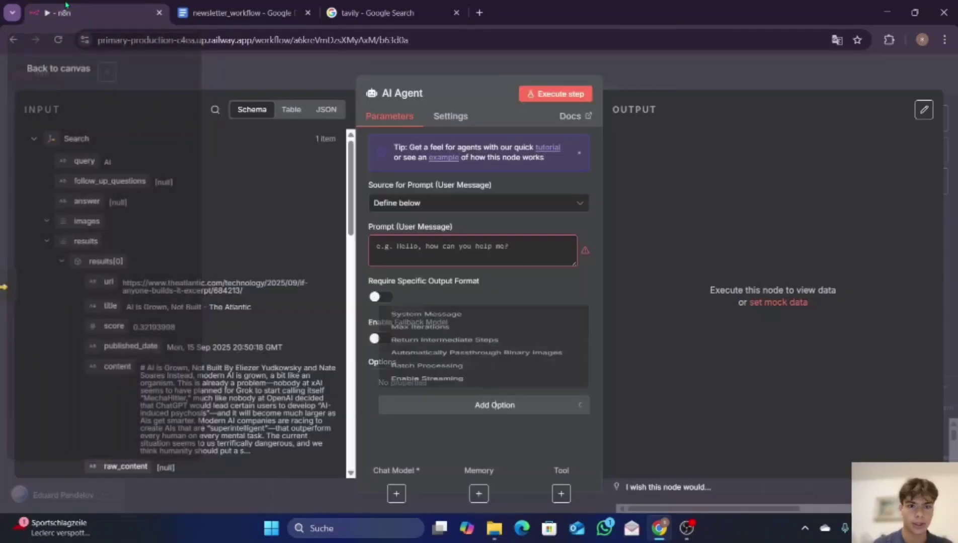
left_click(401, 246)
key("ctrl+v")
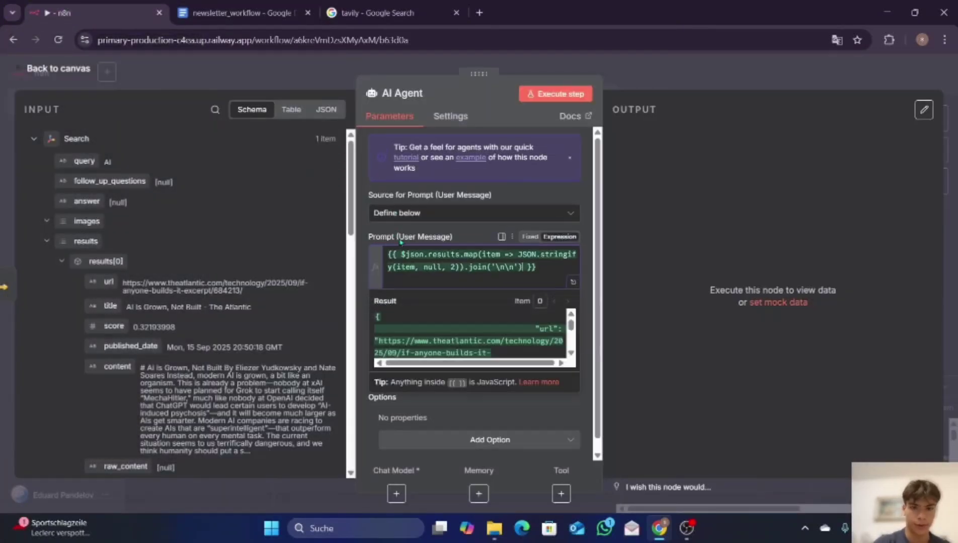
Add the System Message option to the AI Agent
left_click(579, 408)
left_click(445, 439)
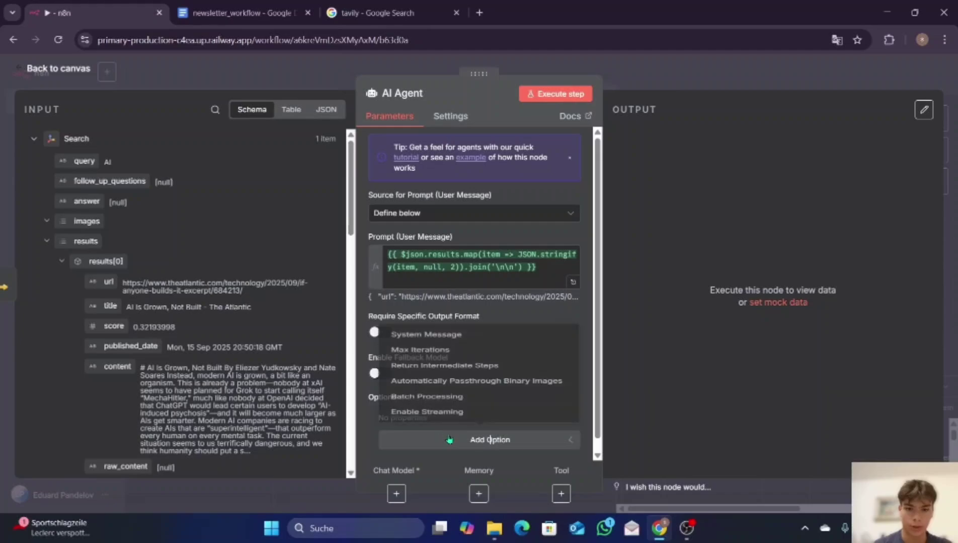
left_click(456, 302)
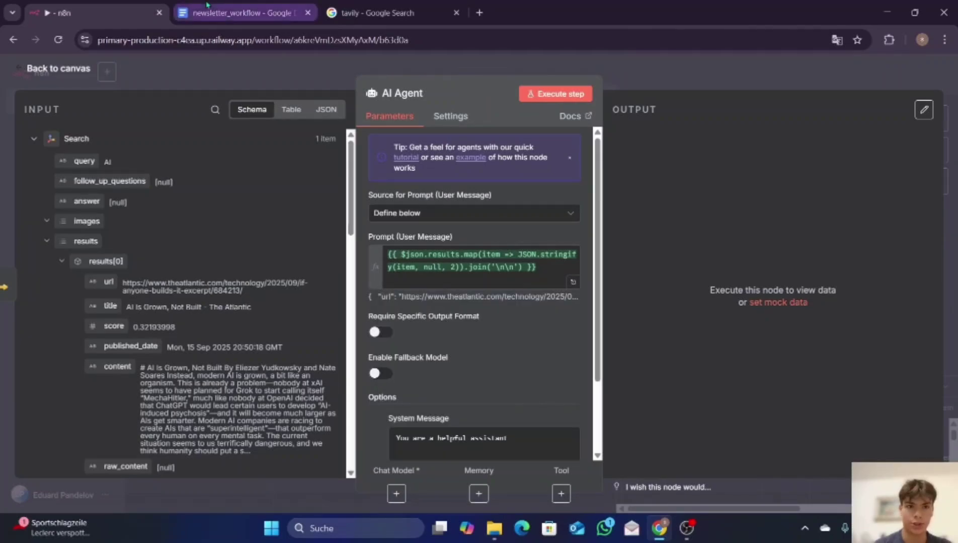
In the newsletter_workflow Google Doc, copy the Planning Agent's system message, covering the Role and Guidelines sections
left_click(242, 13)
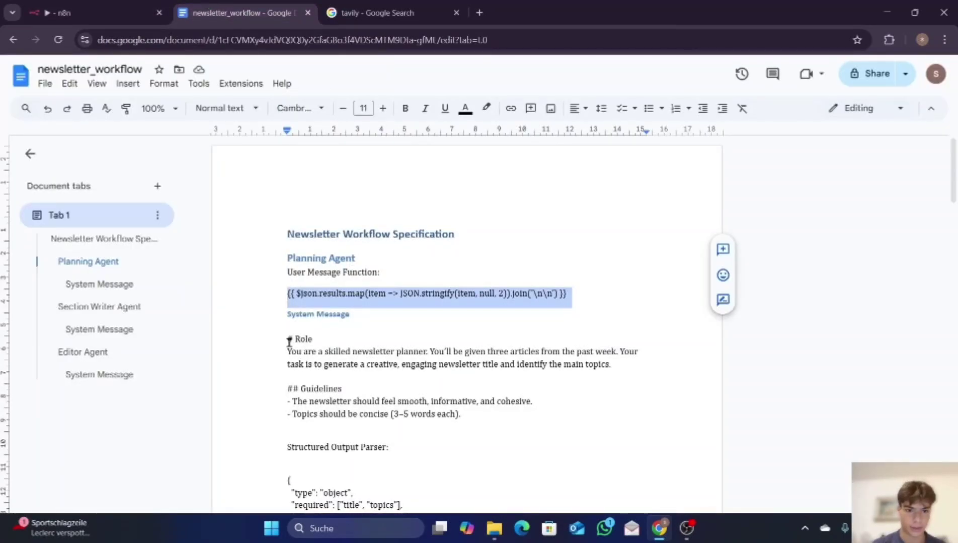
left_click_drag(289, 337, 461, 421)
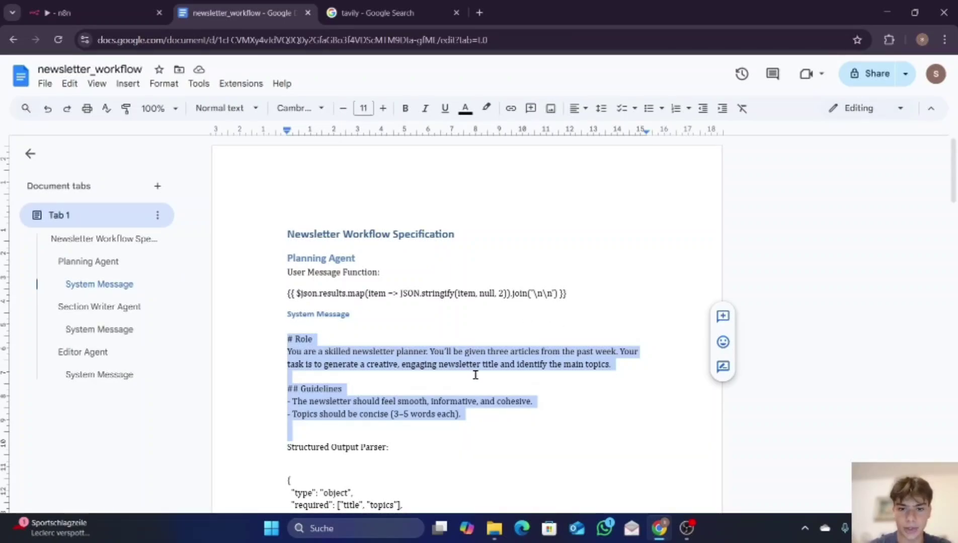
scroll(519, 342, "down", 1)
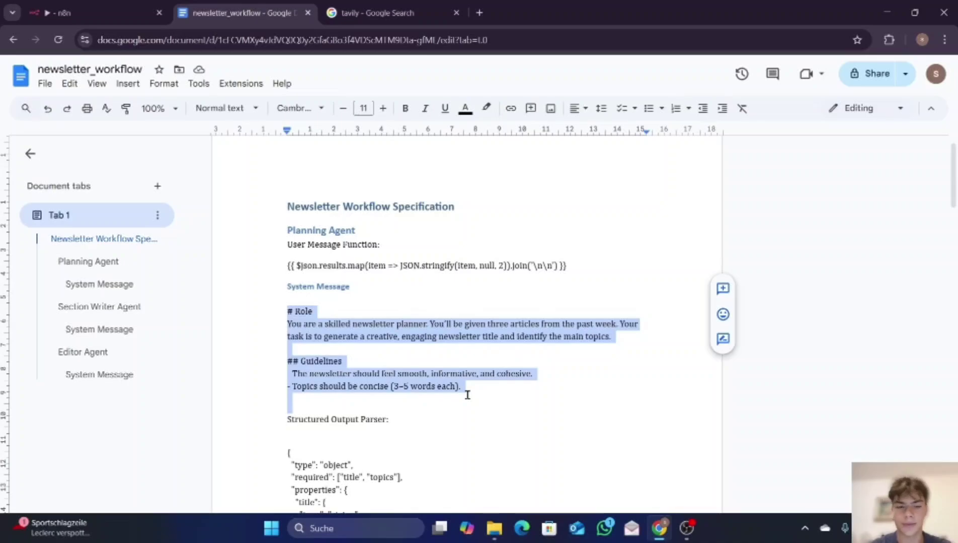
scroll(467, 395, "down", 1)
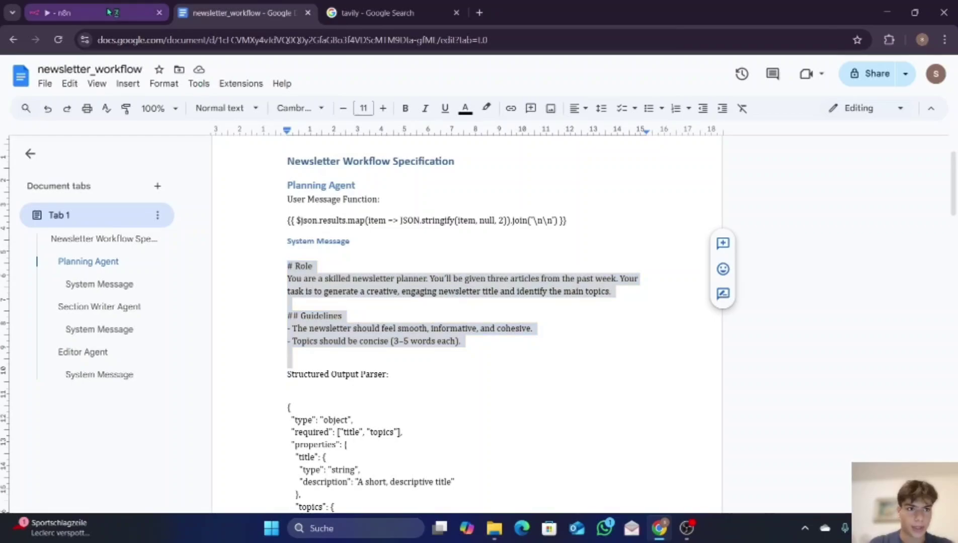
Back in n8n, replace the AI Agent's default system message with the copied newsletter planner text and return to the canvas
left_click(91, 13)
scroll(427, 308, "down", 1)
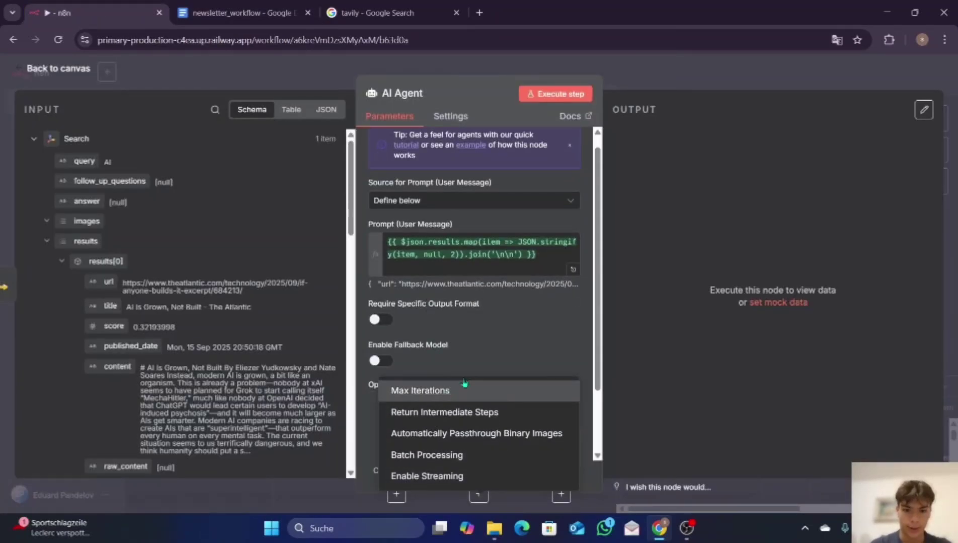
left_click(492, 384)
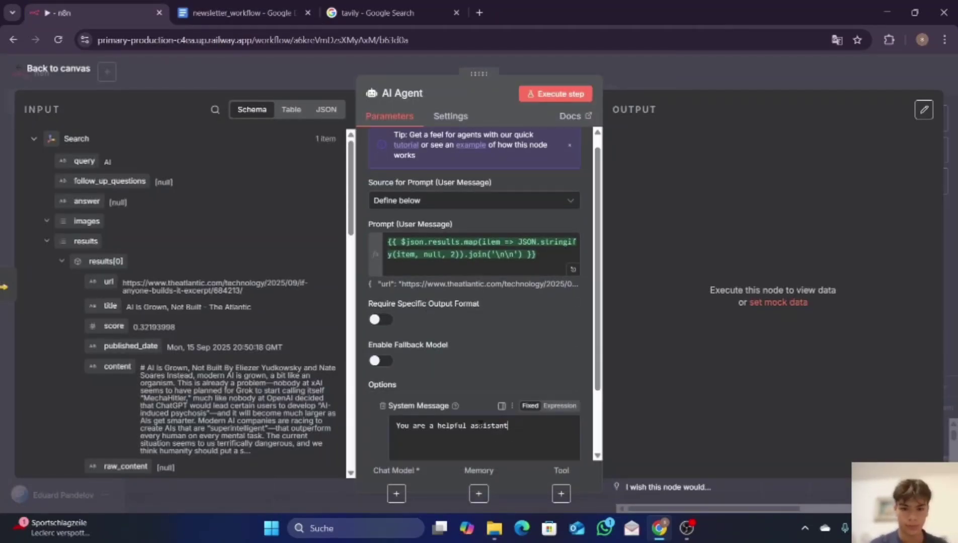
left_click_drag(508, 425, 355, 423)
key("ctrl+v")
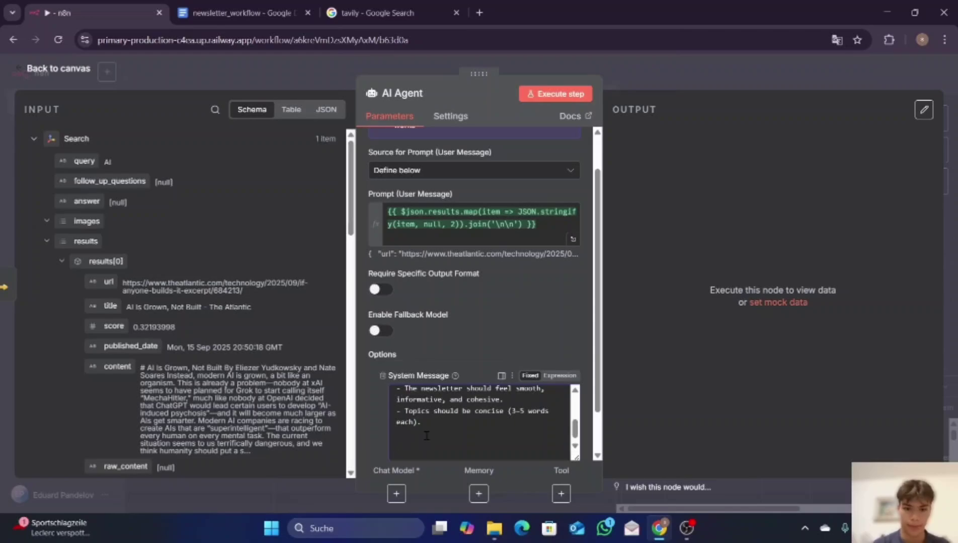
left_click(747, 60)
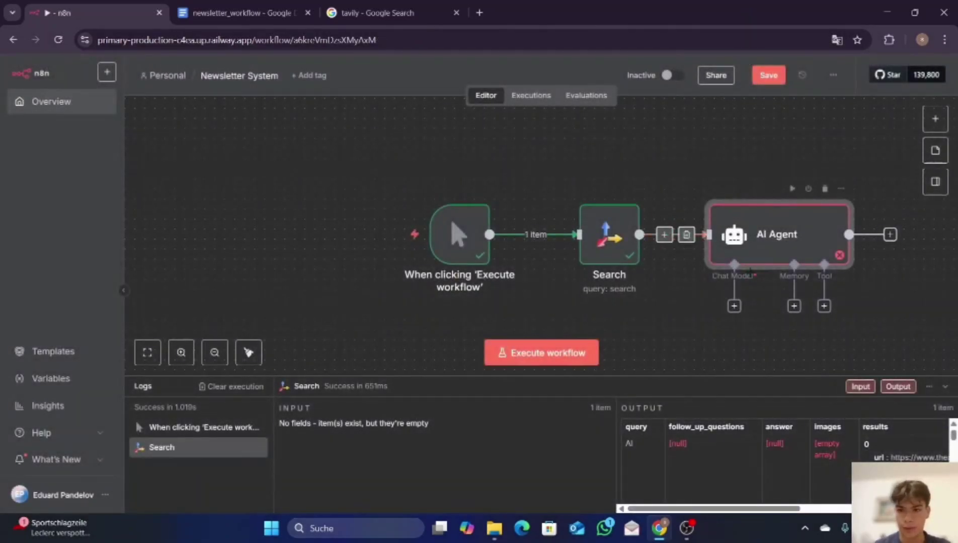
Attach an OpenAI Chat Model using gpt-4.1-mini to the AI Agent and move it closer beneath the agent
left_click(734, 306)
scroll(745, 322, "down", 6)
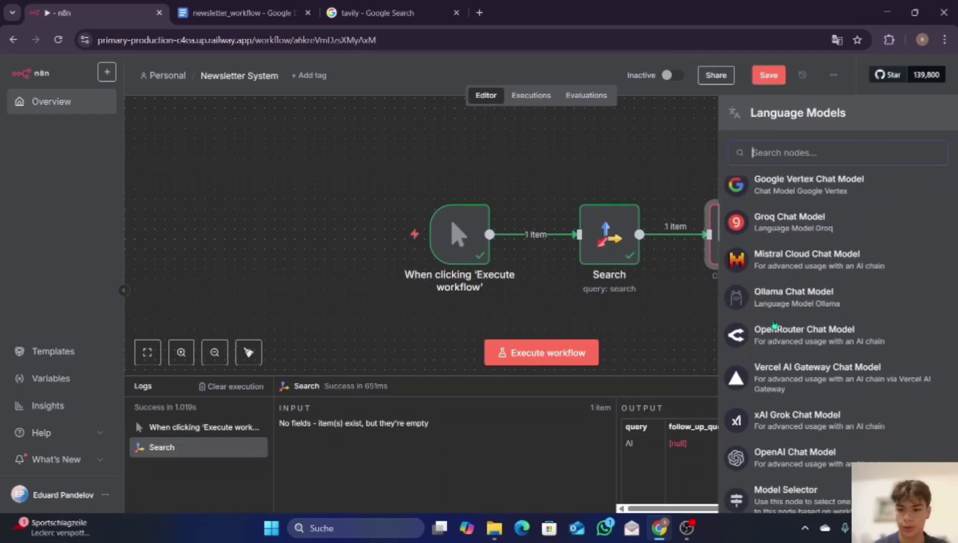
left_click(774, 429)
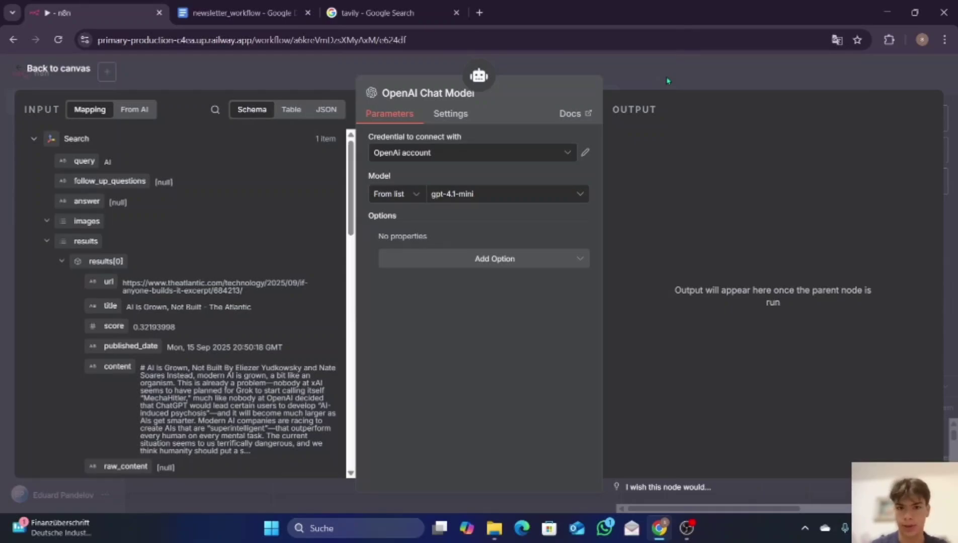
left_click(683, 75)
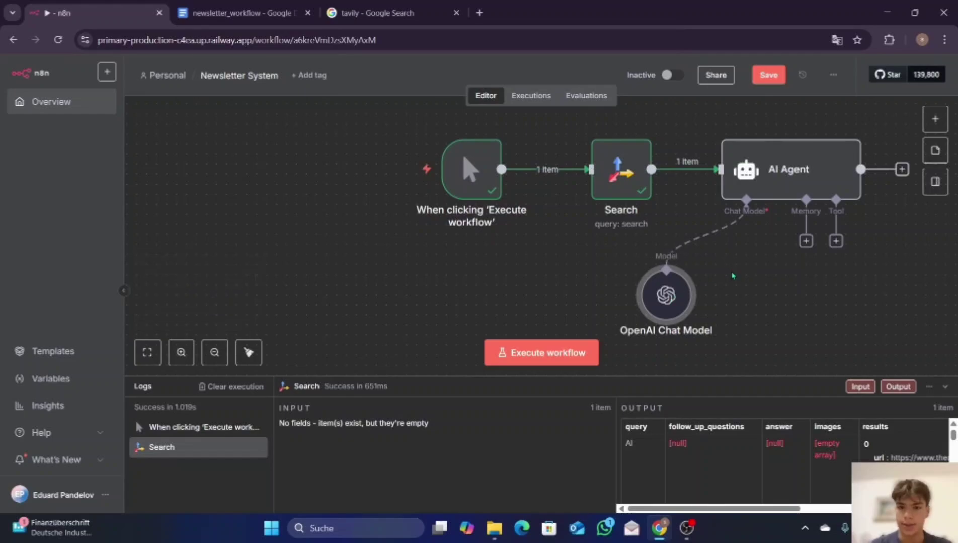
right_click(682, 293)
left_click_drag(682, 292, 728, 272)
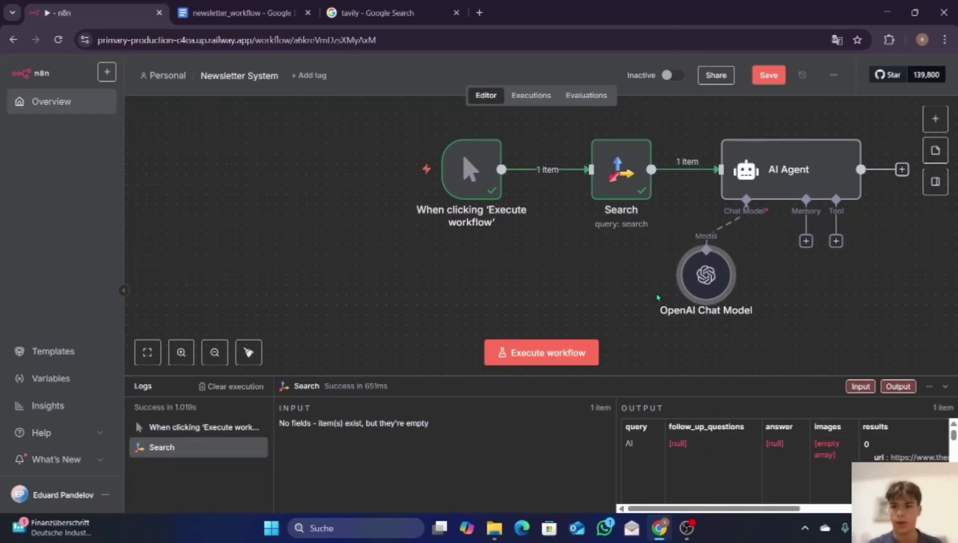
Rename the AI Agent node to "Planning Agent" and return to the canvas
scroll(657, 297, "right", 1)
double_click(770, 176)
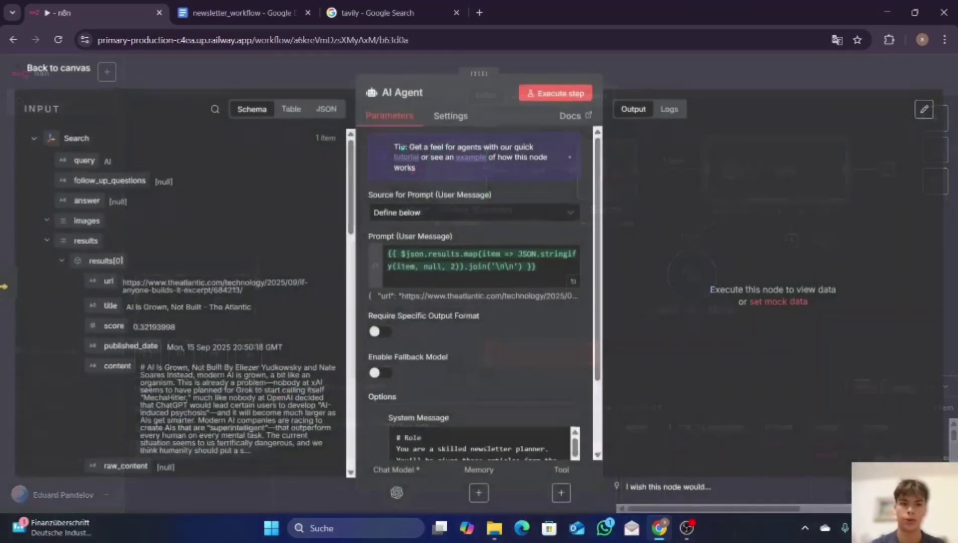
left_click(404, 94)
key("BackSpace")
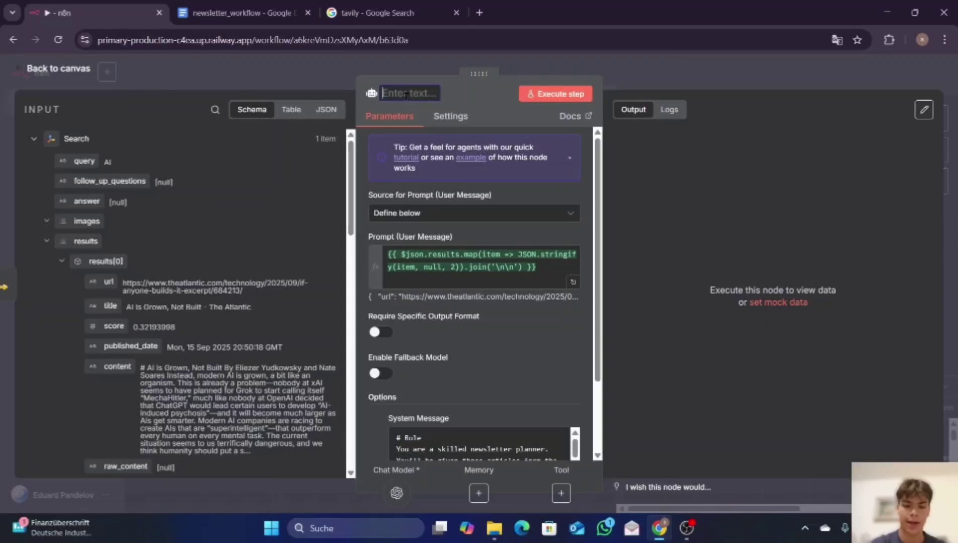
type("Plan")
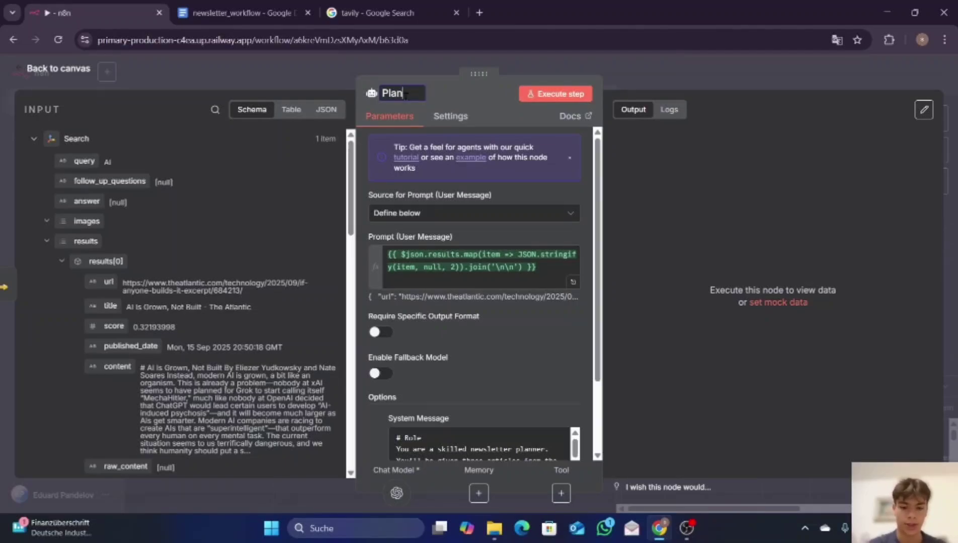
type("ning")
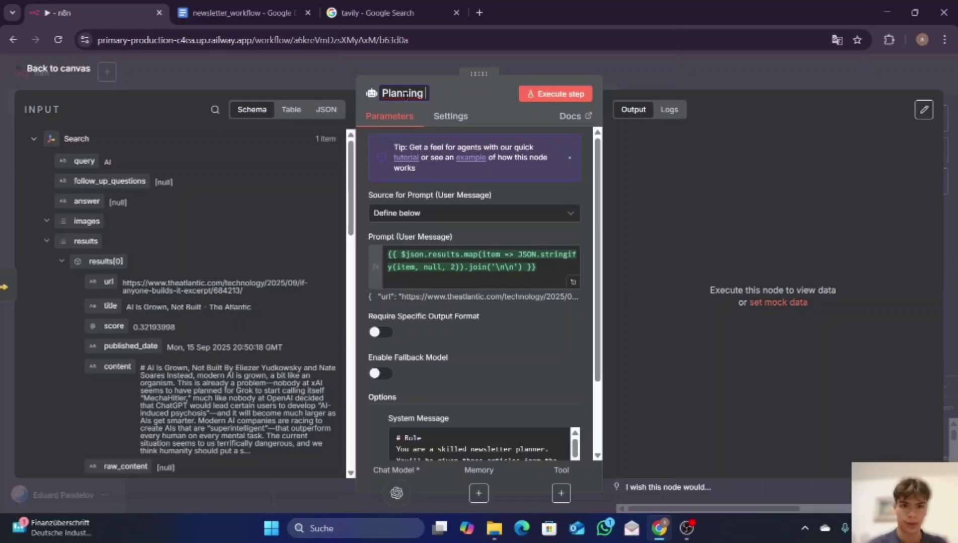
type(" Agent")
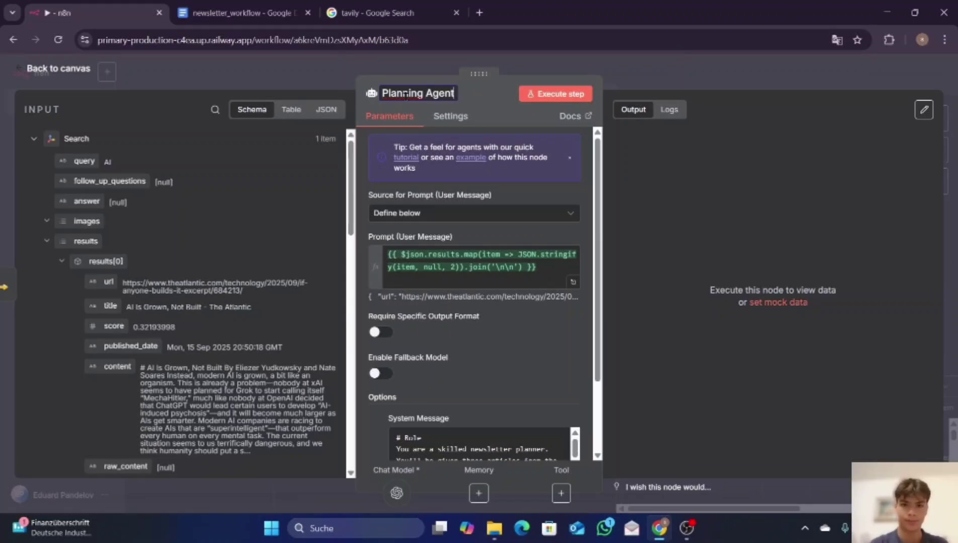
key("Return")
key("Escape")
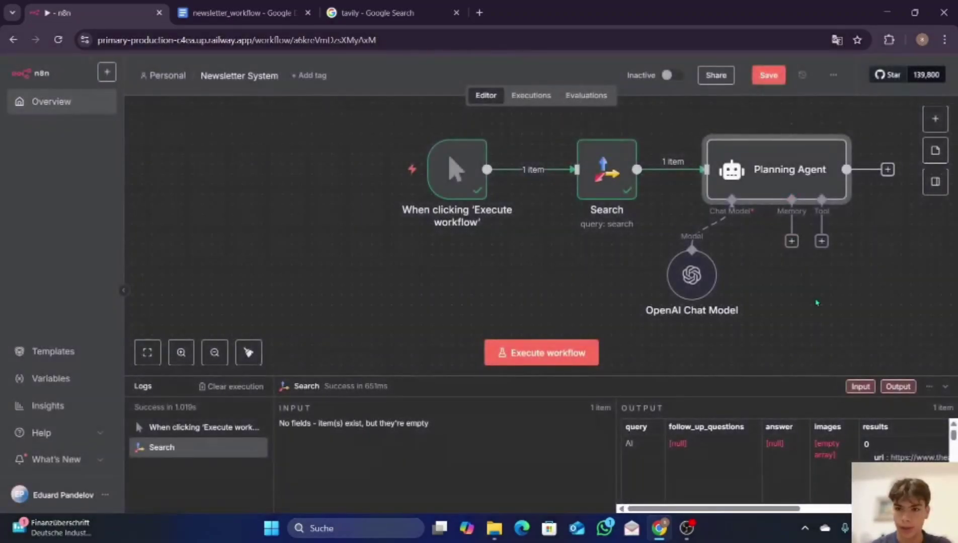
left_click(808, 169)
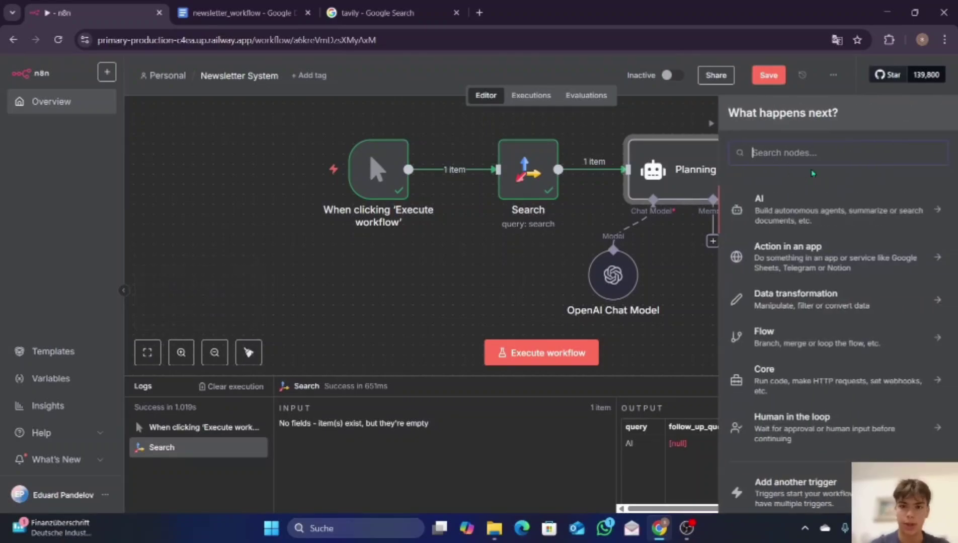
type("spl")
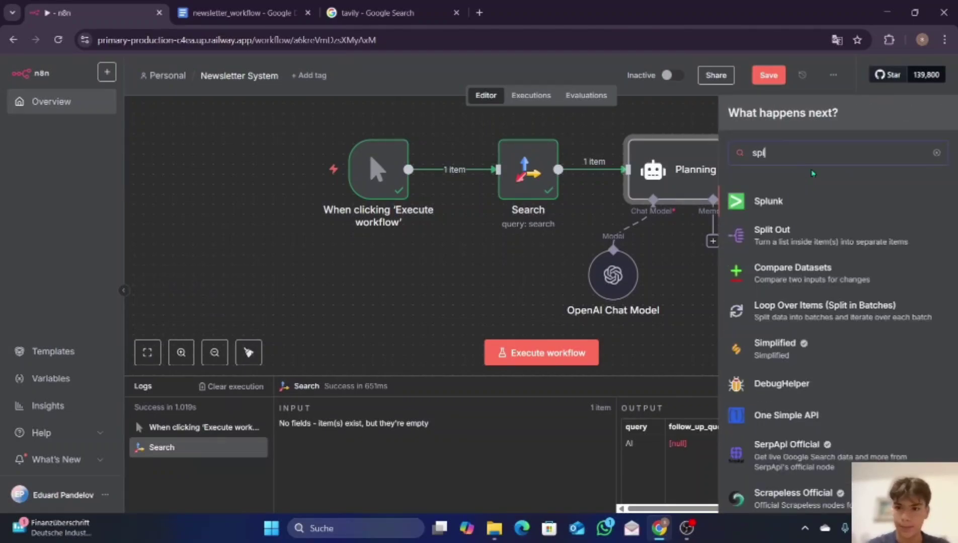
left_click(677, 179)
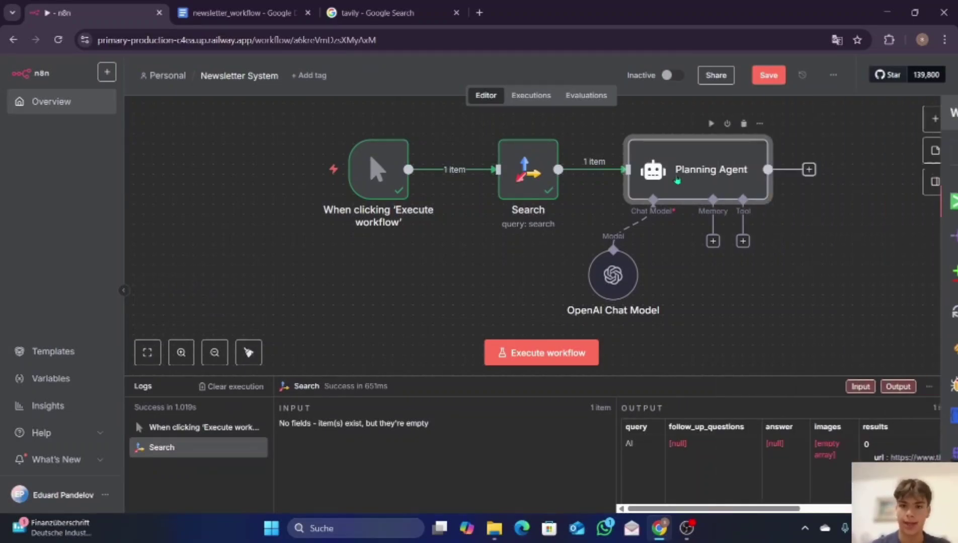
double_click(677, 179)
left_click(744, 76)
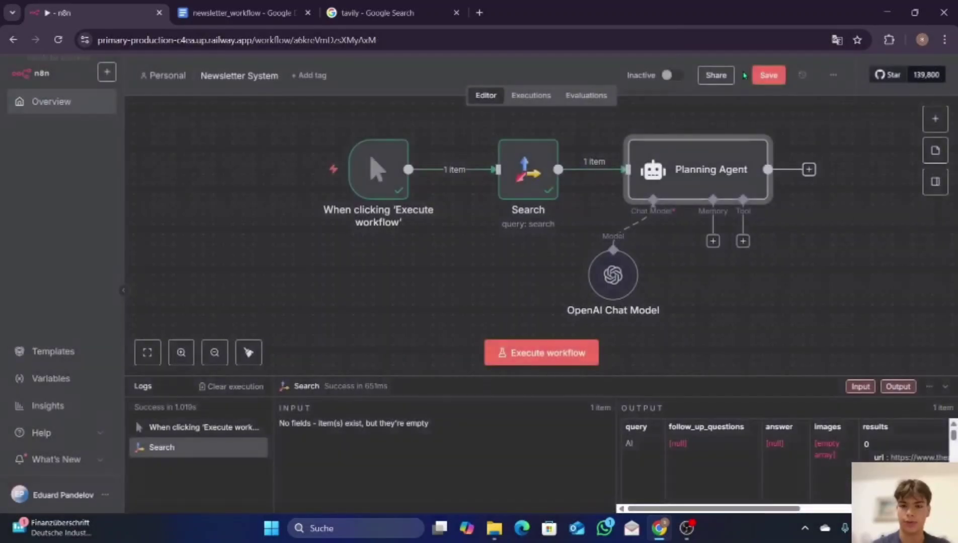
Execute the workflow and review the Planning Agent's output for the newsletter title and main topics, then return to the canvas
left_click(558, 352)
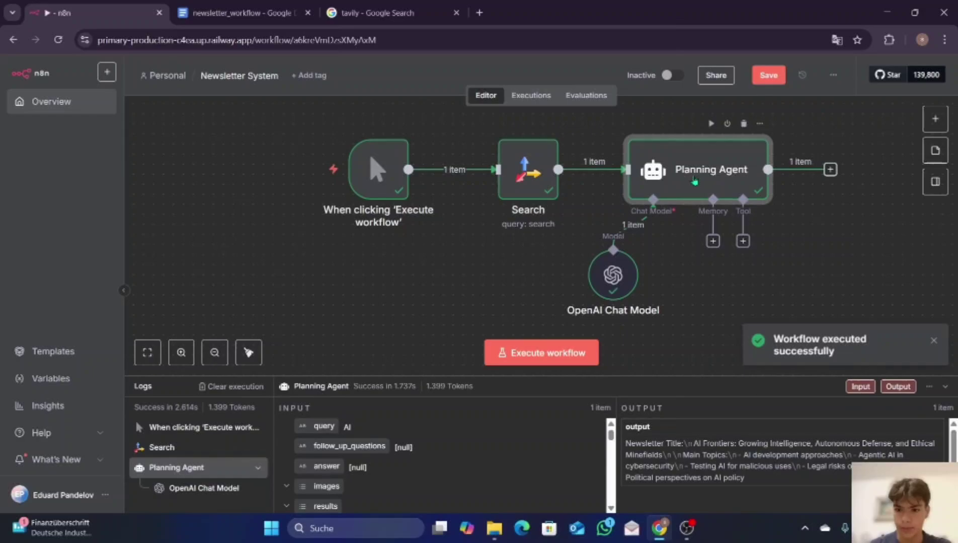
double_click(694, 182)
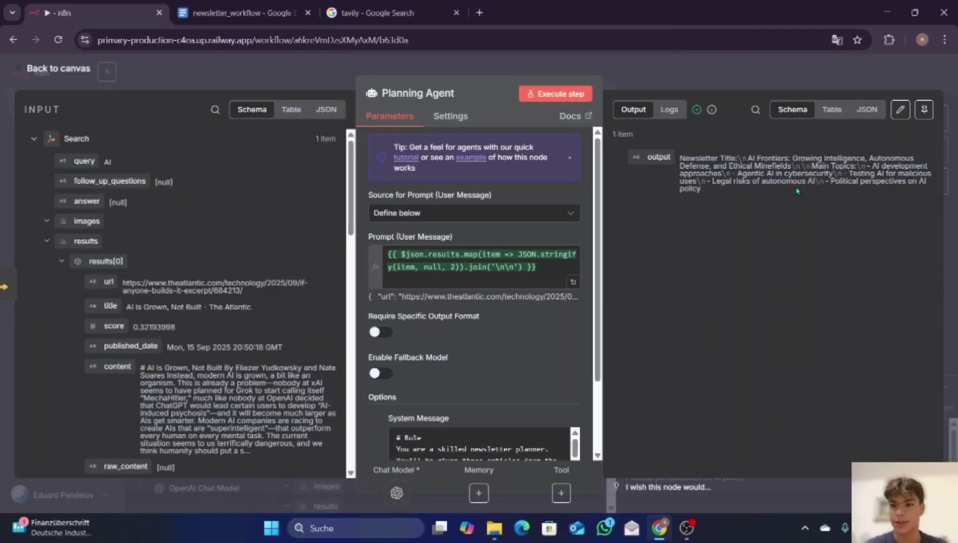
left_click(796, 76)
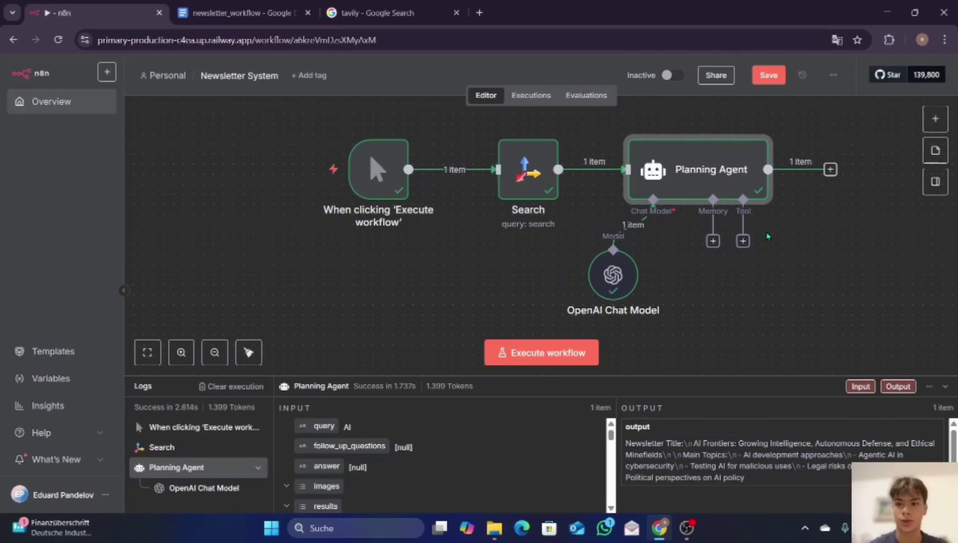
Add a Split Out node after the Planning Agent, set its field to split out to "output", and return to the canvas
left_click(830, 170)
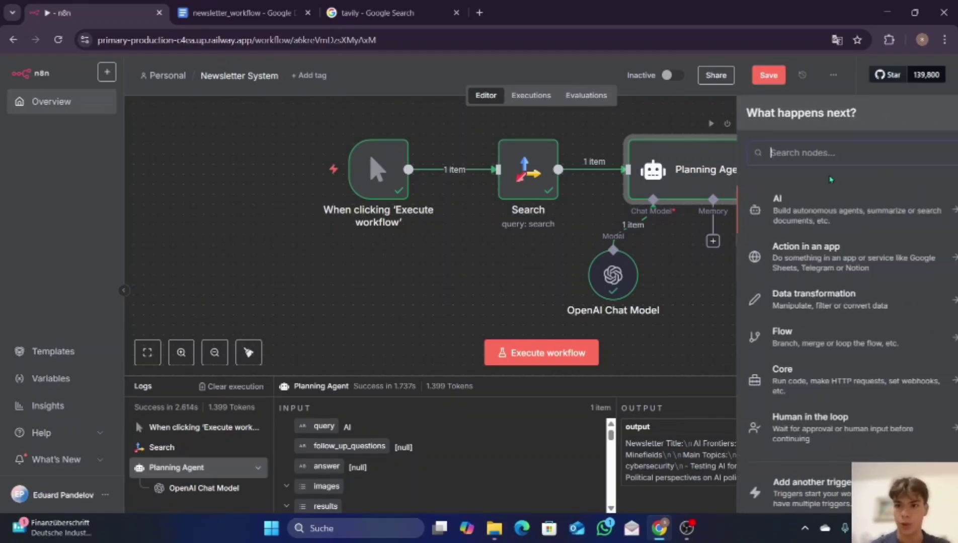
type("split")
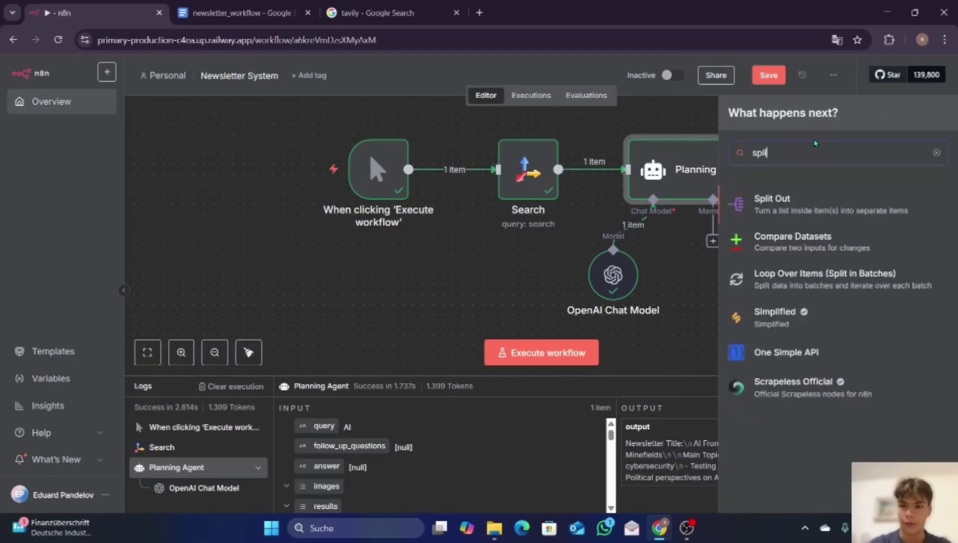
left_click(799, 201)
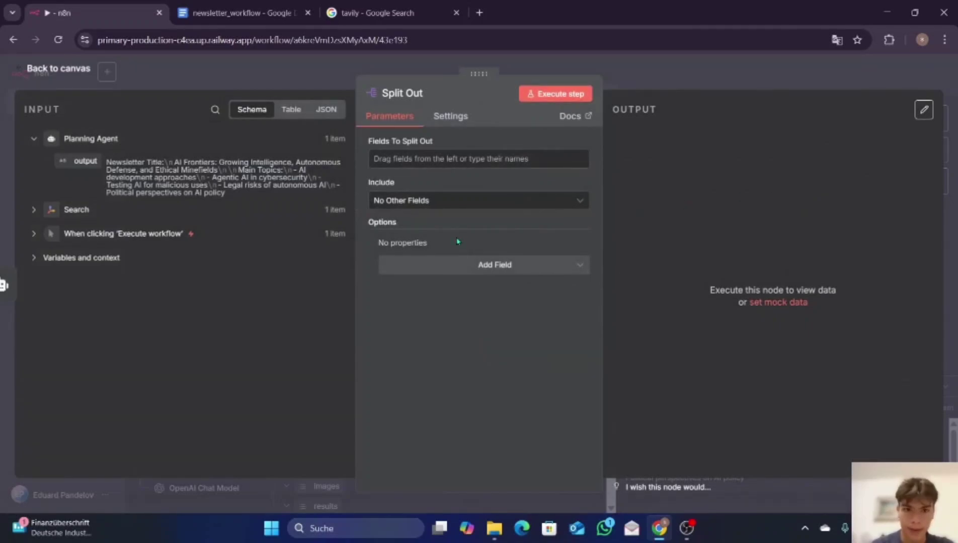
left_click(462, 158)
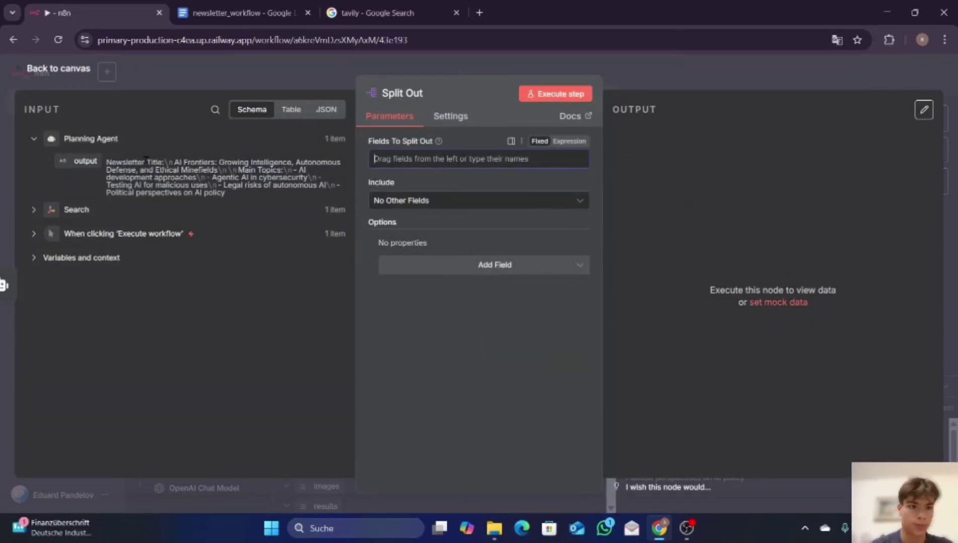
left_click_drag(97, 164, 423, 164)
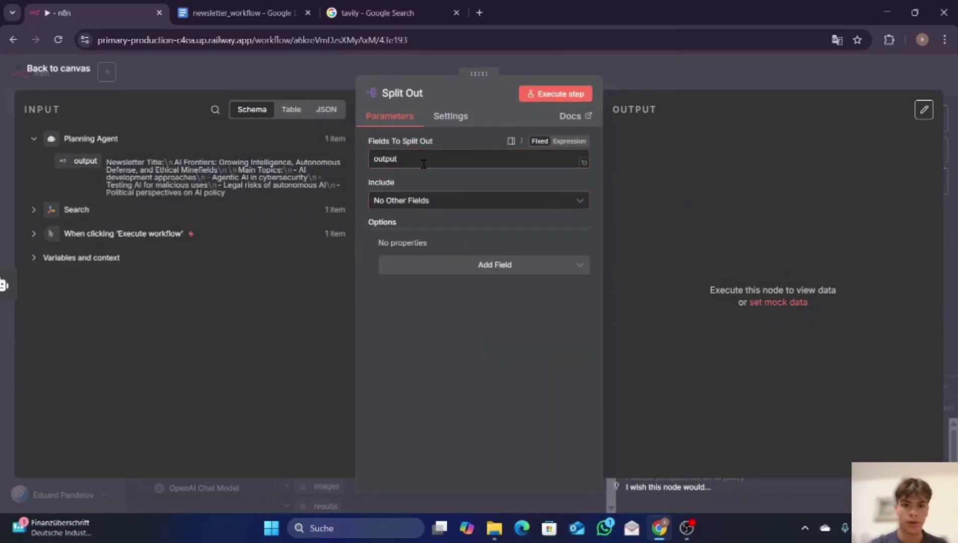
left_click(702, 67)
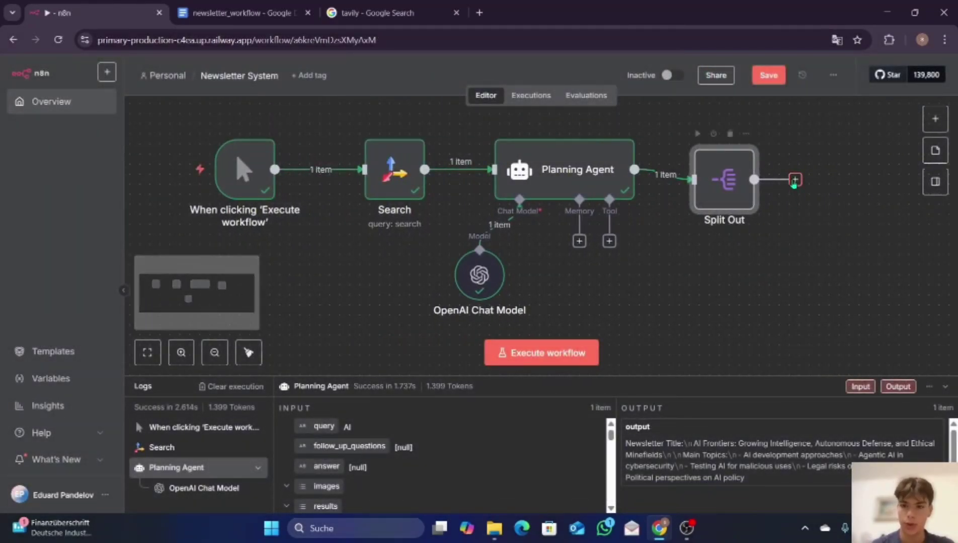
Add an AI Agent after Split Out with its prompt source set to "Define below", check the newsletter_workflow document, and return to the canvas
left_click(794, 180)
type("ai")
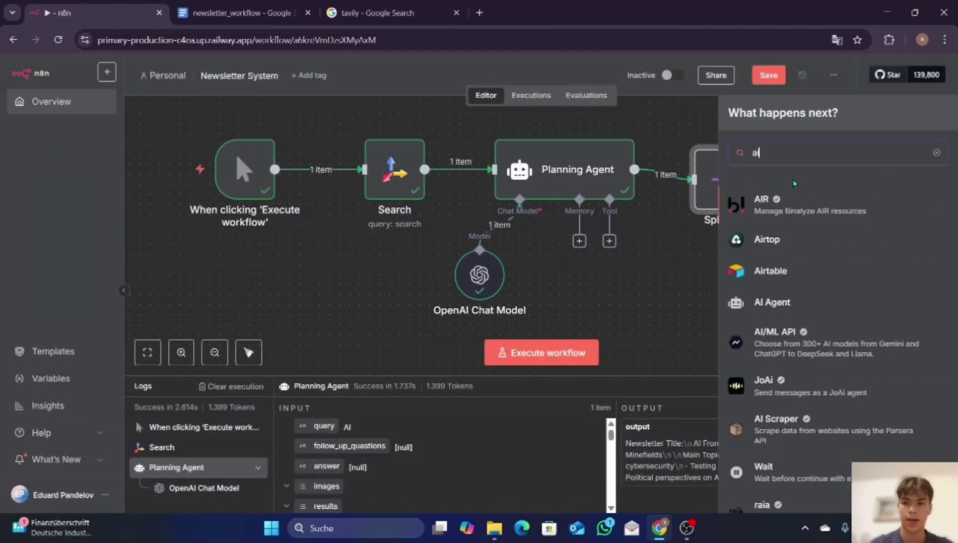
left_click(791, 302)
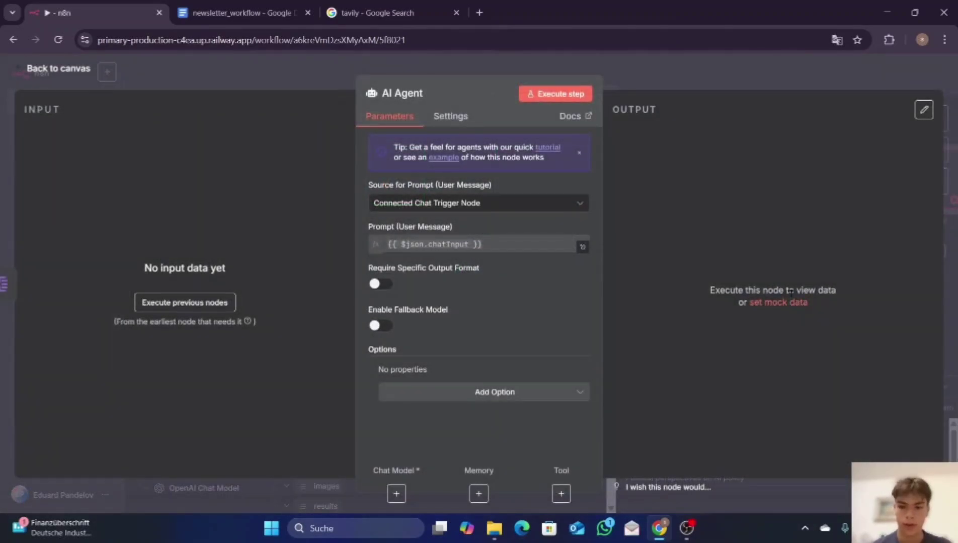
left_click(517, 206)
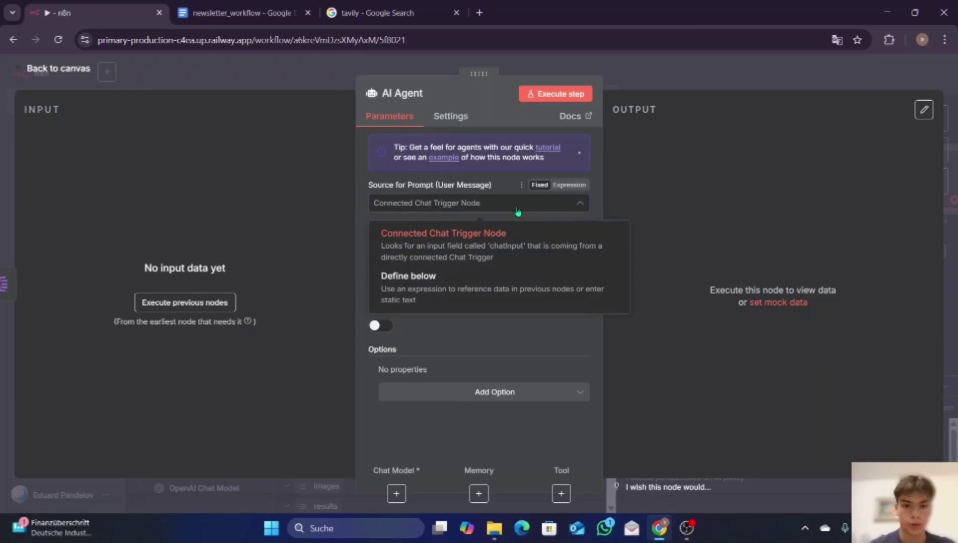
left_click(484, 293)
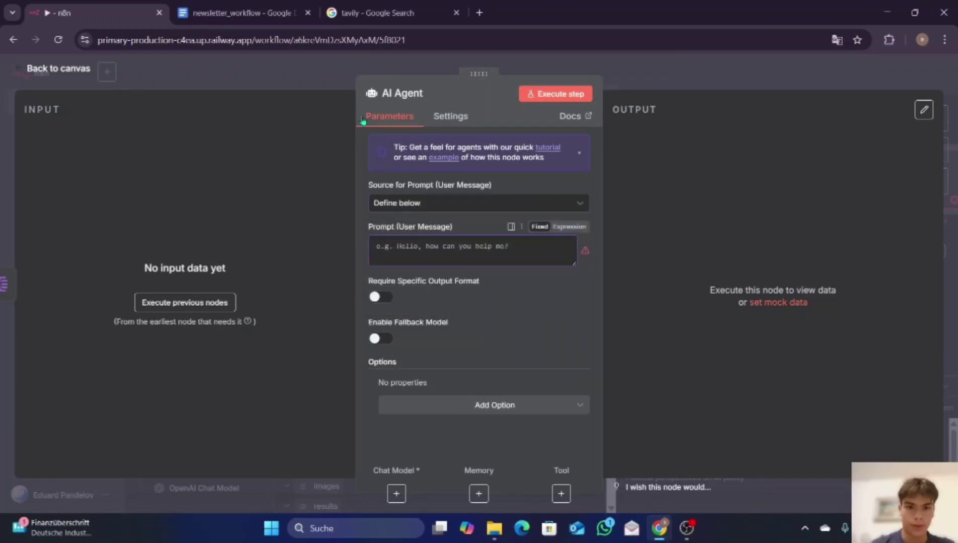
left_click(242, 12)
scroll(404, 246, "down", 2)
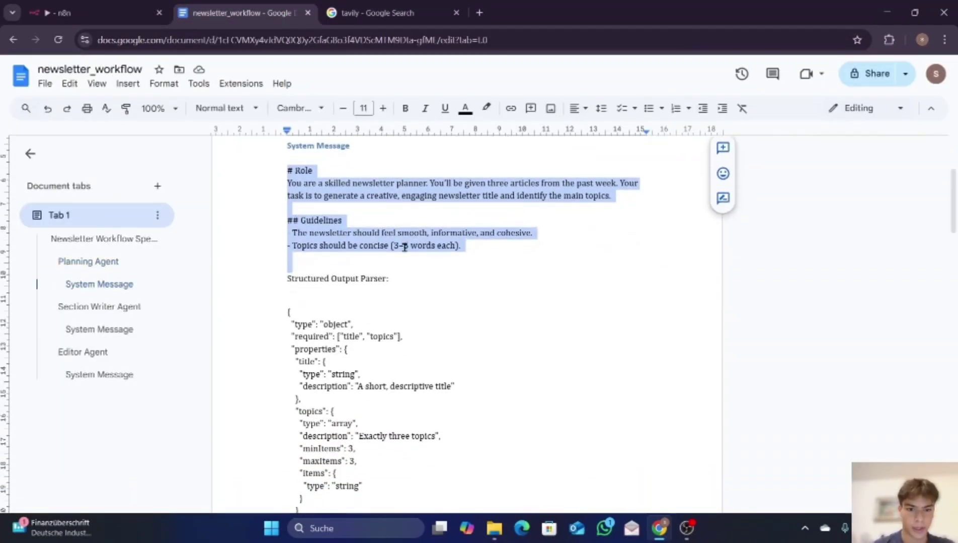
left_click(105, 11)
left_click(723, 71)
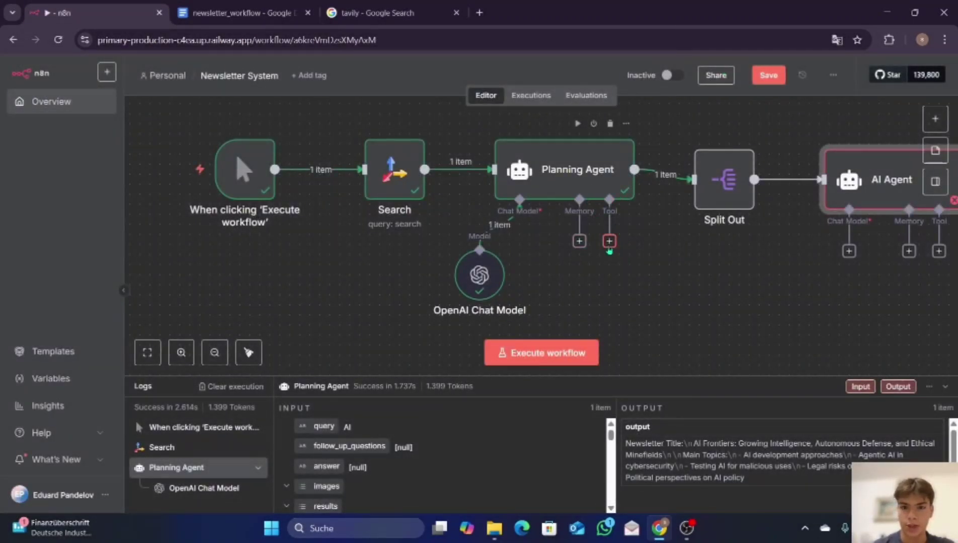
Enable Require Specific Output Format on the Planning Agent and return to the canvas
double_click(594, 182)
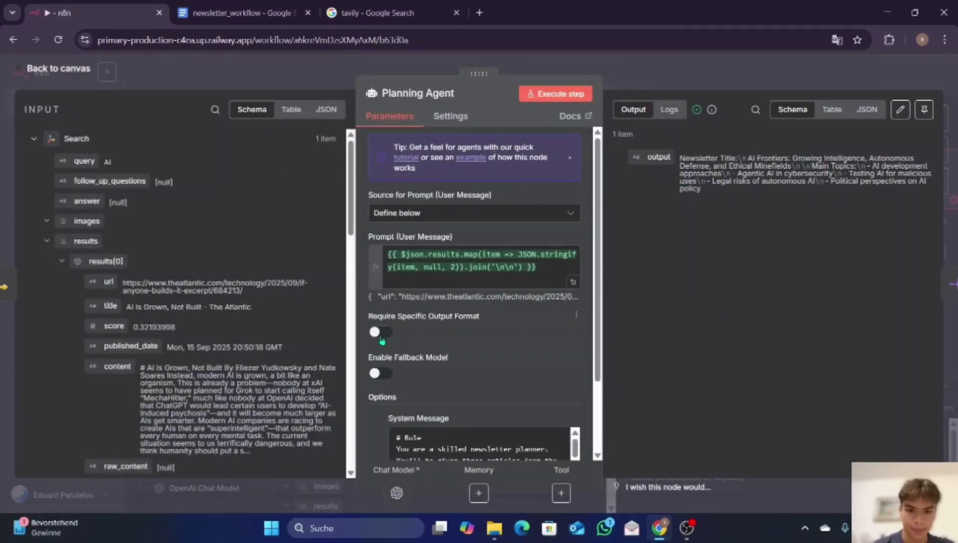
left_click(381, 338)
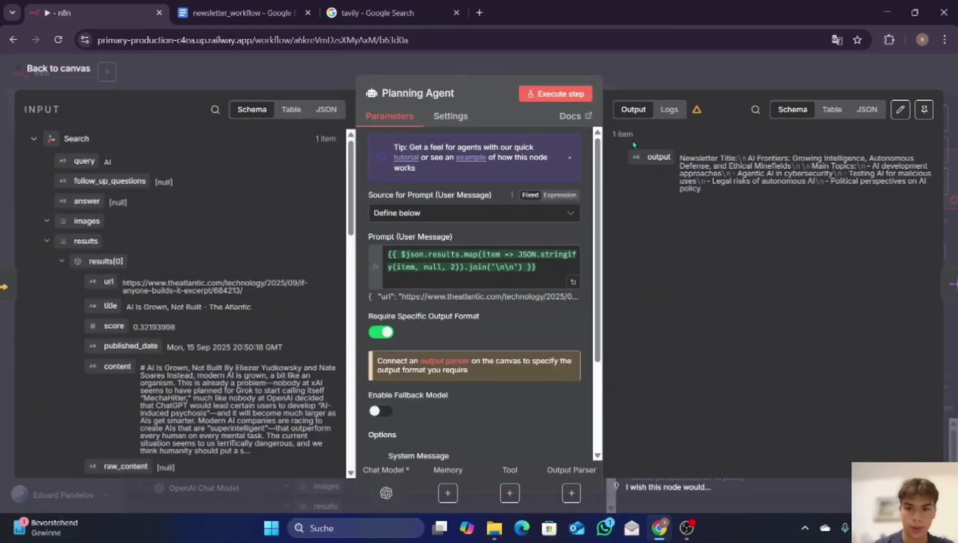
left_click(697, 73)
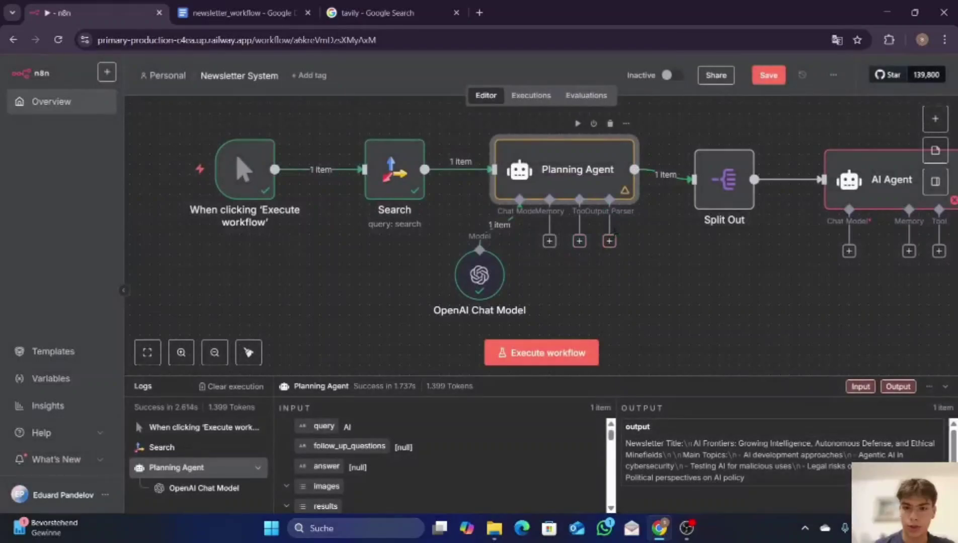
Attach a Structured Output Parser to the Planning Agent, set its schema type to "Define using JSON Schema", and clear the default input schema
left_click(610, 241)
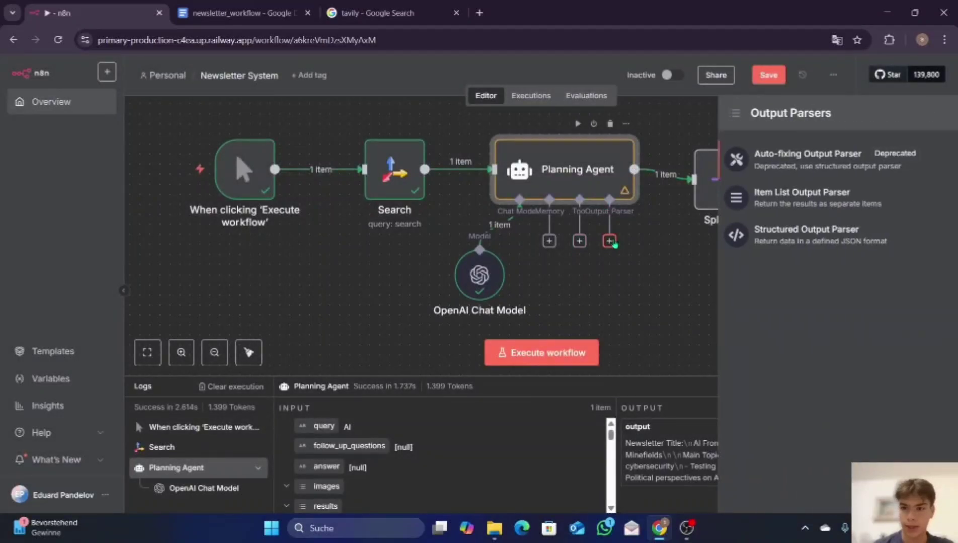
left_click(835, 235)
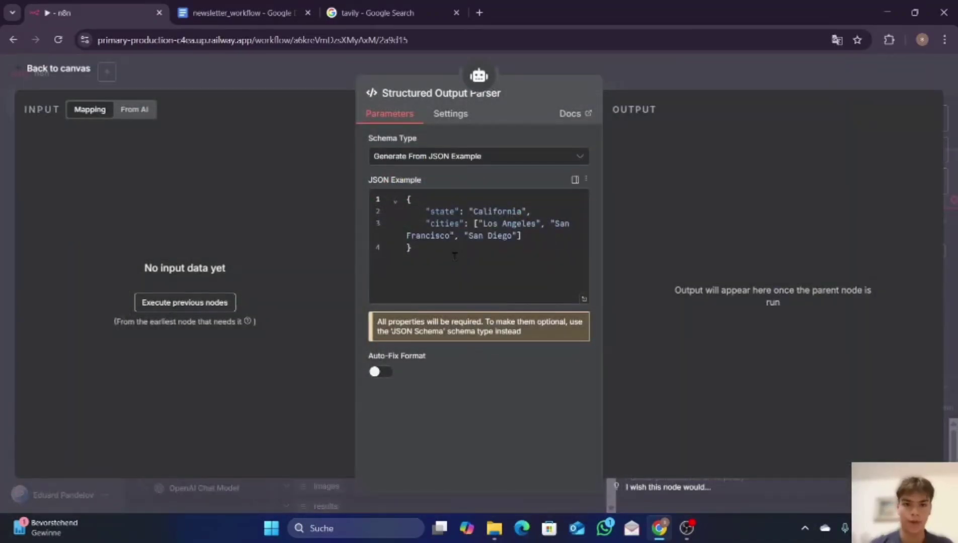
left_click(497, 156)
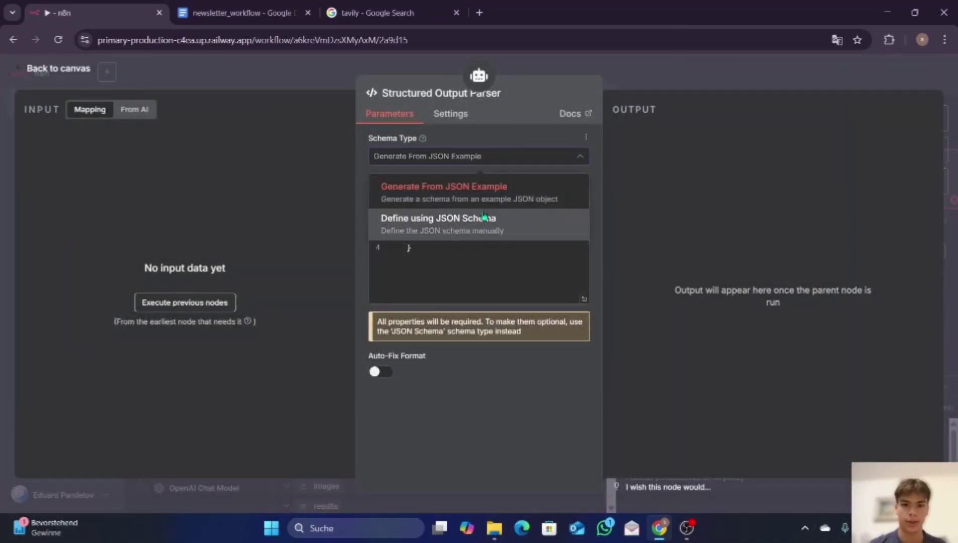
left_click(480, 217)
left_click_drag(471, 369, 402, 200)
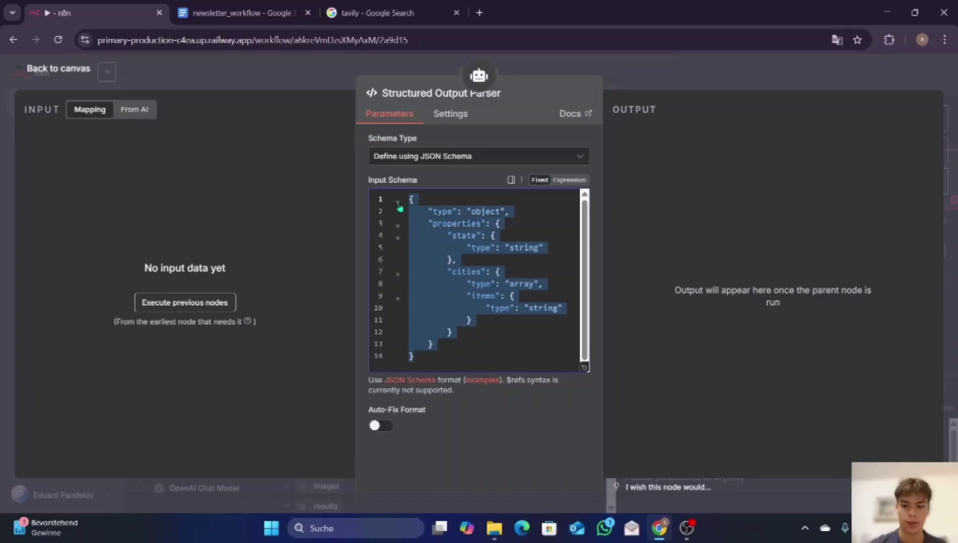
key("BackSpace")
Switch to the newsletter_workflow document in Google Docs and copy the full JSON schema under "Structured Output Parser"
left_click(265, 7)
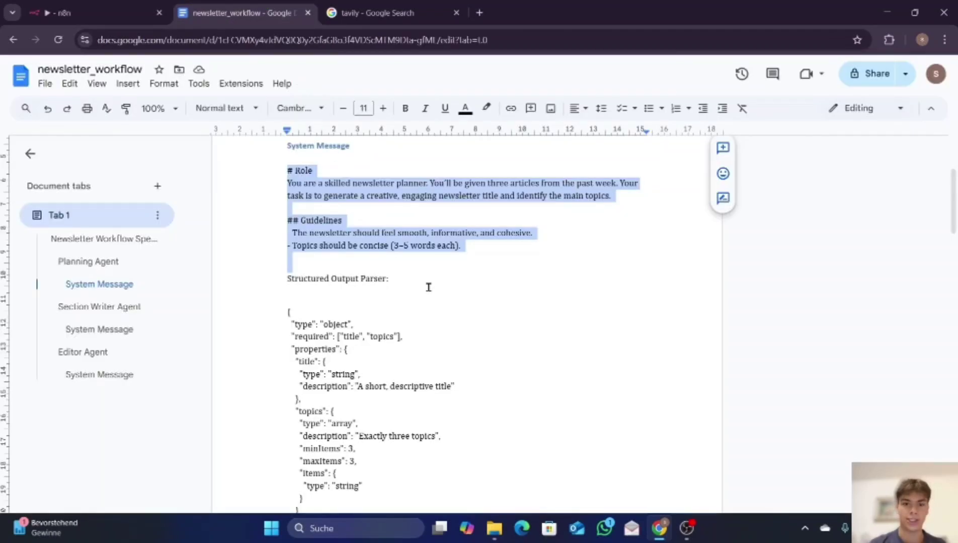
scroll(428, 285, "up", 1)
scroll(429, 288, "down", 2)
left_click_drag(288, 225, 396, 496)
left_click(262, 216)
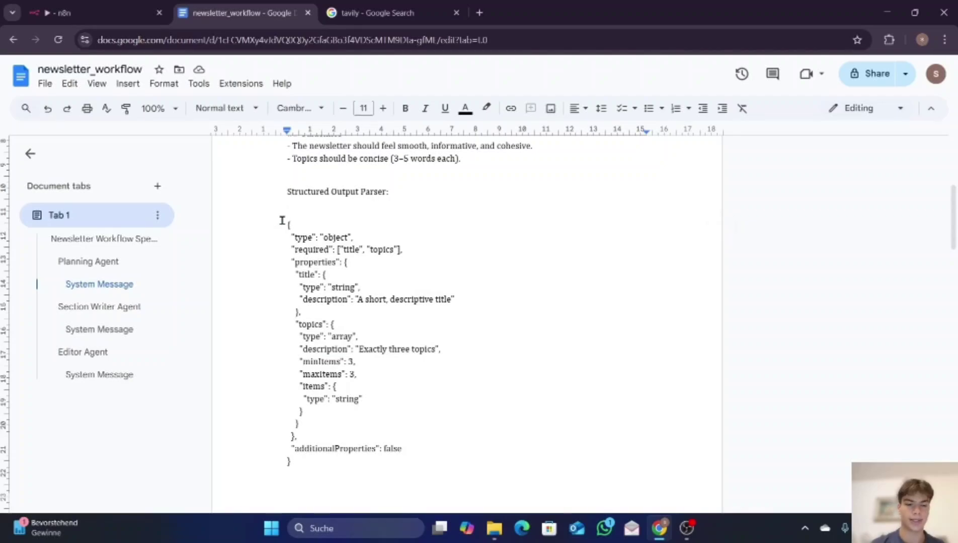
left_click_drag(286, 224, 385, 472)
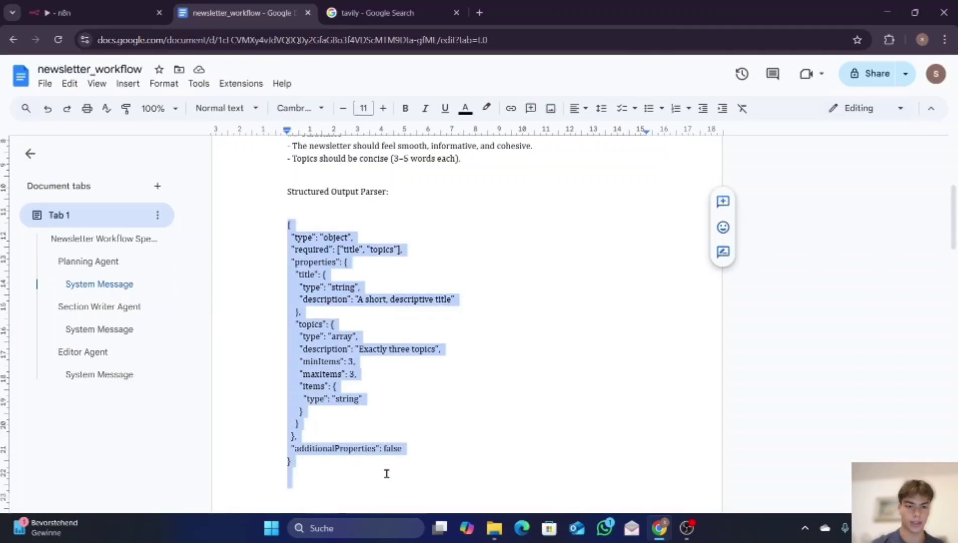
Back in n8n, paste the copied title-and-topics schema into the parser's input schema and return to the canvas
left_click(76, 13)
key("ctrl+v")
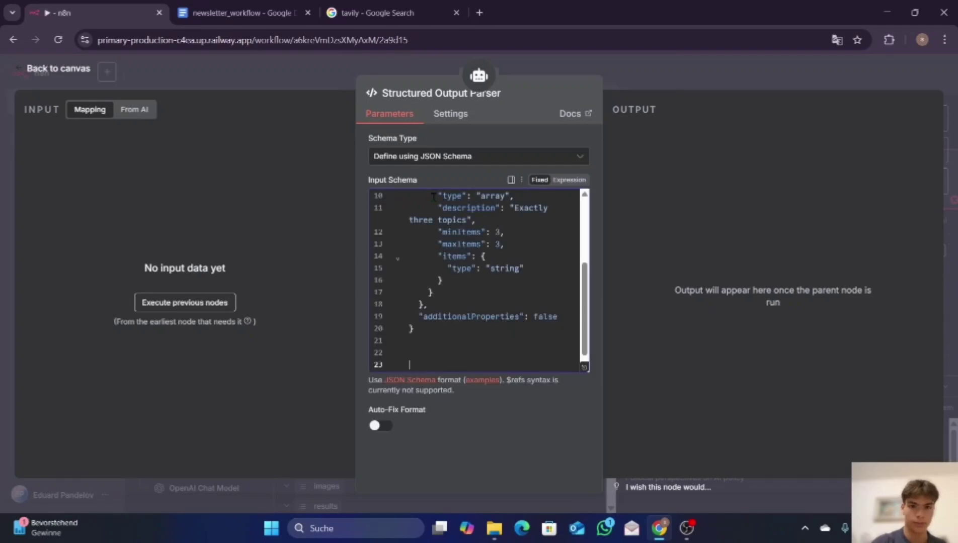
scroll(472, 290, "up", 5)
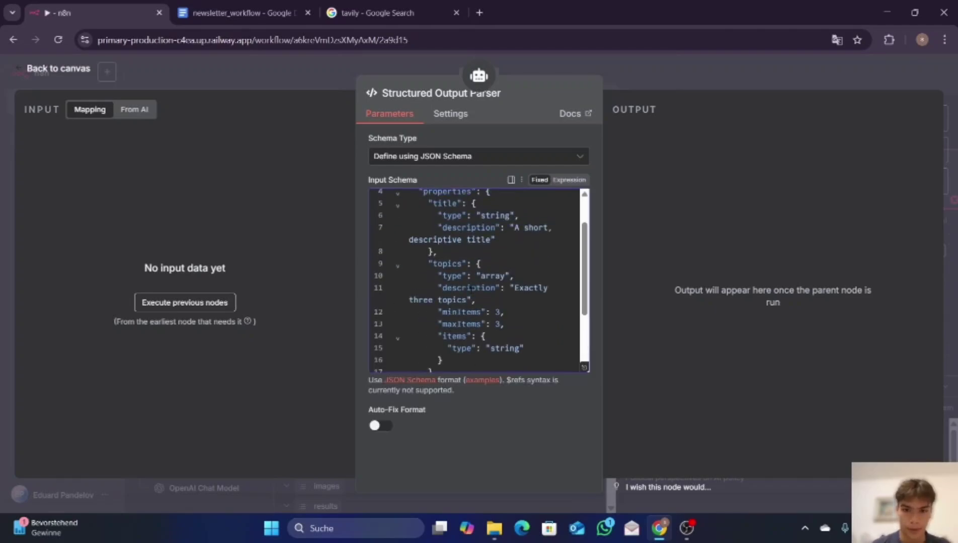
left_click(636, 67)
Open the new AI Agent's prompt for editing and copy the Section Writer Agent's user message from the newsletter_workflow document in Google Docs
scroll(778, 204, "right", 5)
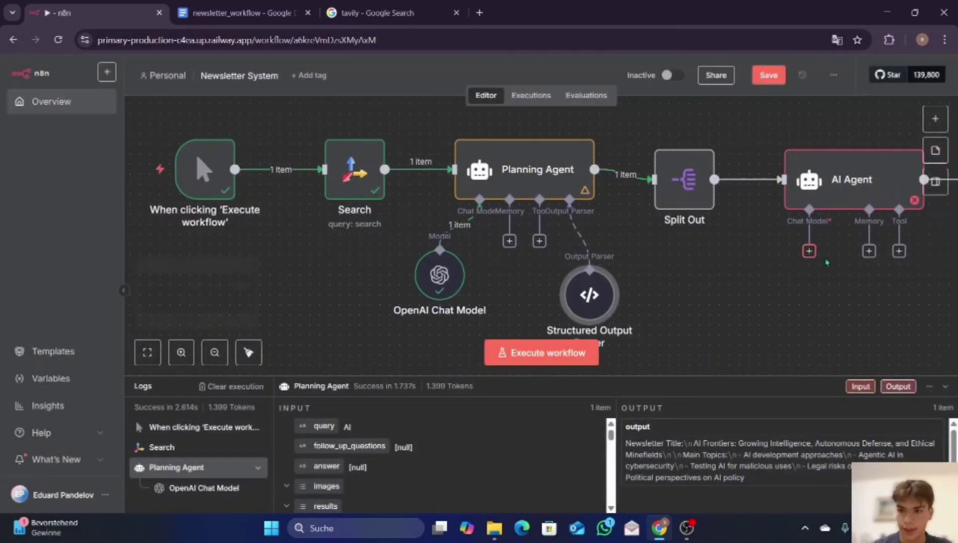
double_click(778, 203)
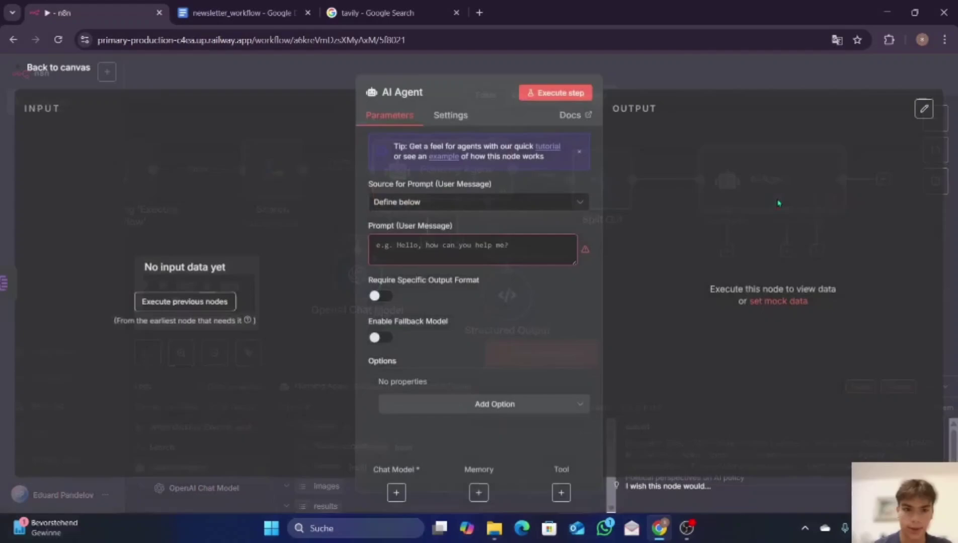
left_click(513, 250)
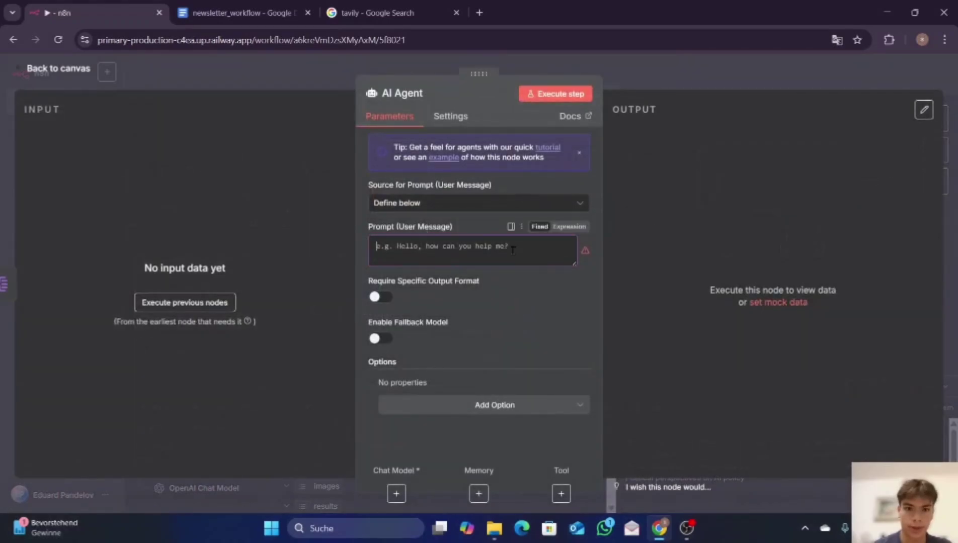
left_click(268, 9)
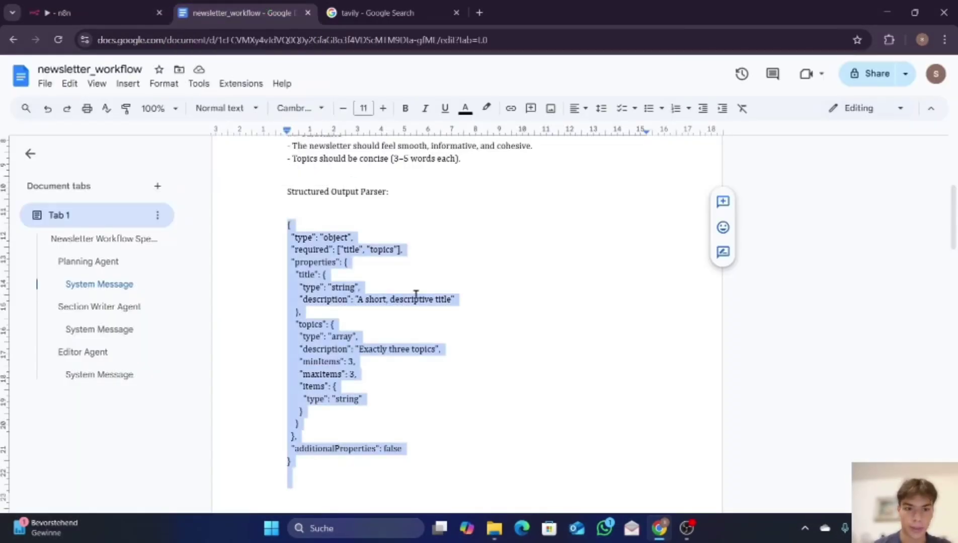
scroll(415, 294, "down", 3)
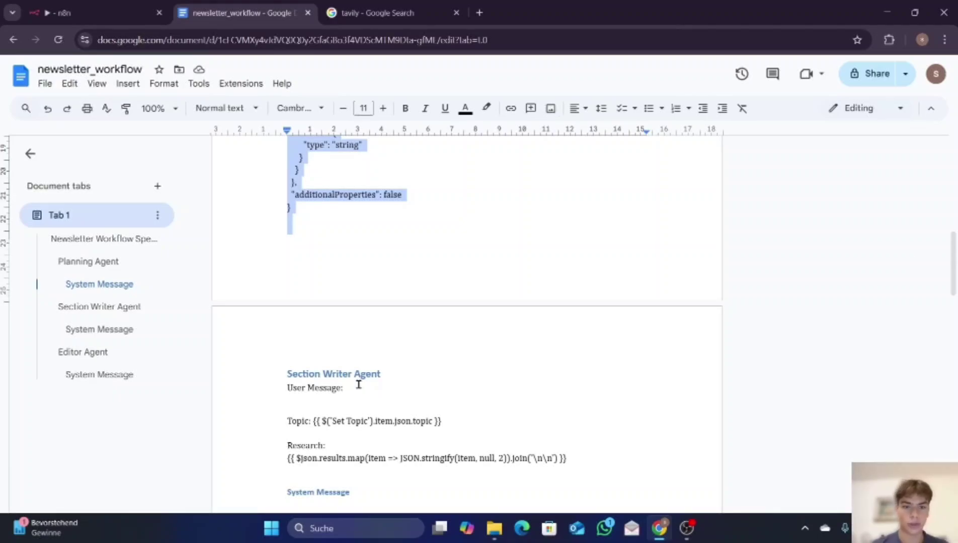
scroll(358, 385, "down", 2)
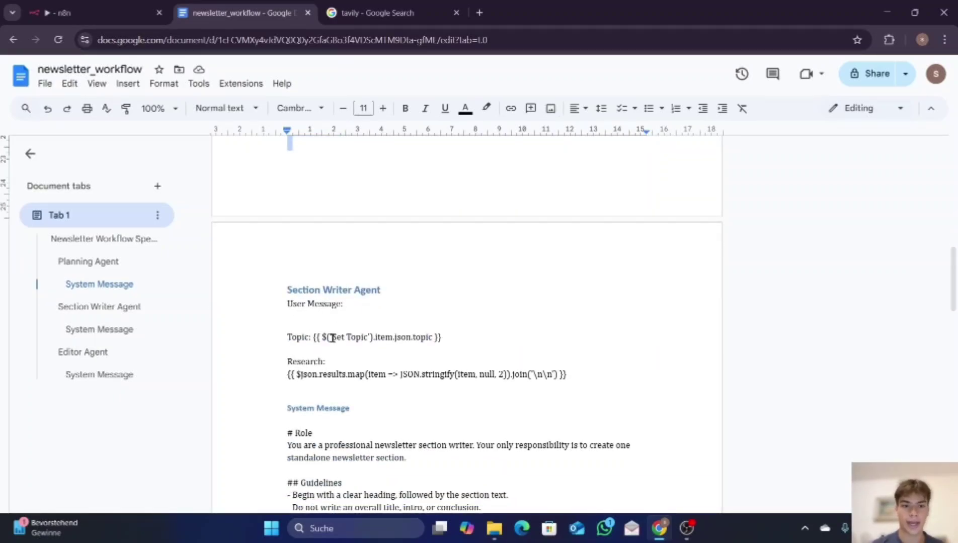
left_click_drag(275, 337, 593, 376)
key("ctrl+c")
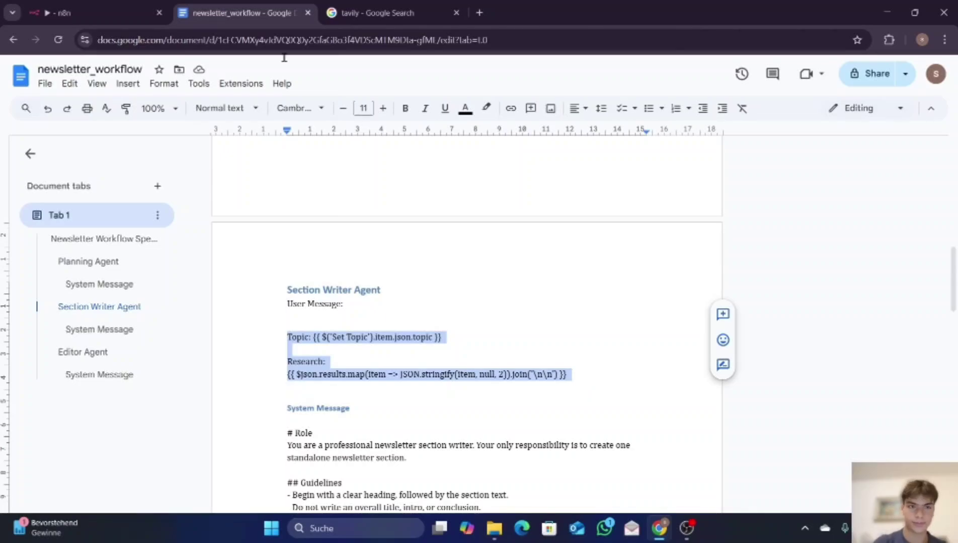
Back in n8n, paste the user message into the AI Agent's prompt and delete its Topic line, keeping the Research expression
left_click(76, 12)
left_click(467, 247)
key("ctrl+v")
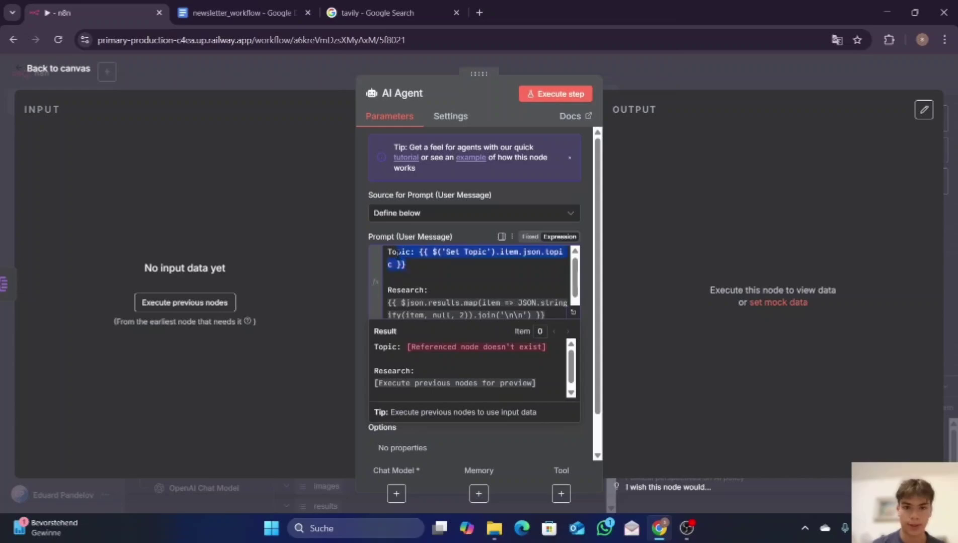
double_click(400, 265)
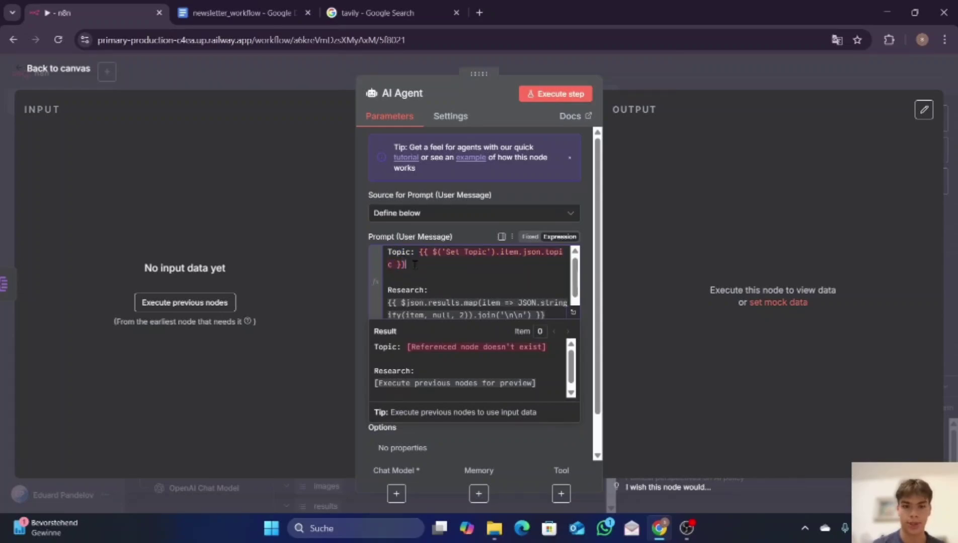
left_click_drag(406, 265, 388, 252)
key("BackSpace")
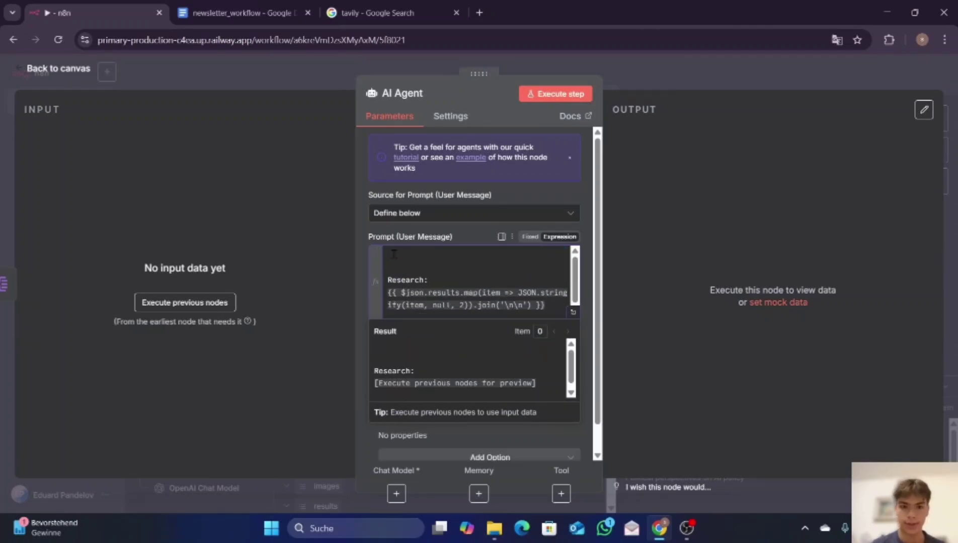
left_click(229, 11)
left_click(132, 6)
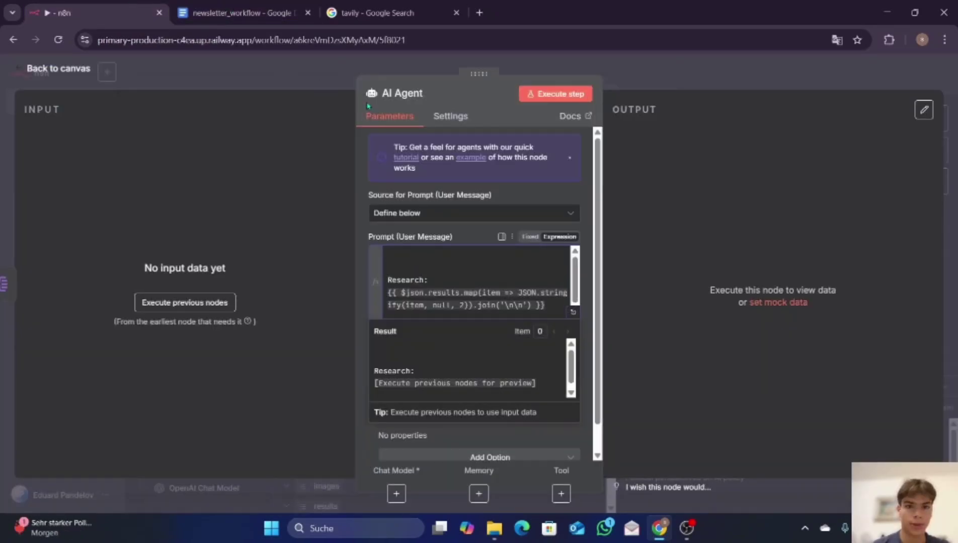
Rename the AI Agent node as Section Writer Agent
type("Se")
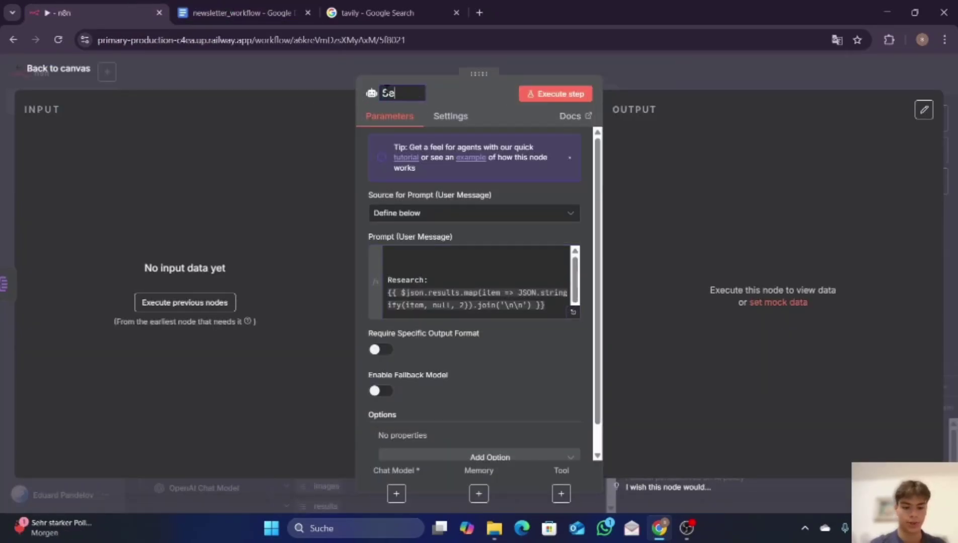
type("ction ")
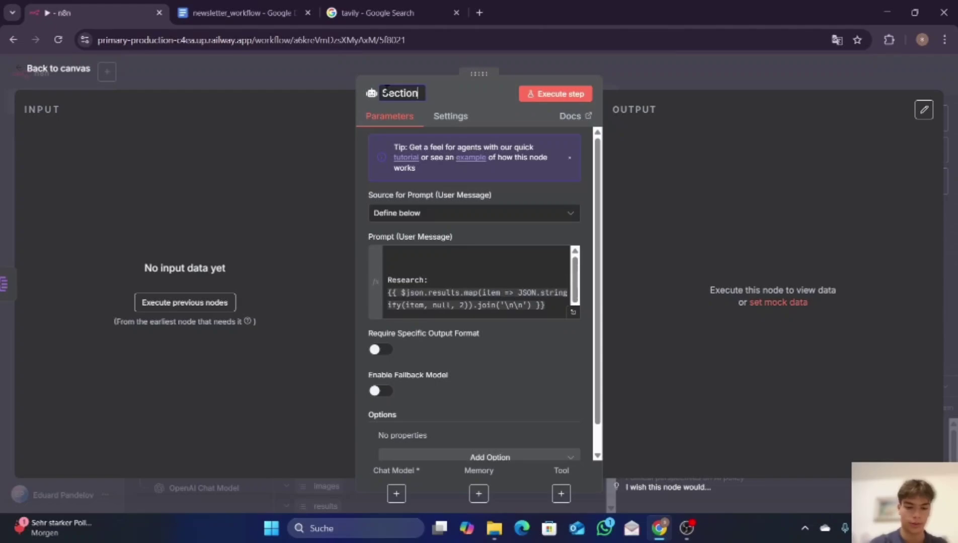
type("Writer")
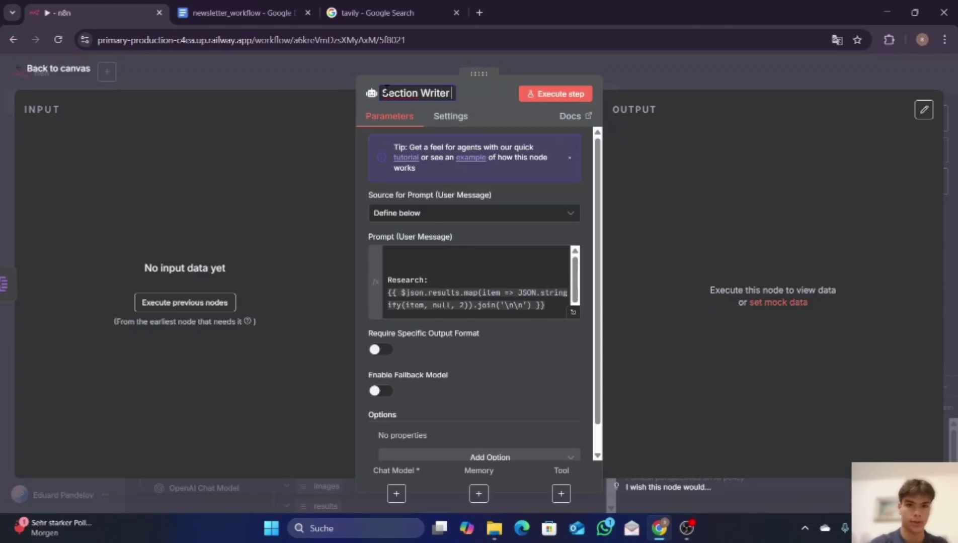
type(" Agent")
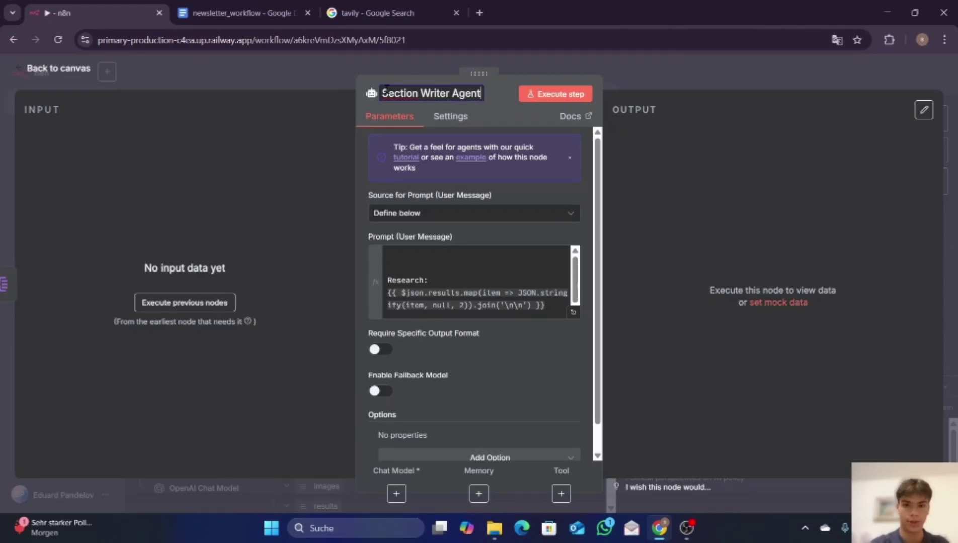
Add the System Message option to the Section Writer Agent
scroll(453, 393, "down", 1)
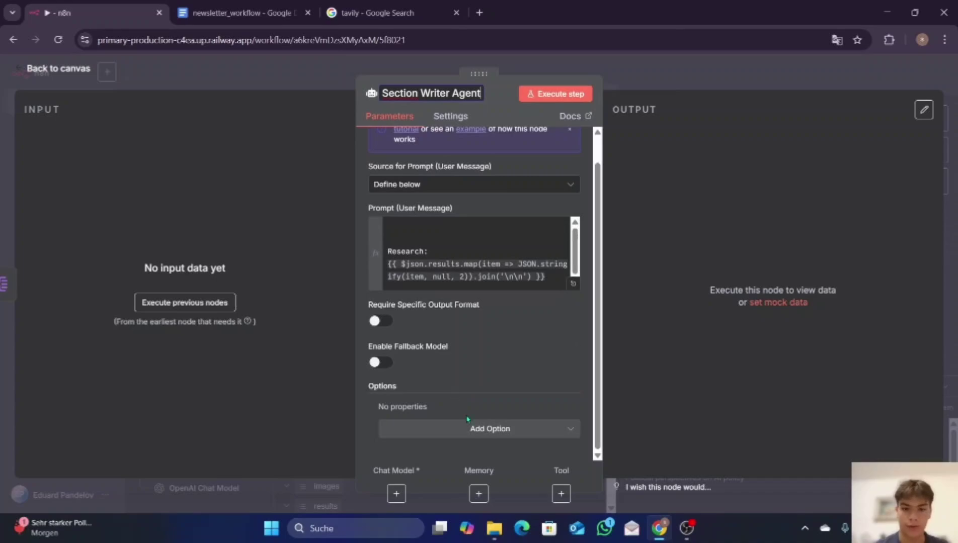
scroll(483, 437, "up", 1)
scroll(468, 437, "down", 1)
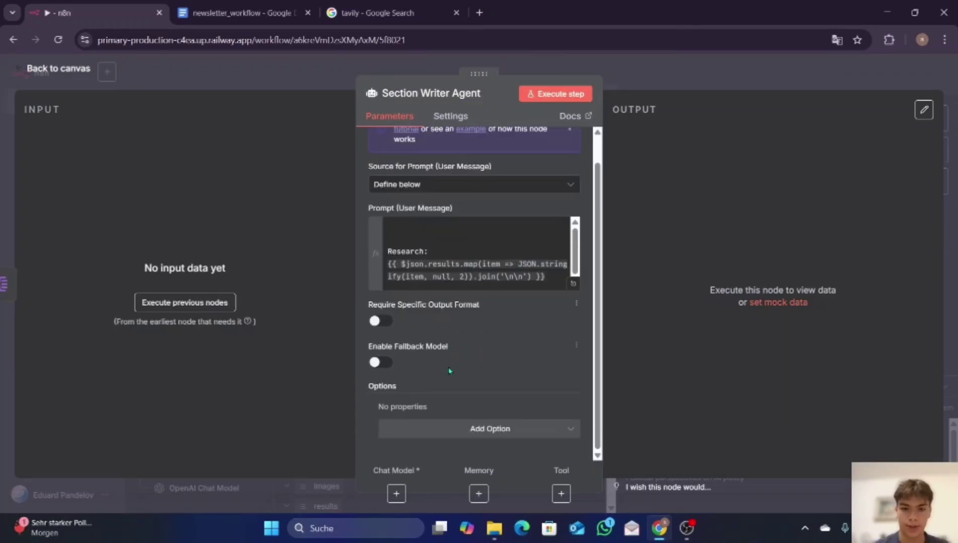
left_click(455, 439)
left_click(460, 291)
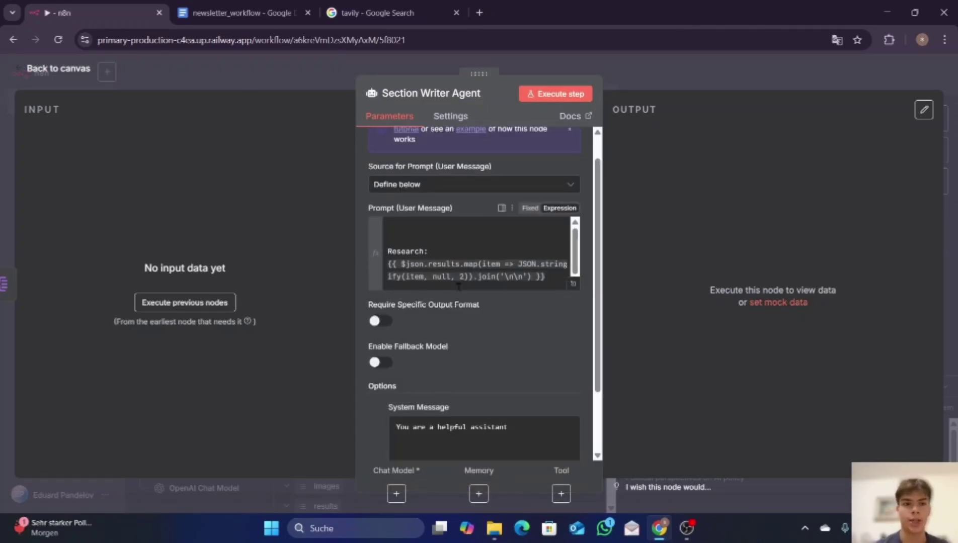
Switch to the newsletter_workflow document in Google Docs and copy the Section Writer Agent's system message, undoing any accidental overwrite of its text
left_click(241, 6)
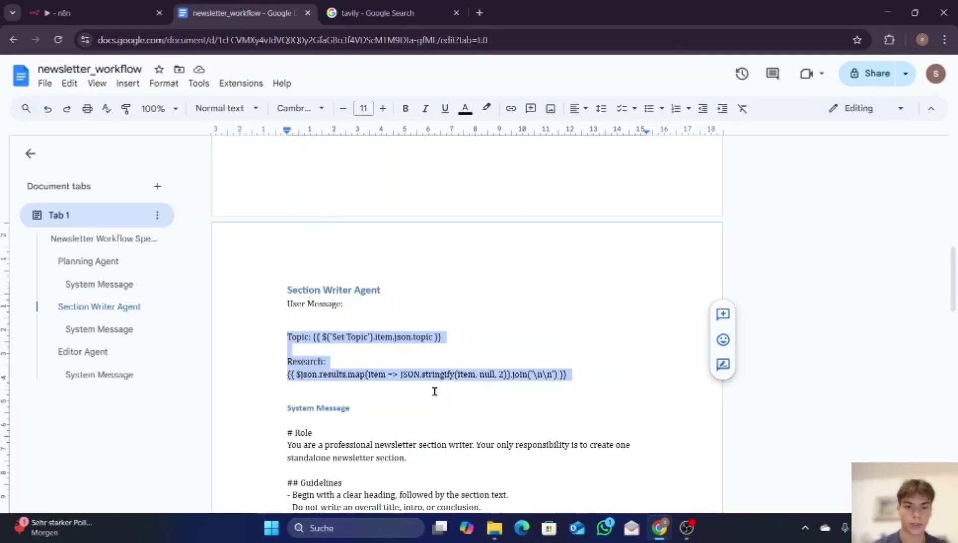
scroll(434, 391, "down", 3)
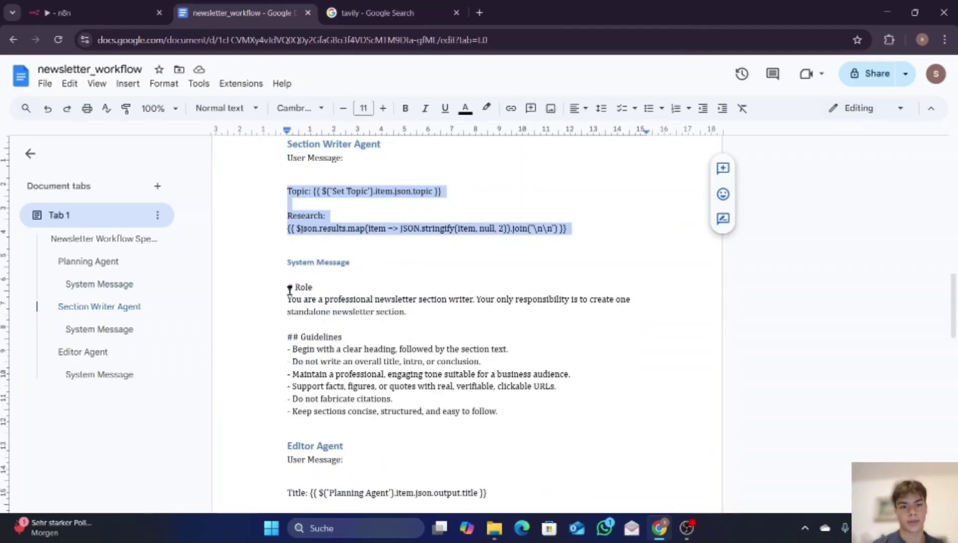
left_click_drag(289, 290, 508, 421)
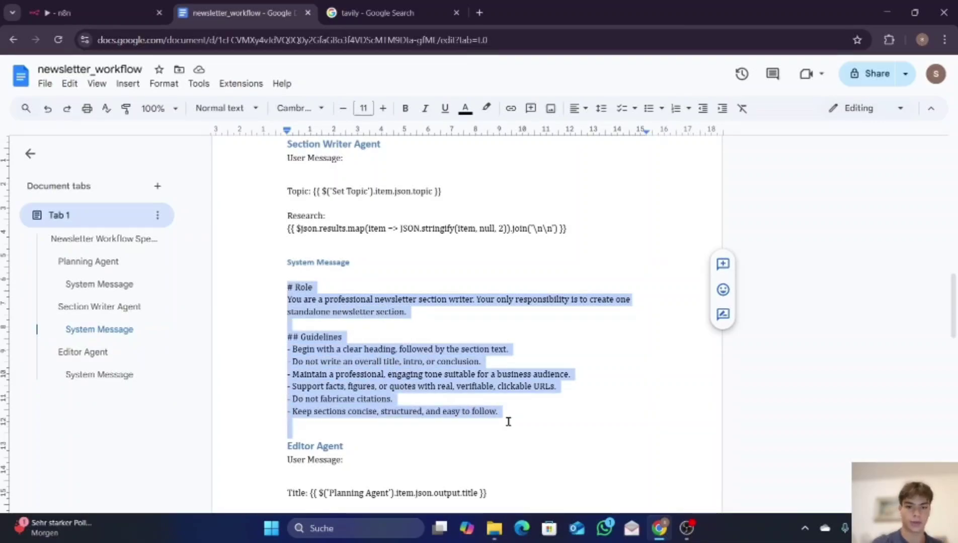
type("Topic: {{ $('Set Topic').item.json.topic }}  Research: {{ $json.results.map(item => JSON.stringify(item, null, 2)).join('\\n\\n') }}")
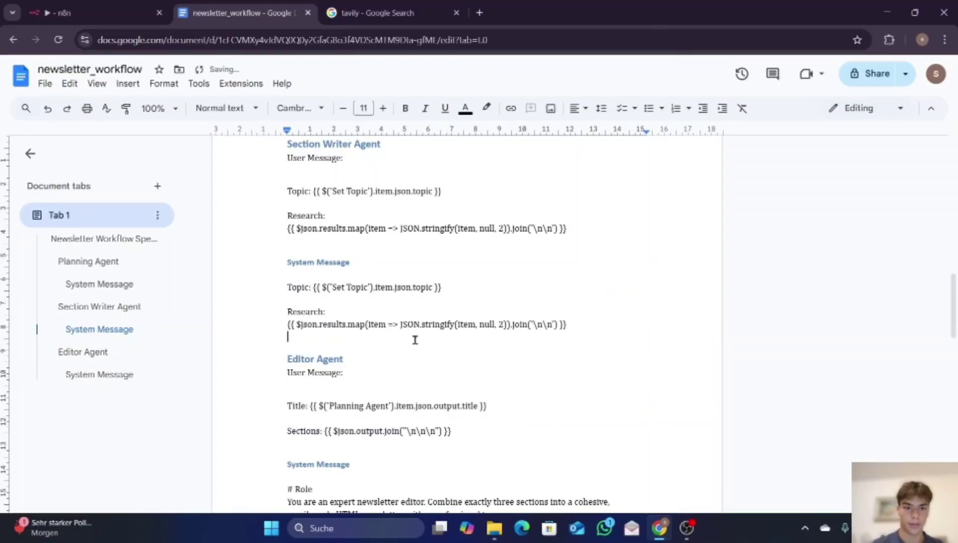
left_click(47, 109)
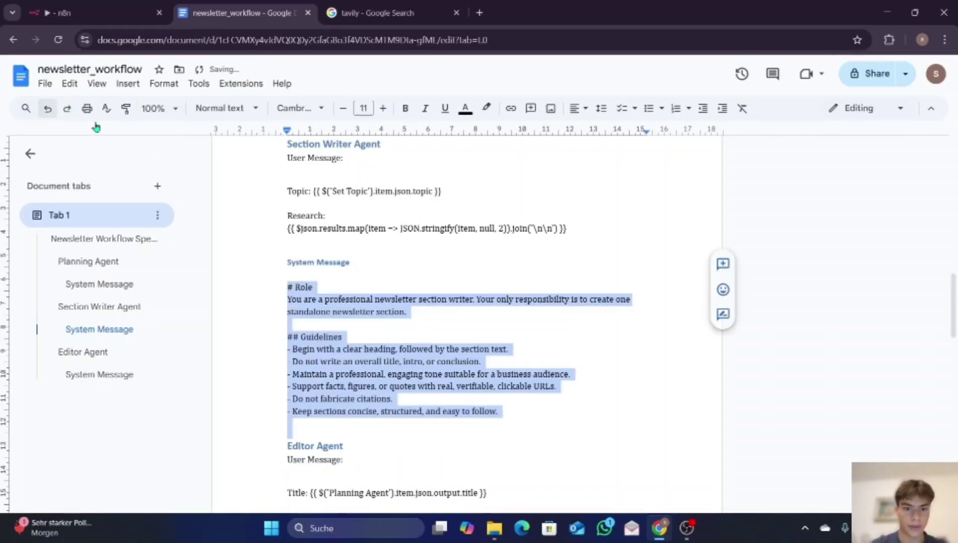
left_click(393, 332)
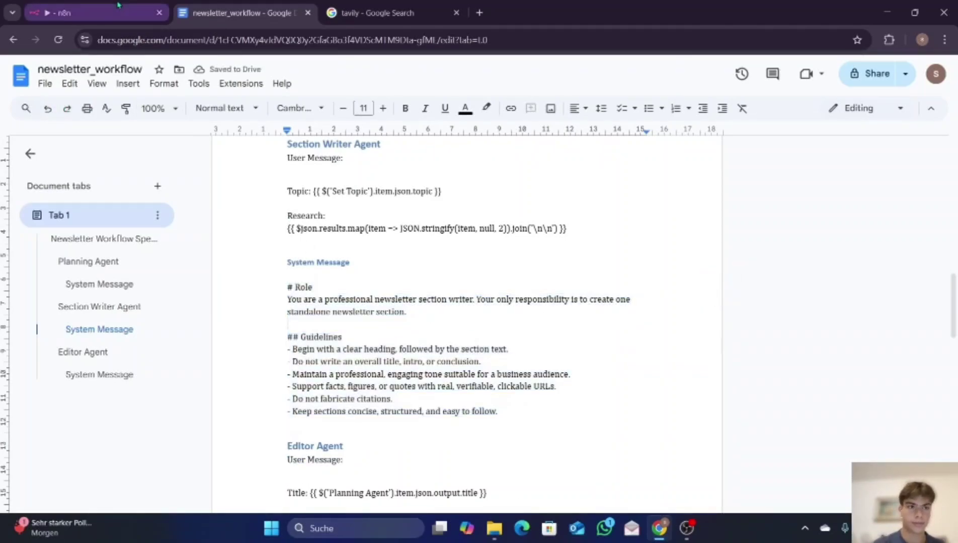
Back in n8n, replace the Section Writer Agent's default system message with the copied Role and Guidelines text and return to the canvas
left_click(118, 12)
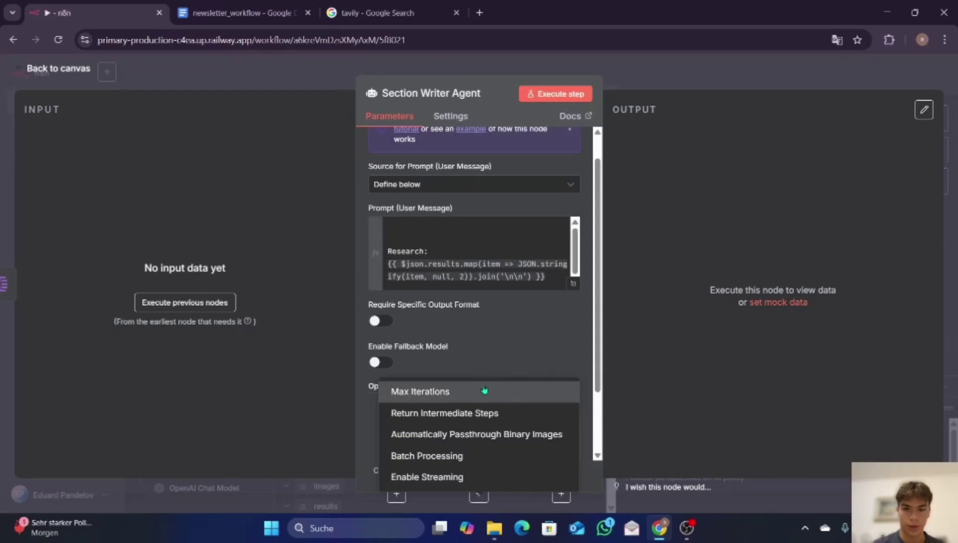
scroll(536, 309, "down", 1)
scroll(537, 309, "down", 2)
left_click(427, 413)
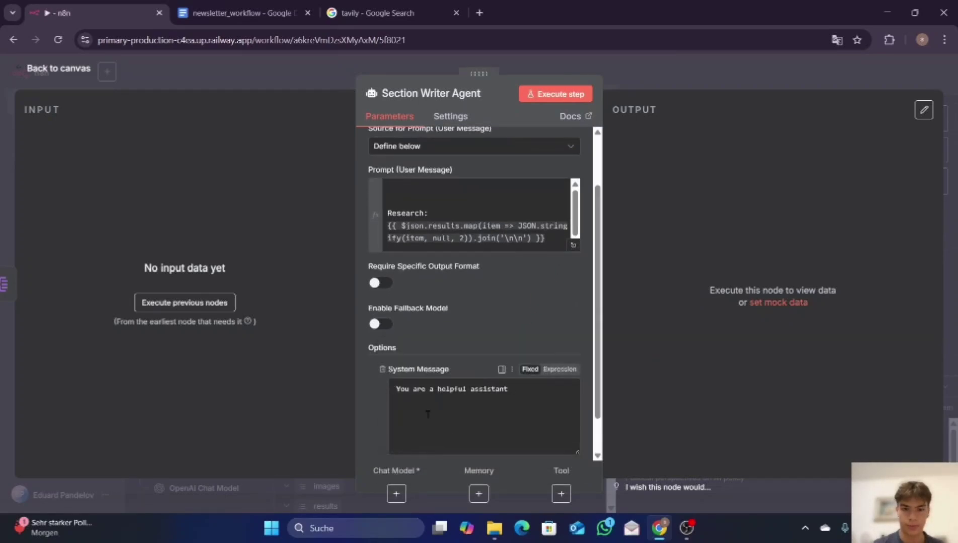
left_click_drag(550, 386, 375, 386)
key("BackSpace")
key("ctrl+v")
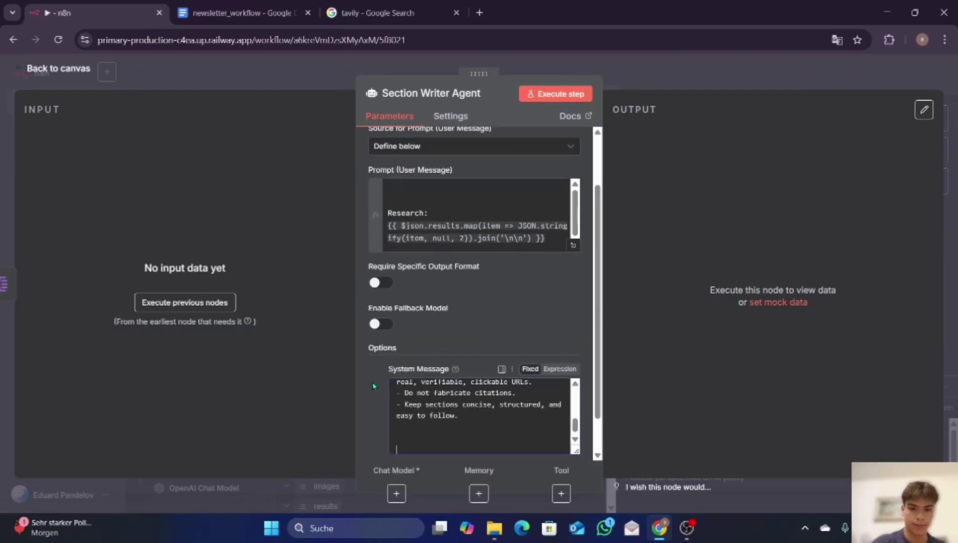
left_click(687, 65)
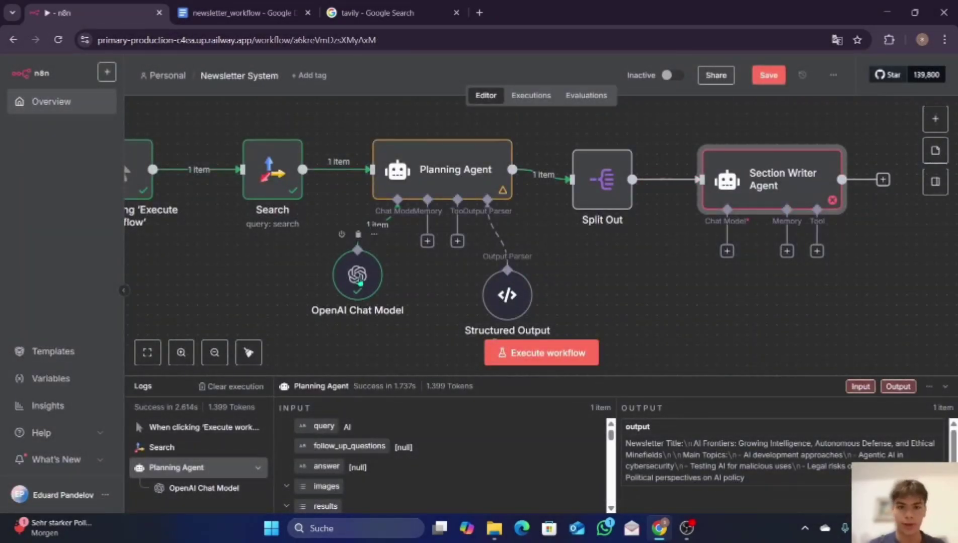
Move the OpenAI Chat Model beside the Structured Output Parser and connect it to the Section Writer Agent's Chat Model input as well
left_click_drag(359, 271, 648, 304)
scroll(648, 303, "down", 2)
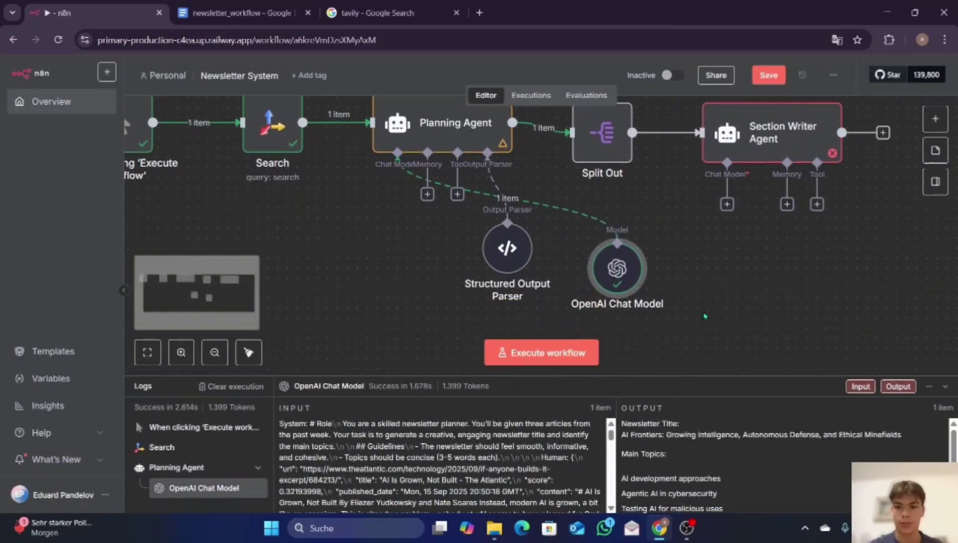
scroll(654, 271, "up", 1)
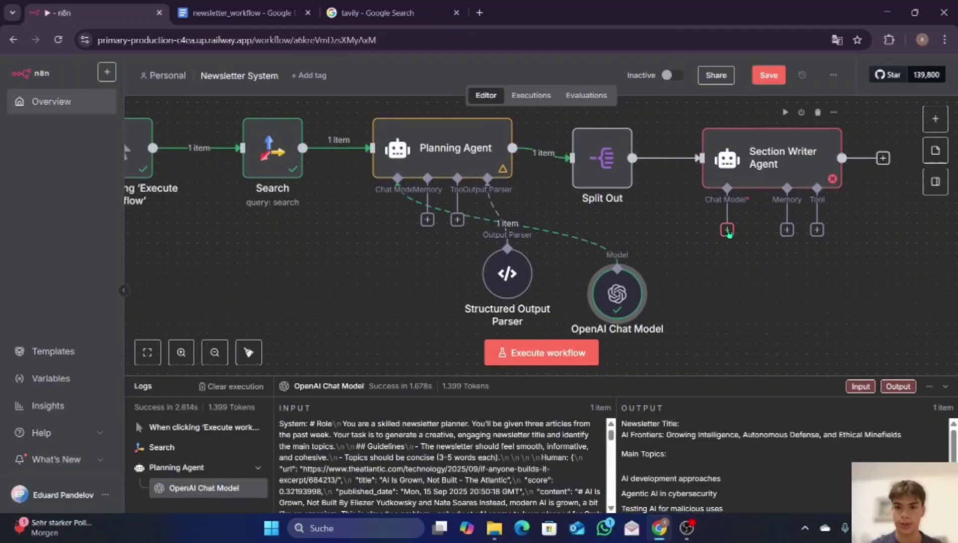
left_click_drag(728, 231, 621, 274)
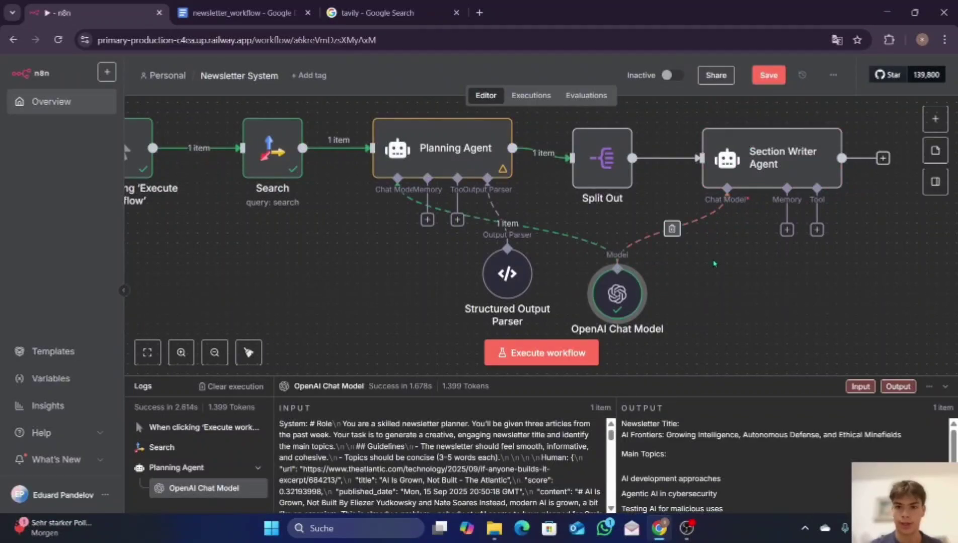
scroll(704, 301, "right", 2)
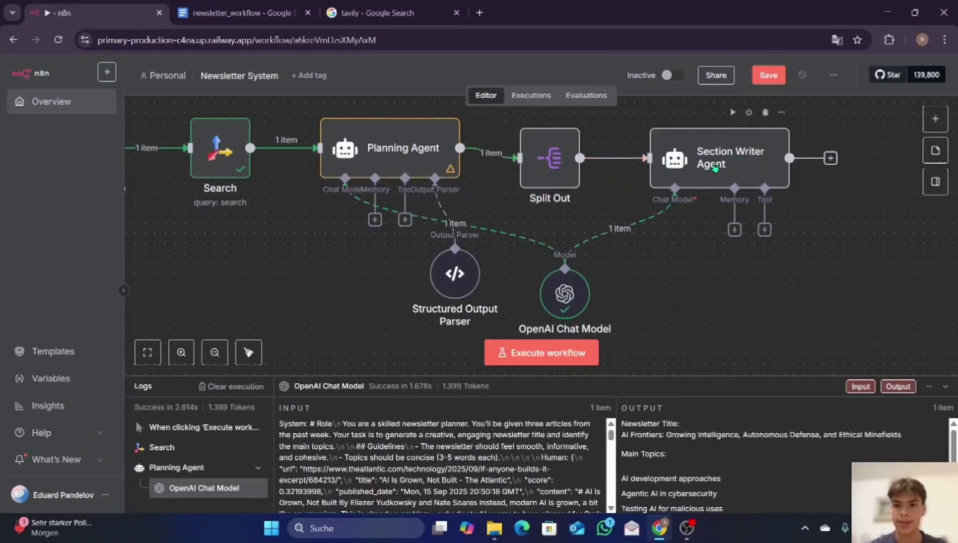
Review the Section Writer Agent's prompt and the role and guidelines in its system message, and return to the canvas
double_click(715, 169)
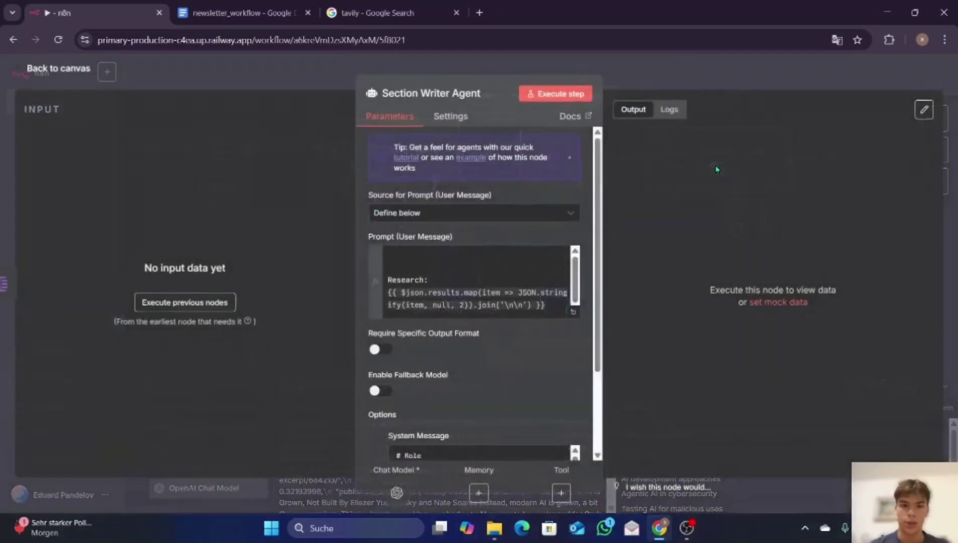
left_click(633, 76)
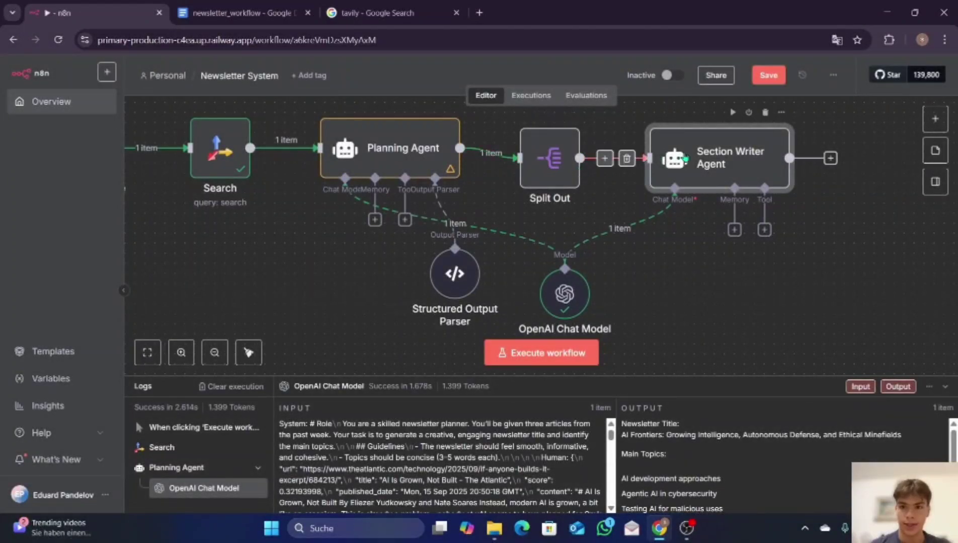
double_click(685, 160)
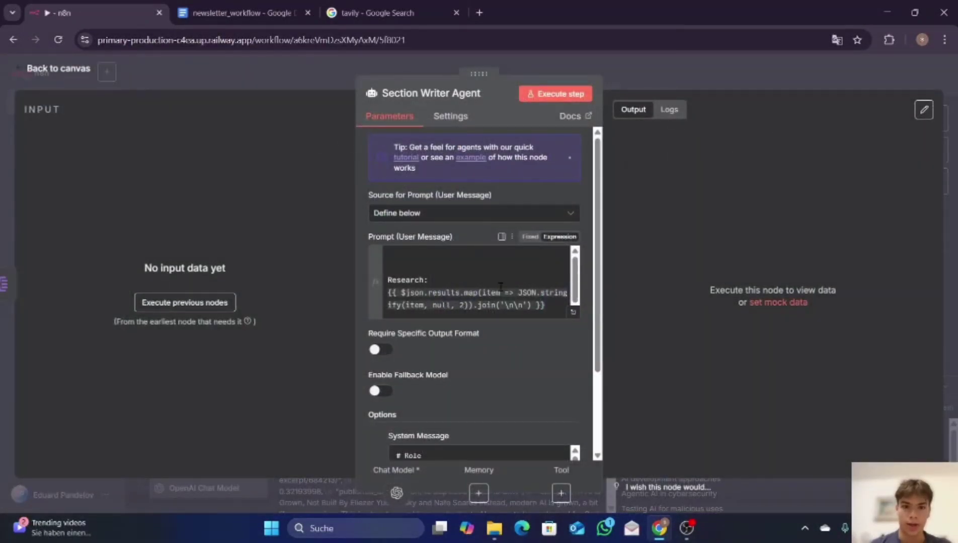
scroll(474, 307, "down", 1)
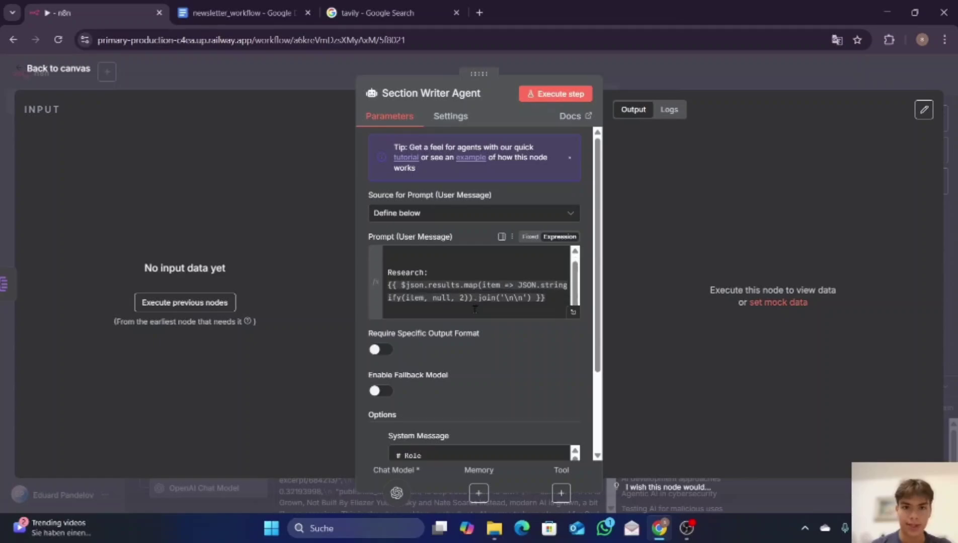
scroll(477, 394, "down", 2)
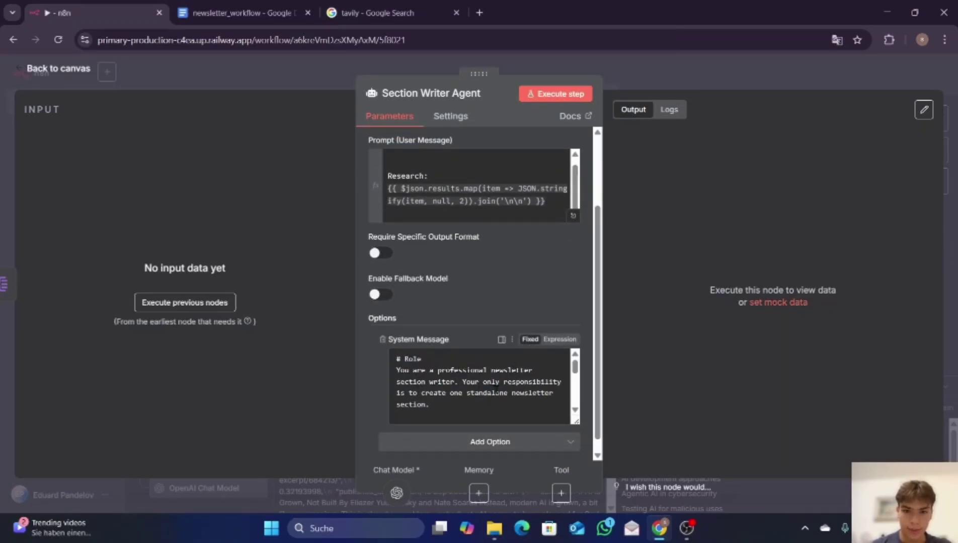
scroll(473, 411, "down", 3)
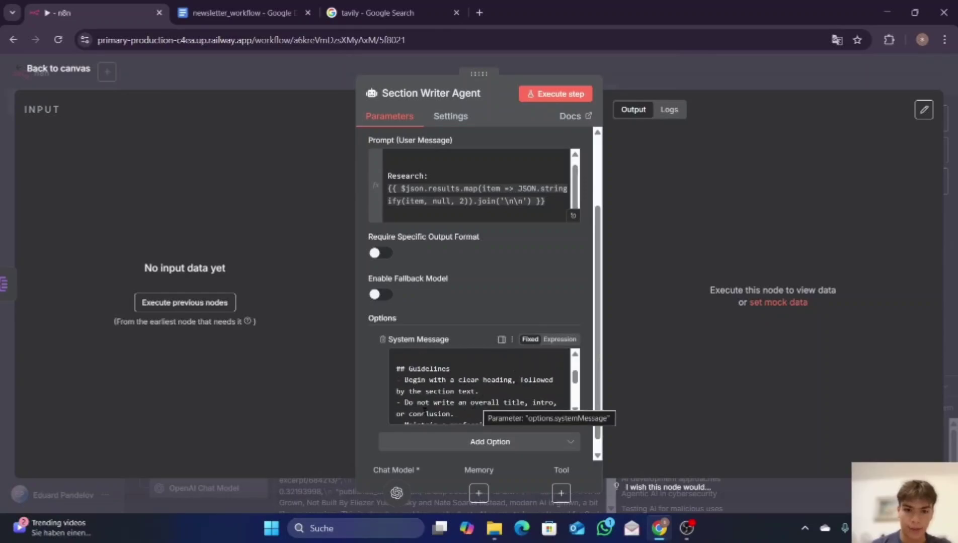
scroll(473, 395, "down", 1)
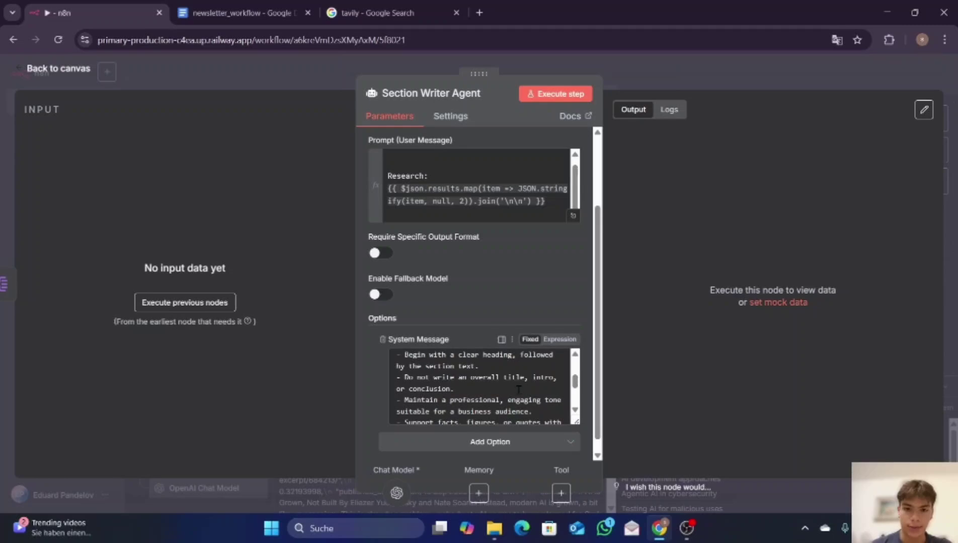
scroll(518, 390, "down", 1)
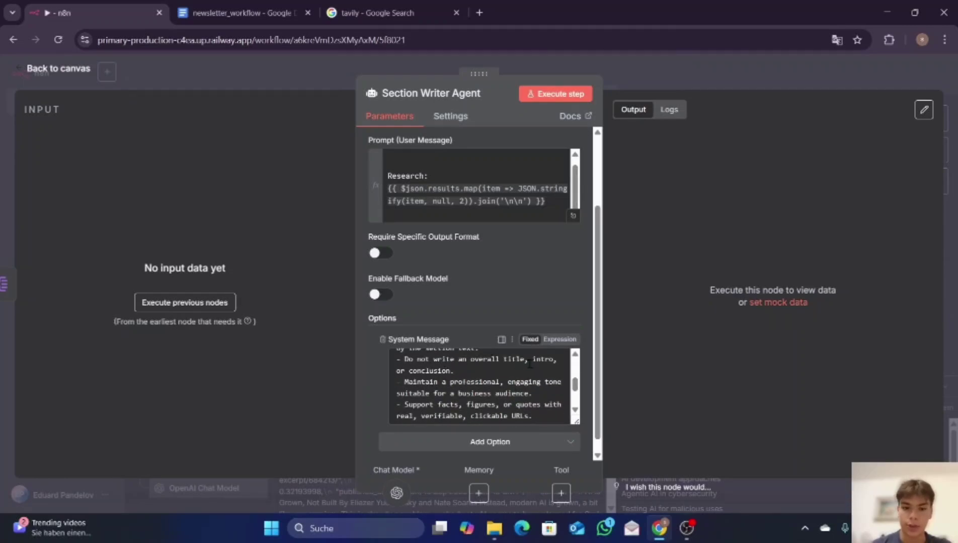
scroll(442, 391, "down", 1)
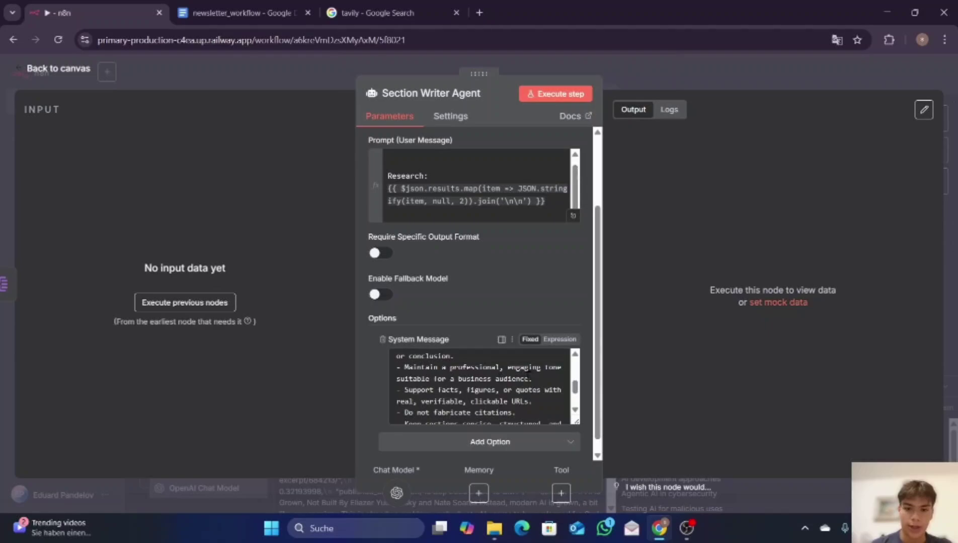
scroll(442, 390, "down", 1)
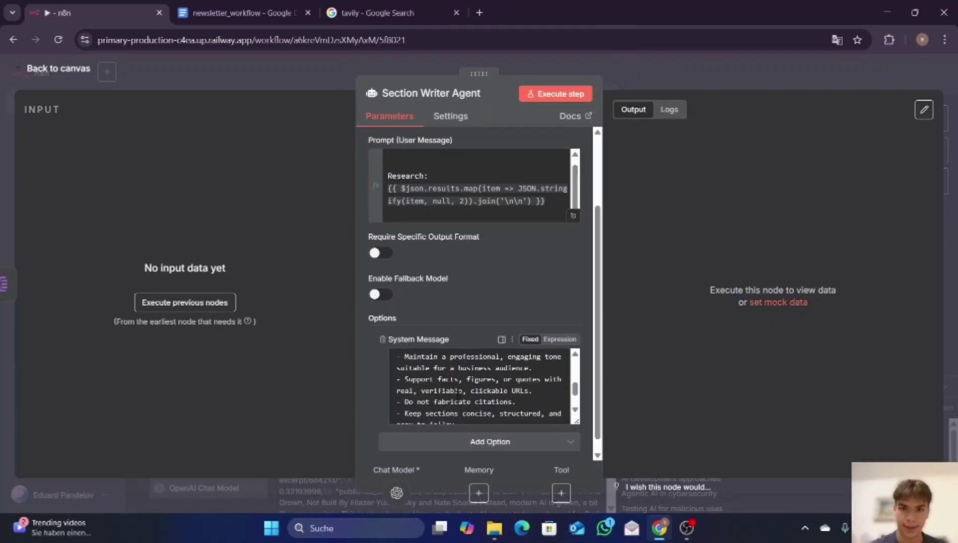
left_click(730, 83)
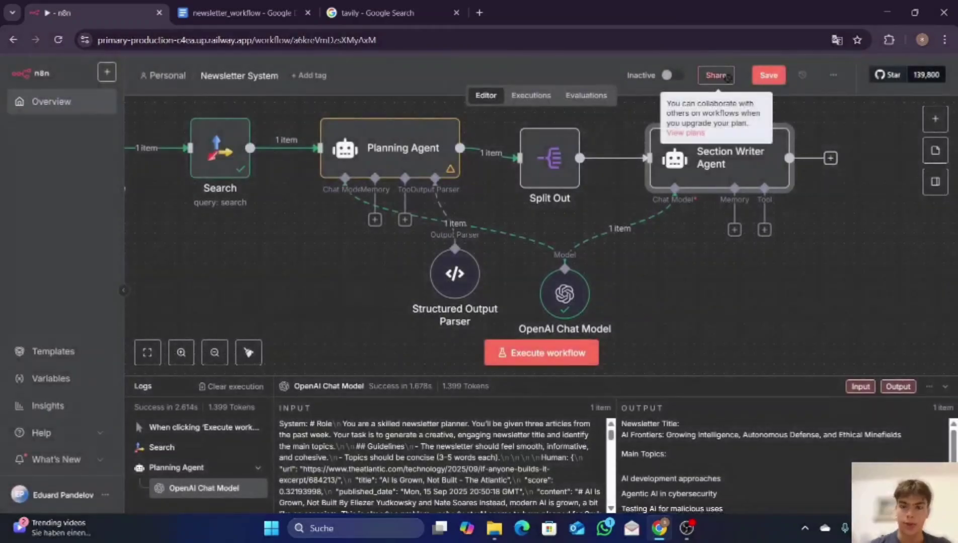
Add an Aggregate node after the Section Writer Agent and return to the canvas
scroll(785, 260, "right", 2)
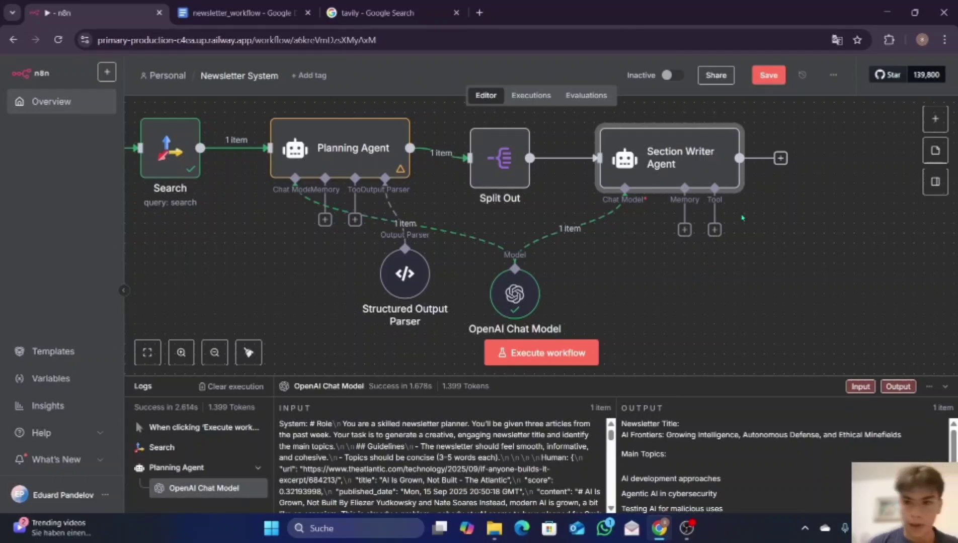
left_click(780, 158)
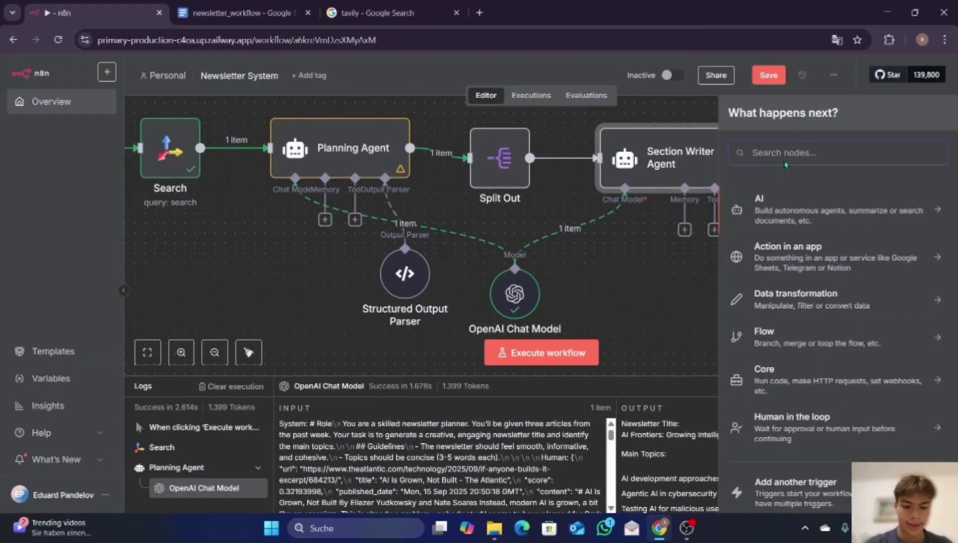
type("aggr")
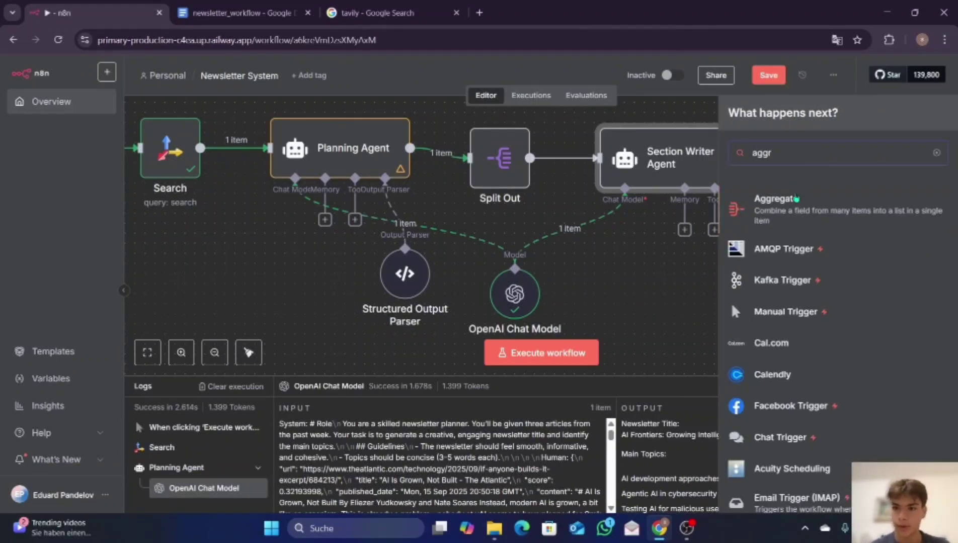
left_click(796, 199)
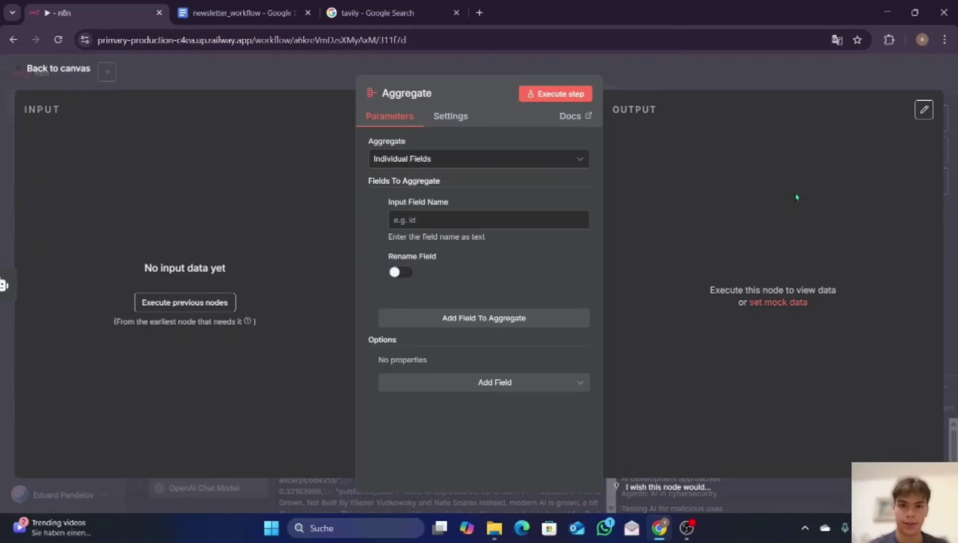
left_click(793, 88)
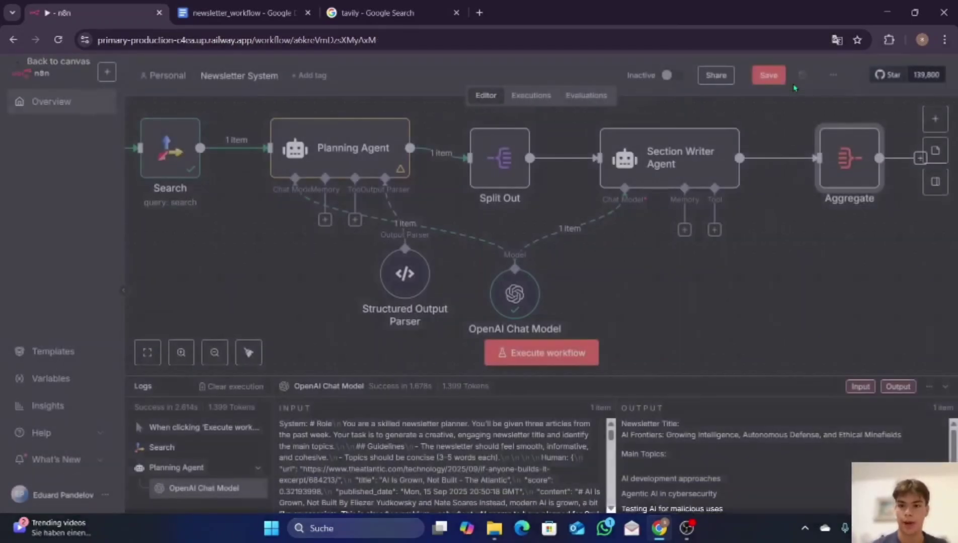
double_click(877, 188)
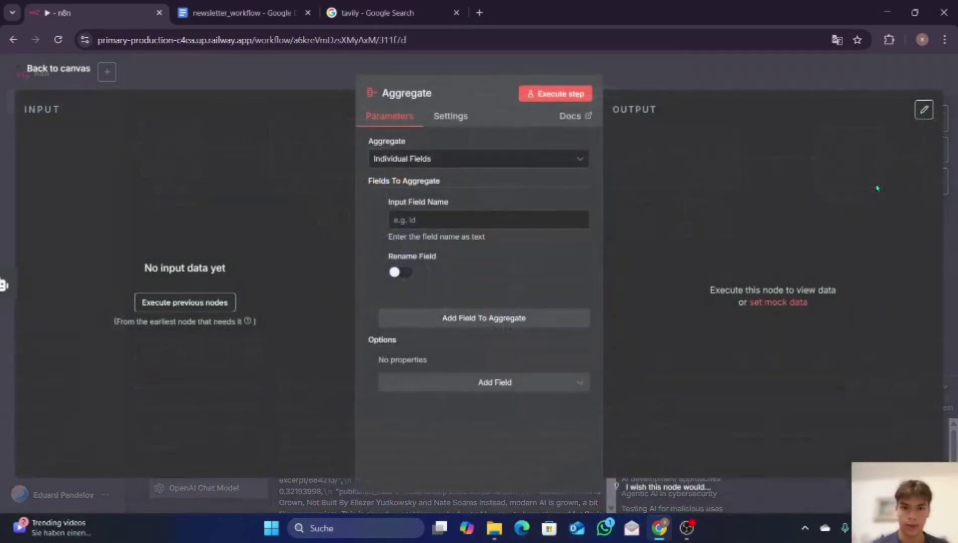
left_click(796, 75)
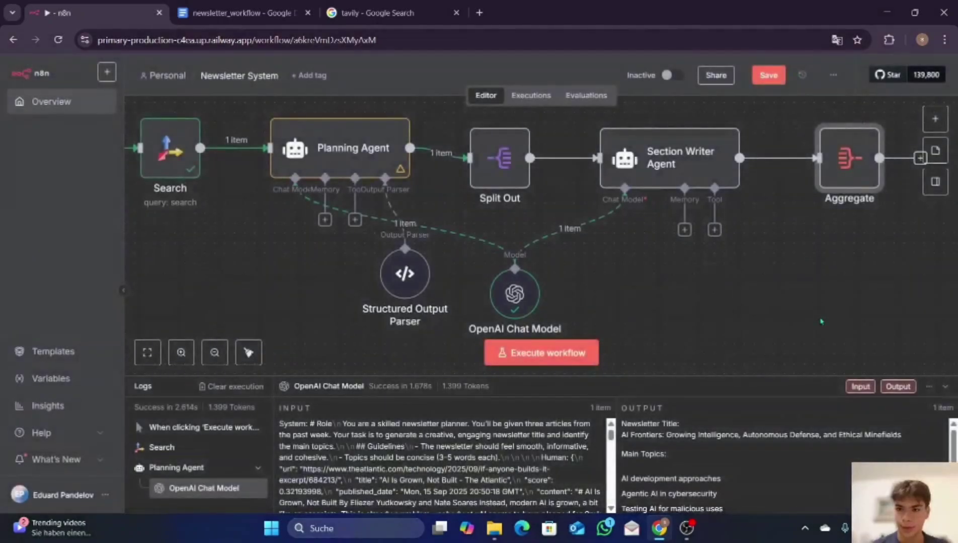
Execute the nodes before Aggregate, map the Section Writer Agent's output as its input field name, and return to the canvas
scroll(754, 175, "right", 3)
double_click(754, 175)
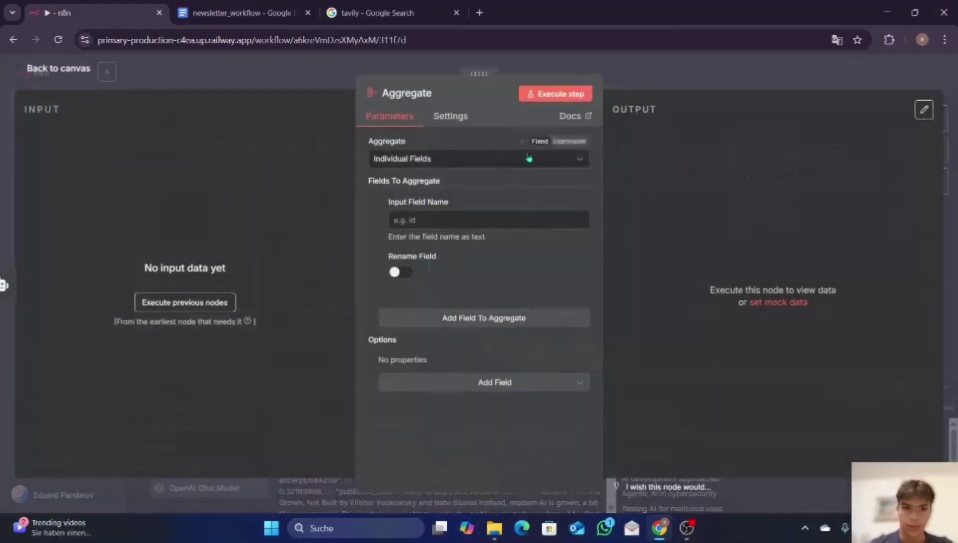
left_click(187, 302)
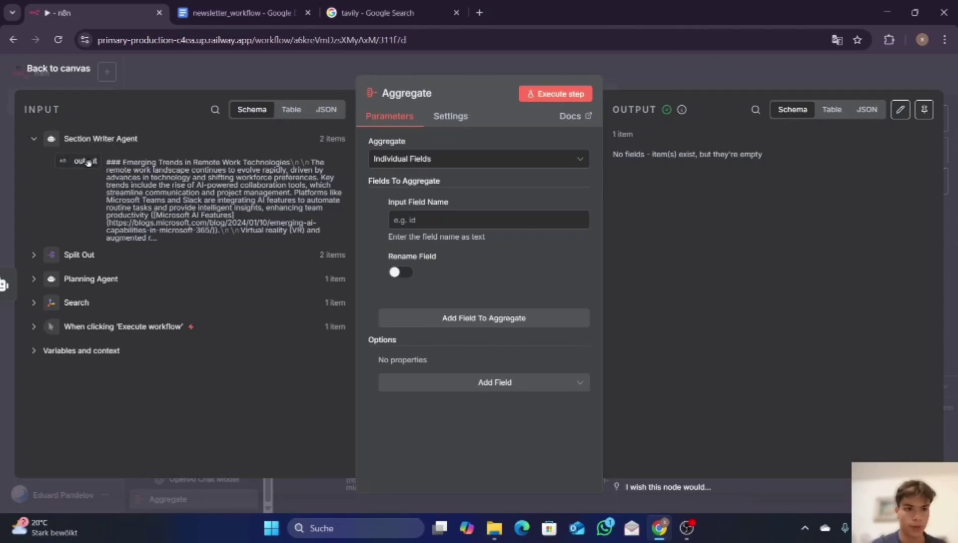
left_click_drag(85, 161, 421, 222)
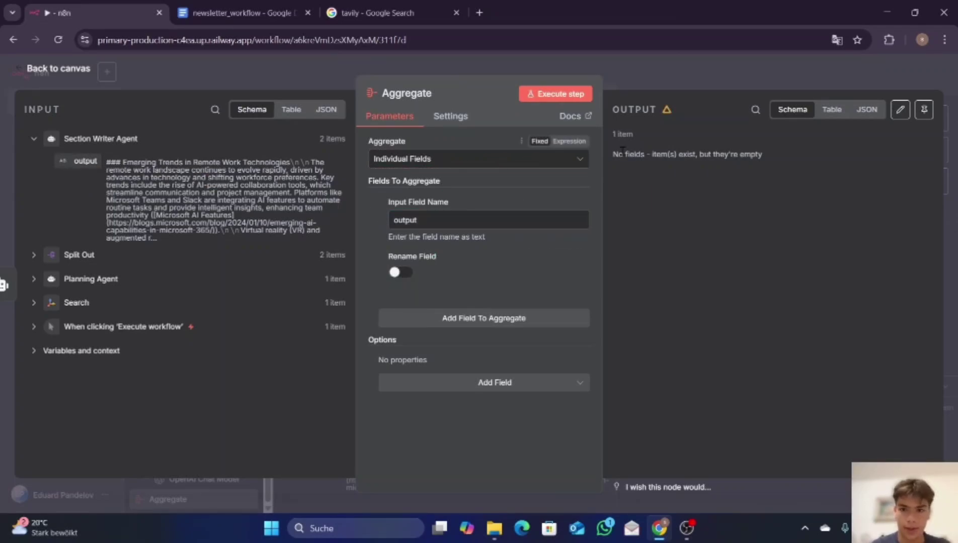
left_click(716, 70)
Add an AI Agent node after Aggregate and set its prompt source to Define below
scroll(770, 162, "right", 3)
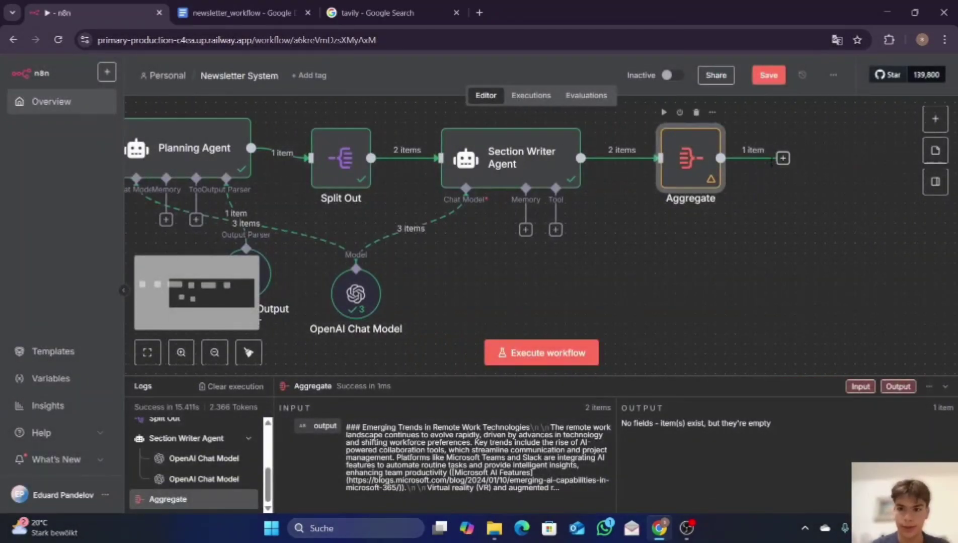
left_click(783, 157)
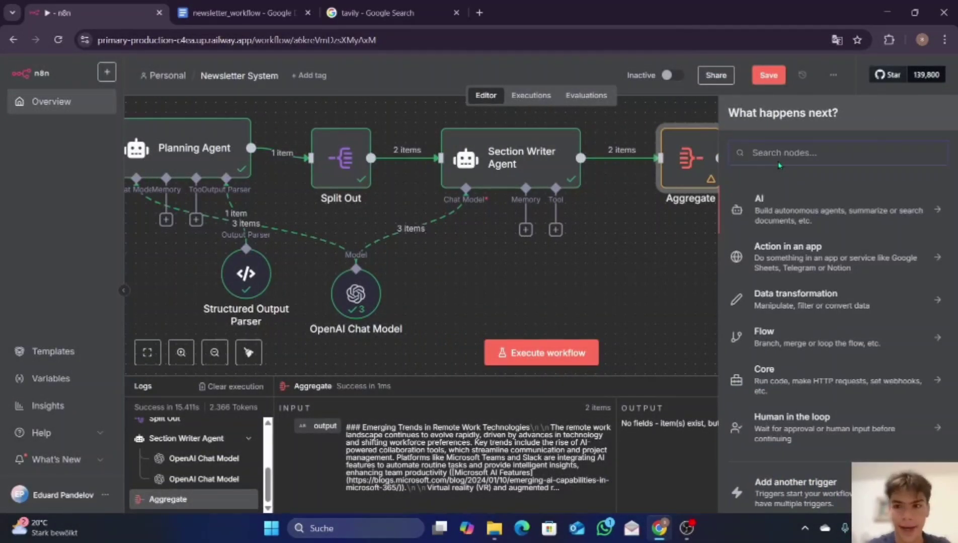
type("a")
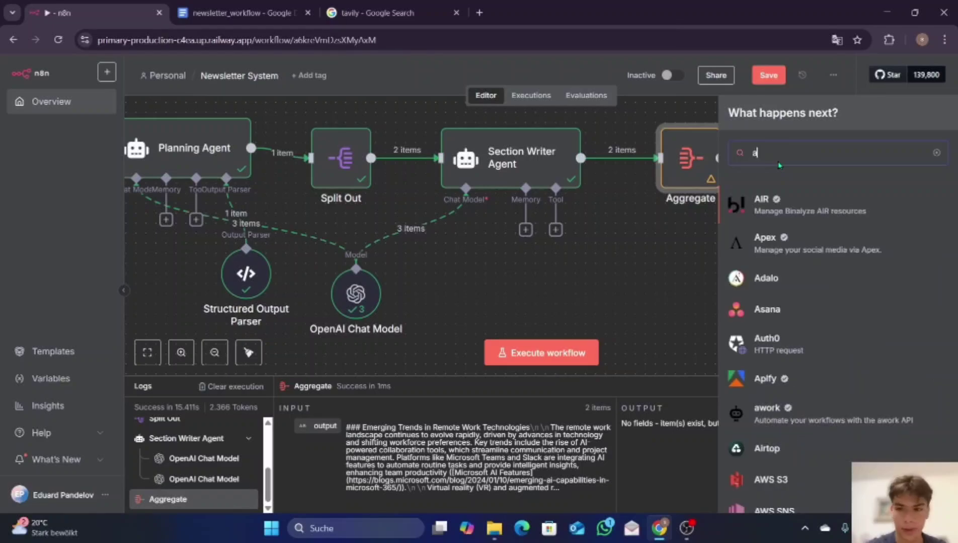
type("i agen")
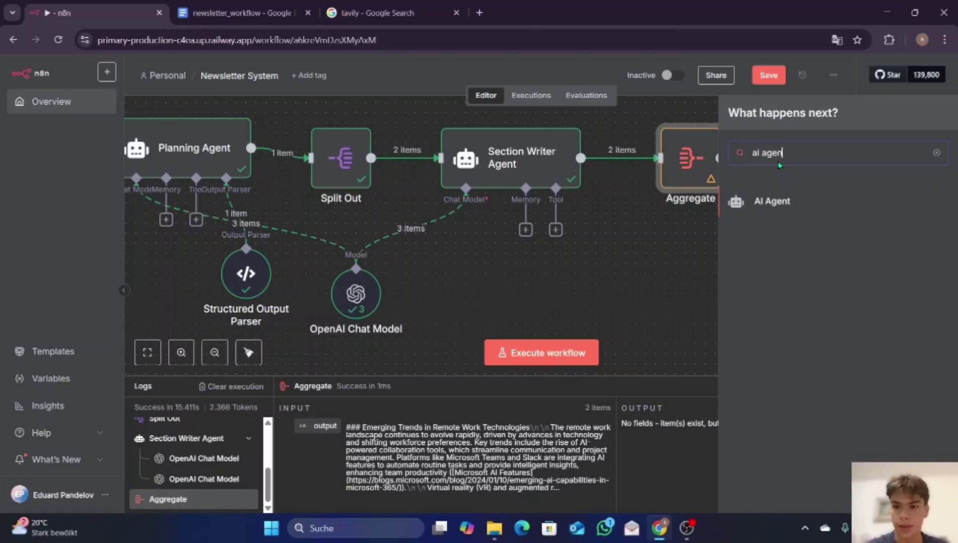
left_click(790, 209)
left_click(507, 205)
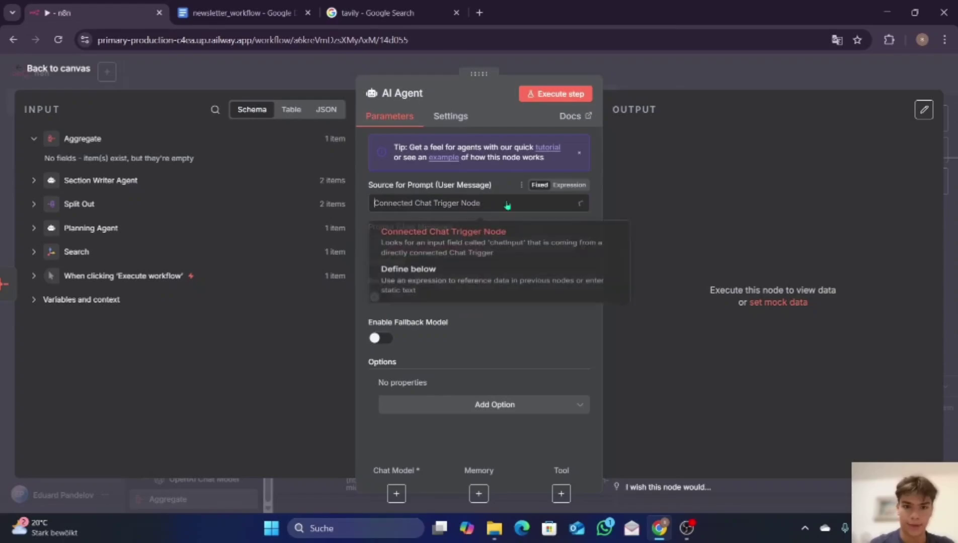
left_click(493, 276)
Switch to the newsletter_workflow document in Google Docs and copy the Sections line of the Editor Agent's user message
left_click(279, 6)
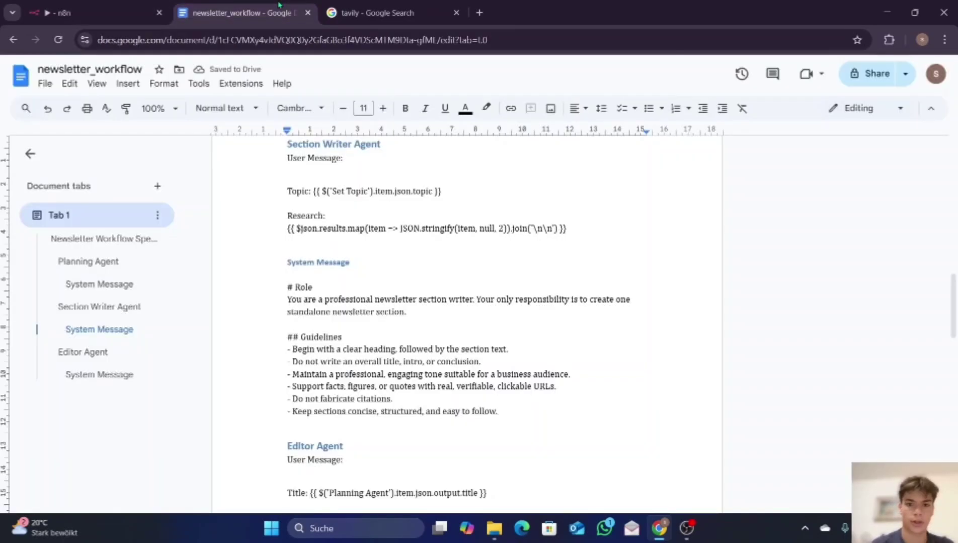
scroll(417, 255, "down", 2)
left_click(358, 255)
scroll(418, 256, "down", 2)
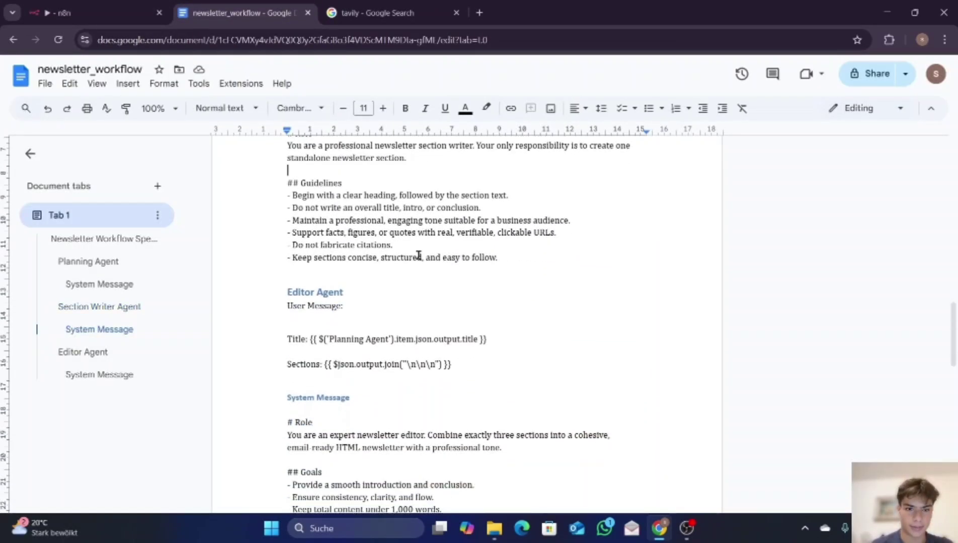
scroll(418, 255, "down", 1)
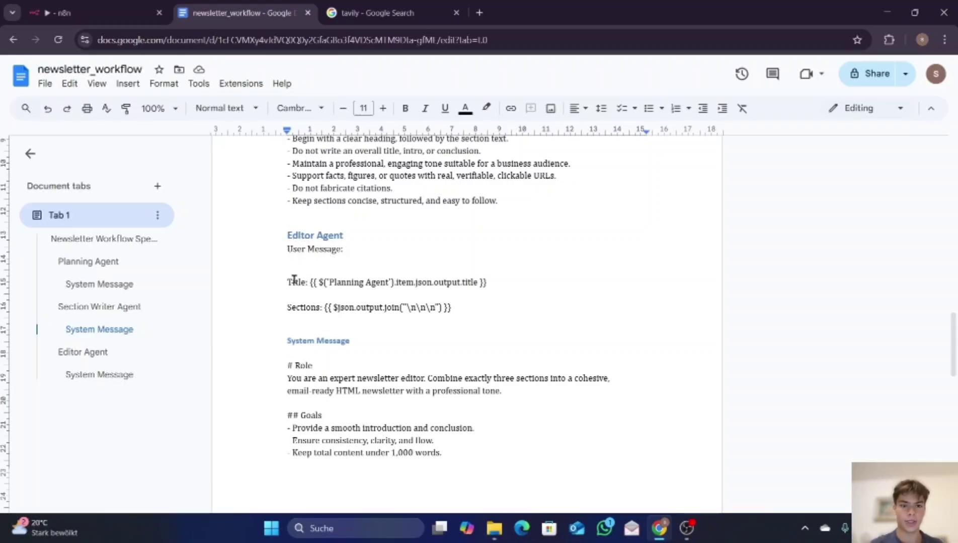
left_click_drag(286, 307, 453, 312)
key("ctrl+c")
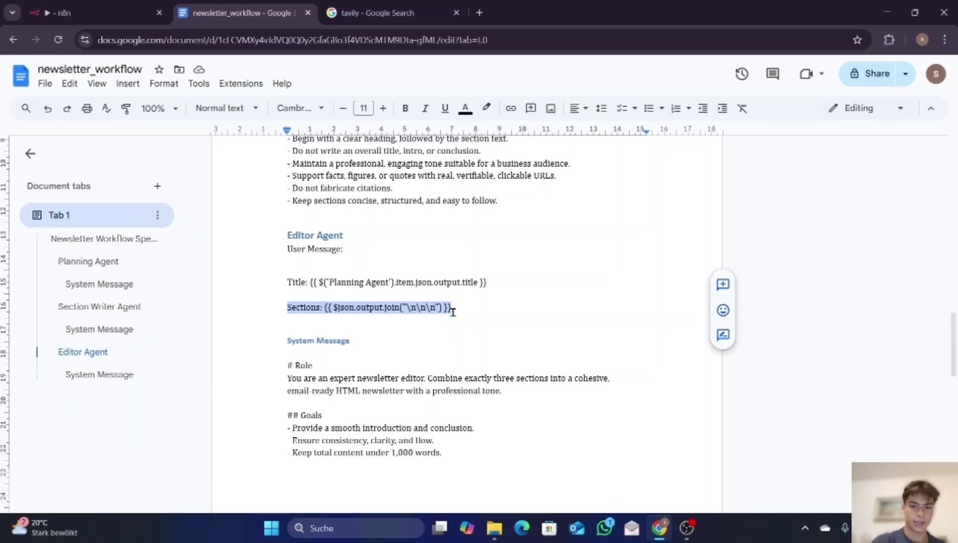
Back in n8n, paste the Sections expression into the new AI Agent's user message prompt and open it in the expanded expression editor
left_click(95, 12)
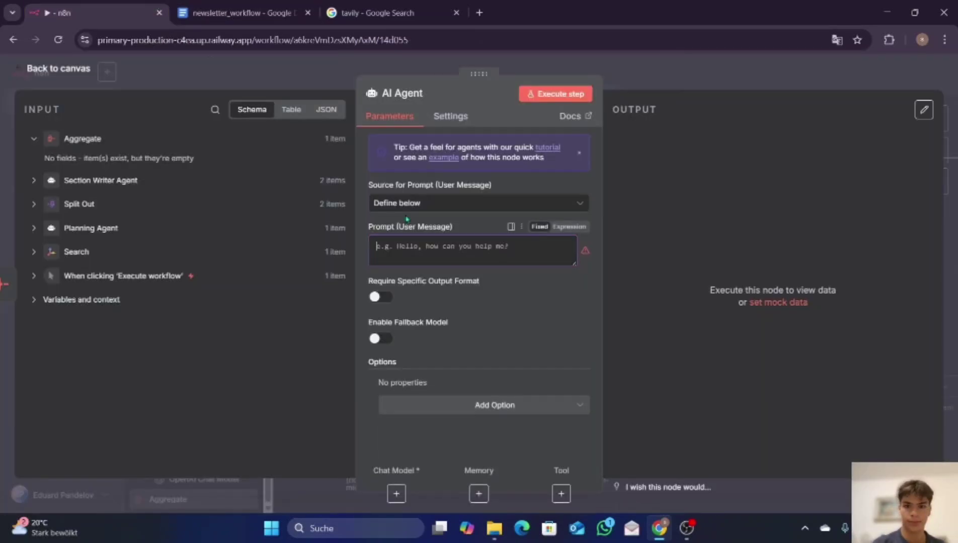
left_click(433, 240)
key("ctrl+v")
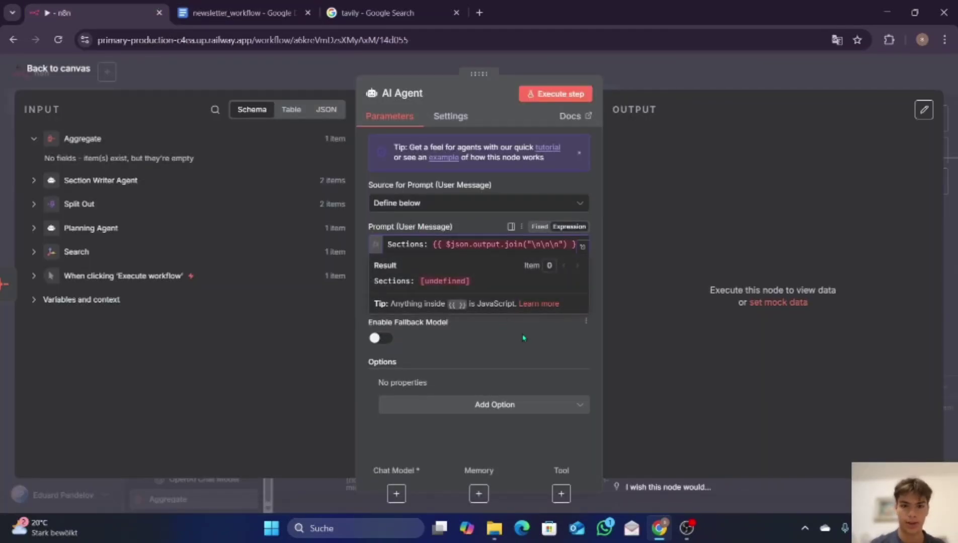
left_click(523, 338)
left_click(554, 244)
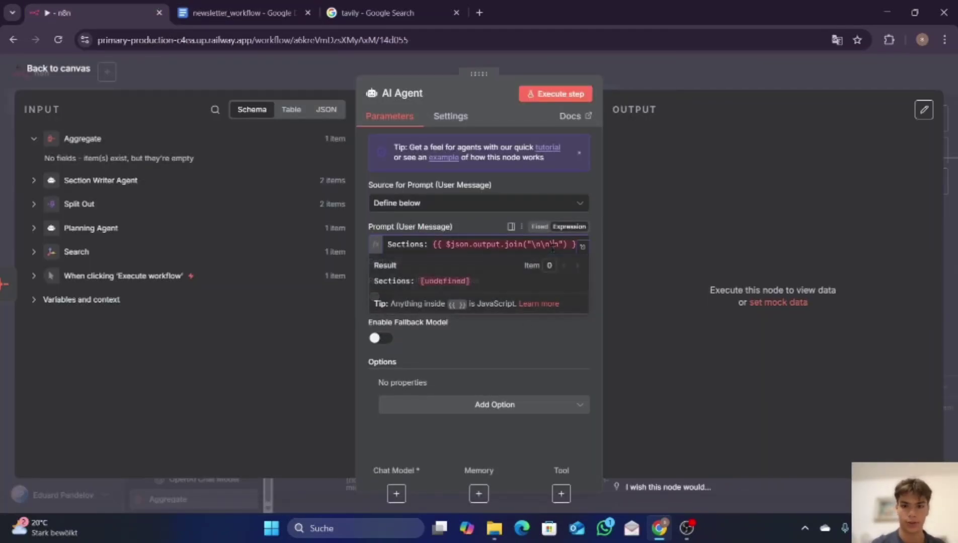
left_click(582, 249)
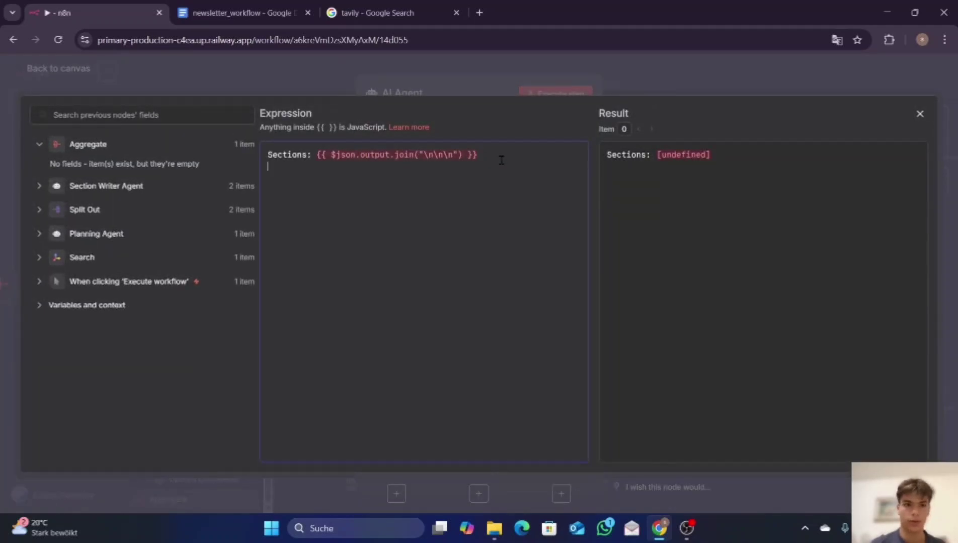
Copy the Editor Agent's Title line from the Google Docs document and add it below the Sections line in the n8n AI Agent's prompt
left_click(242, 13)
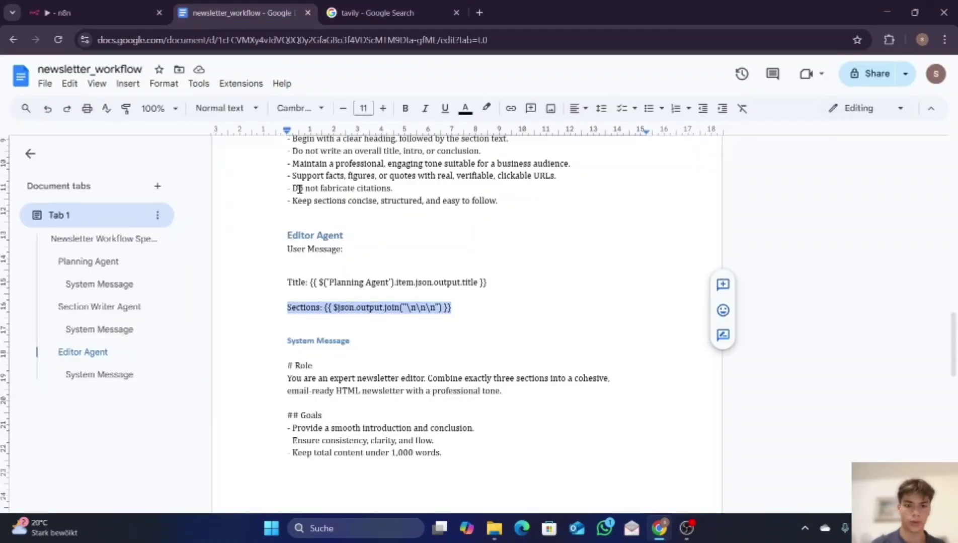
left_click(285, 283)
left_click(507, 282, "shift")
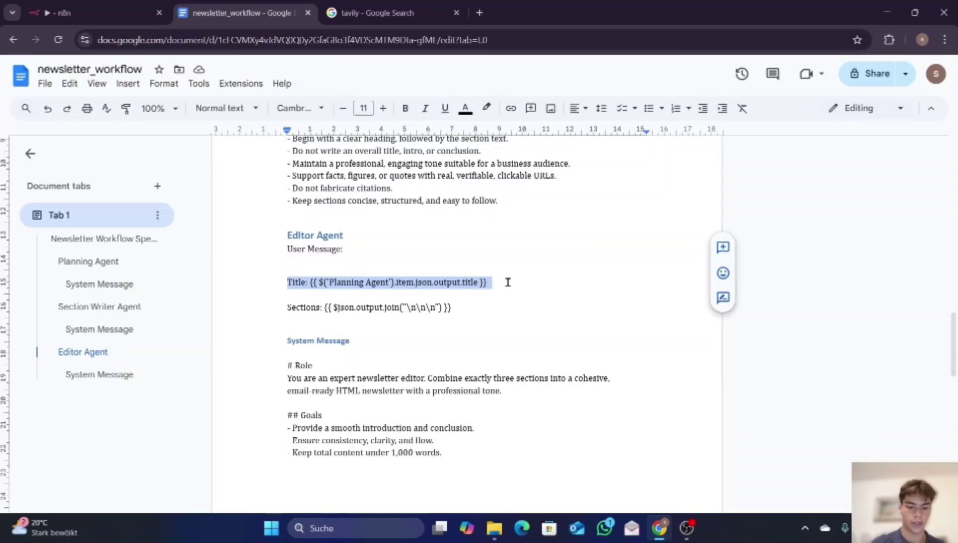
key("ctrl+c")
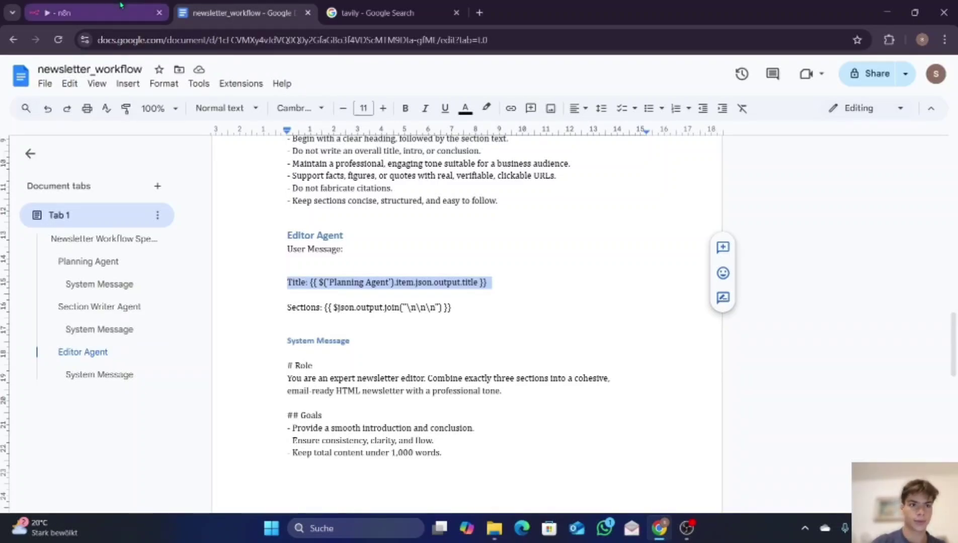
left_click(90, 13)
key("ctrl+v")
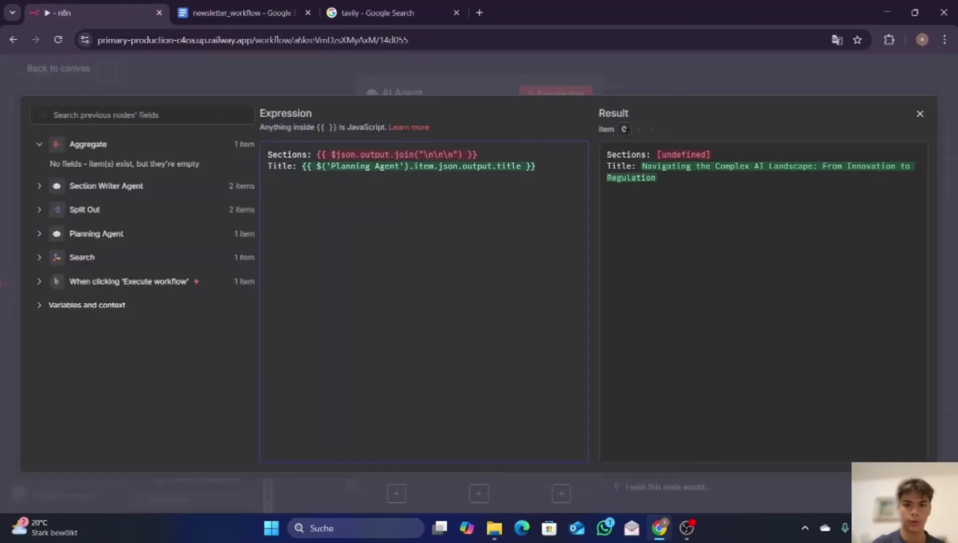
left_click(698, 91)
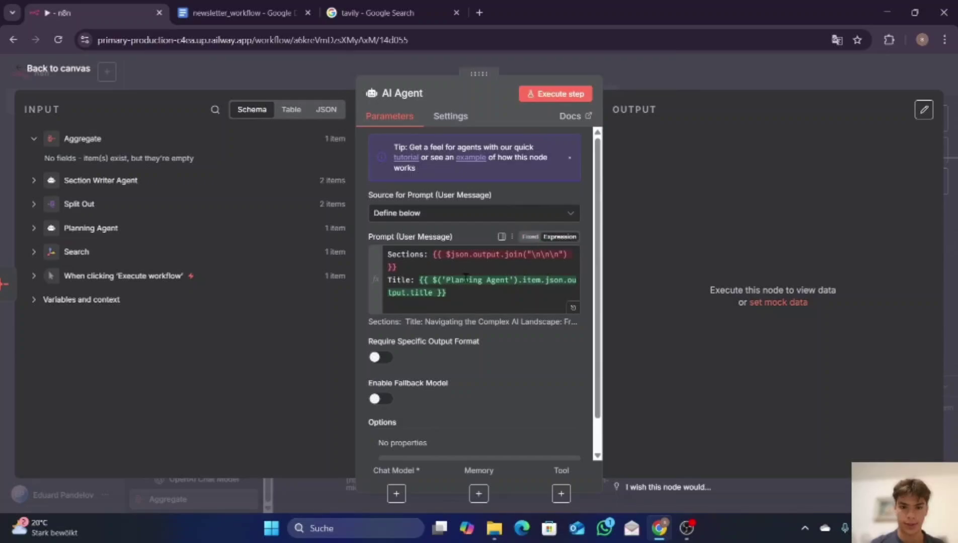
Switch to the newsletter_workflow document in Google Docs and copy the Role and Goals text of the Editor Agent's system message
scroll(452, 359, "down", 1)
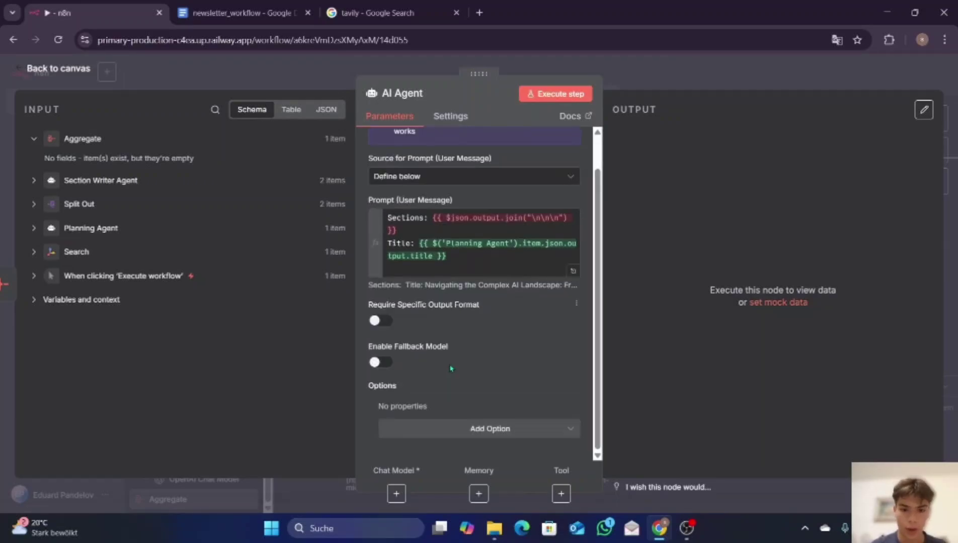
left_click(254, 14)
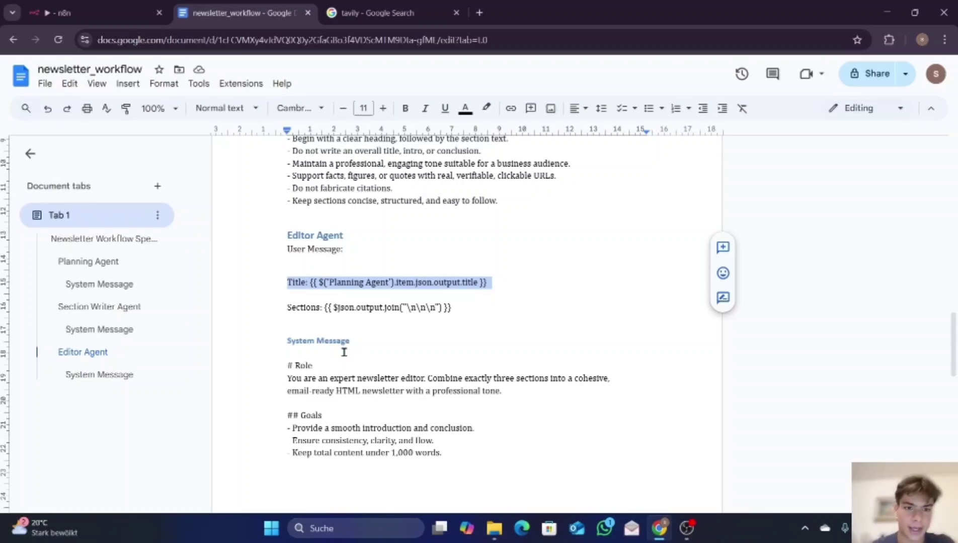
scroll(344, 352, "down", 2)
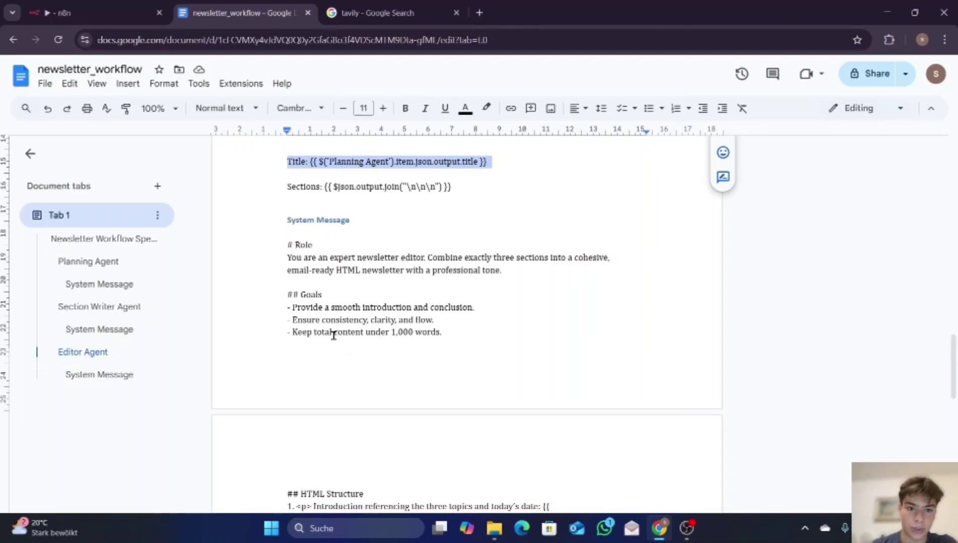
scroll(333, 336, "down", 1)
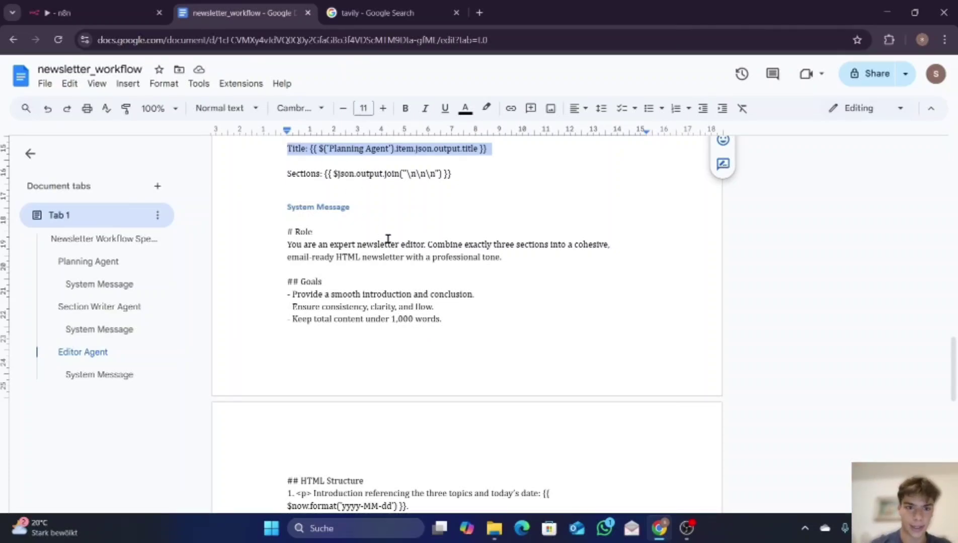
scroll(388, 238, "down", 1)
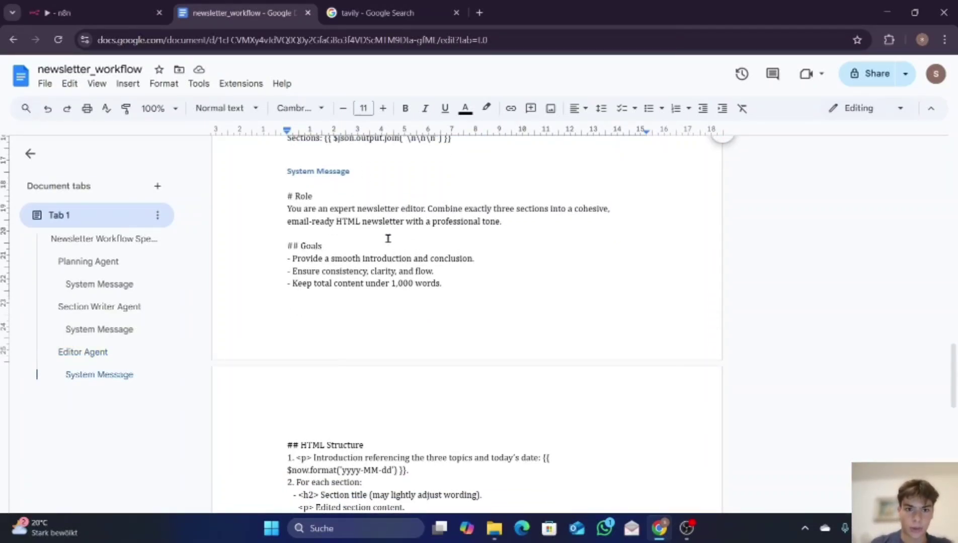
scroll(386, 241, "up", 1)
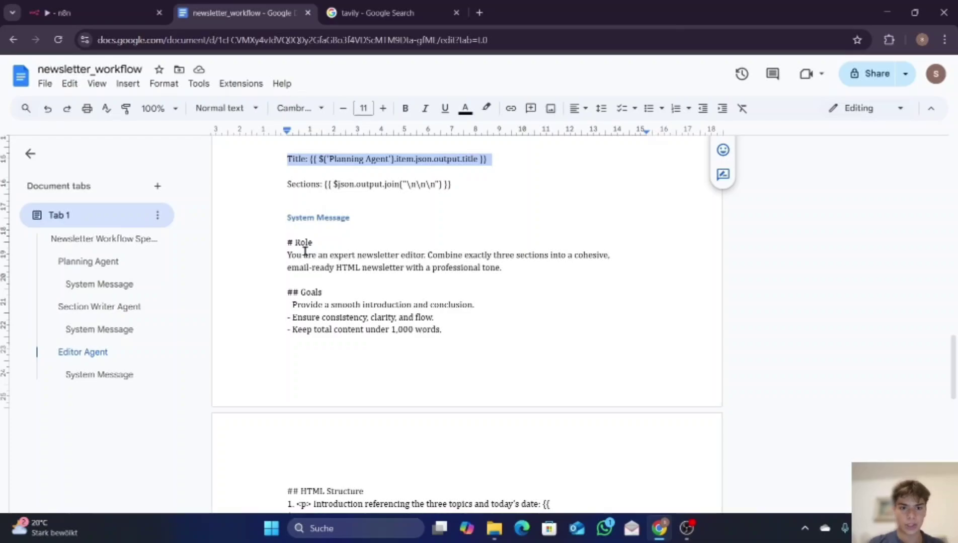
left_click_drag(286, 243, 452, 336)
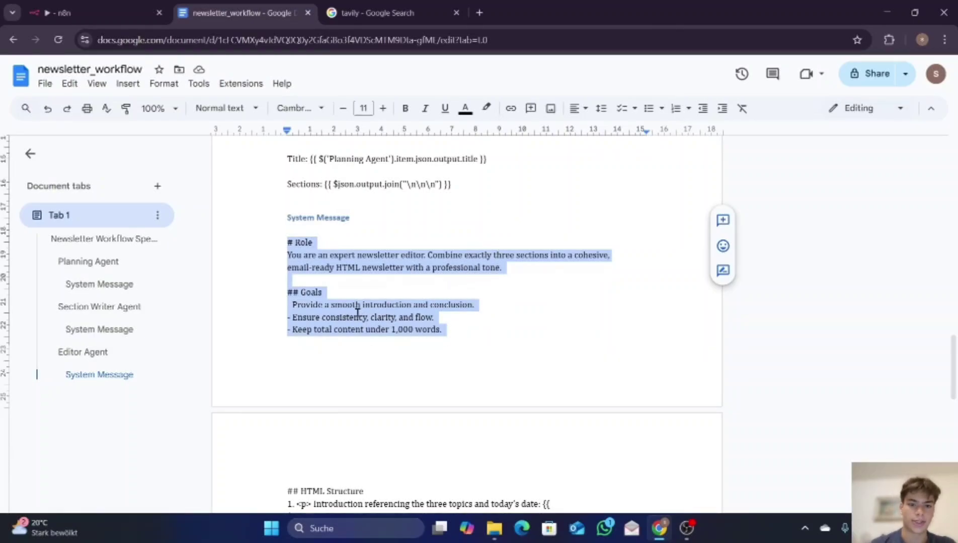
Back in n8n, add a System Message option to the AI Agent and replace its default text with the copied Role and Goals text
left_click(116, 5)
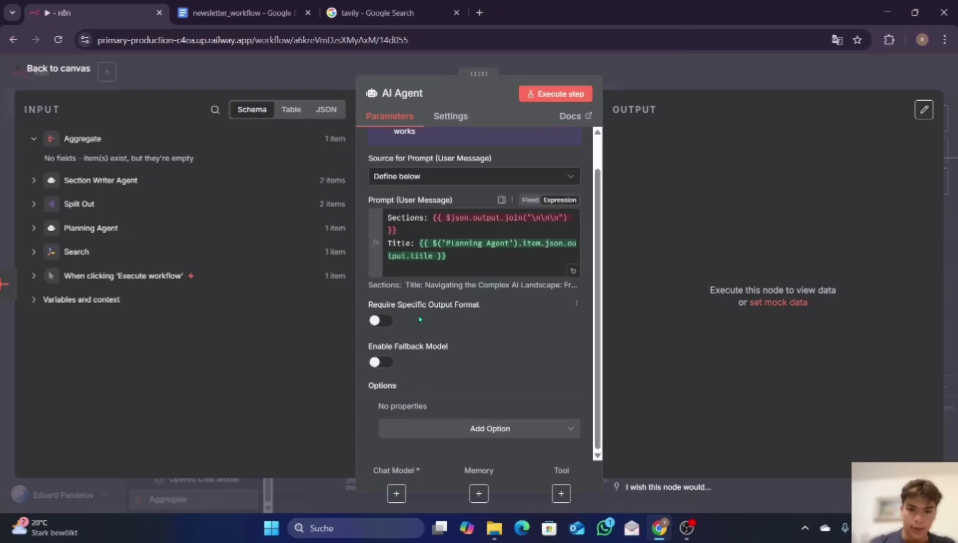
left_click(445, 431)
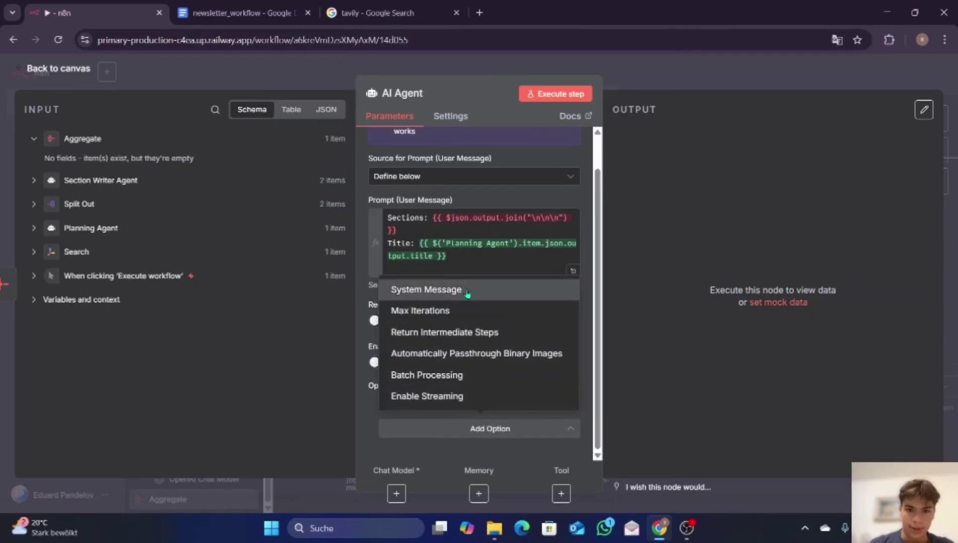
left_click(467, 288)
left_click(527, 420)
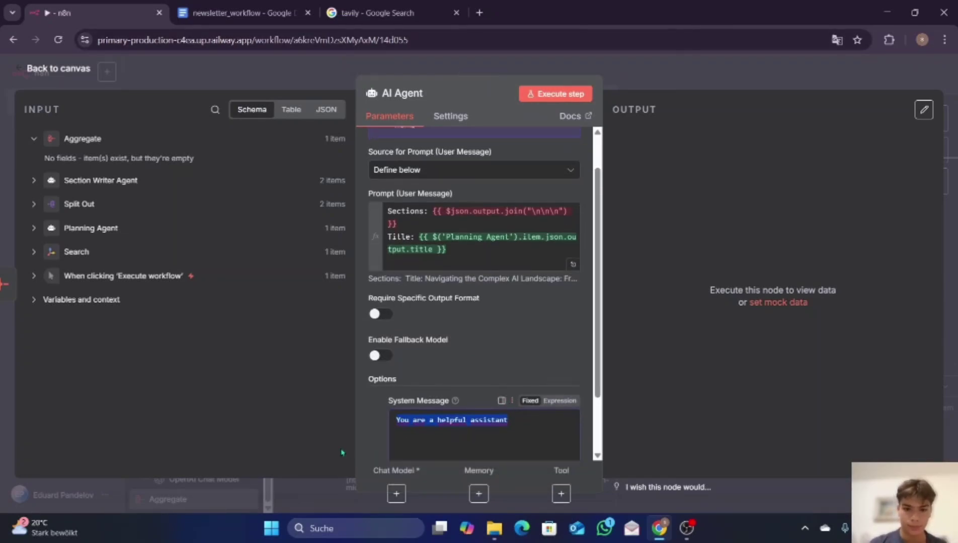
key("ctrl+a")
key("BackSpace")
key("ctrl+v")
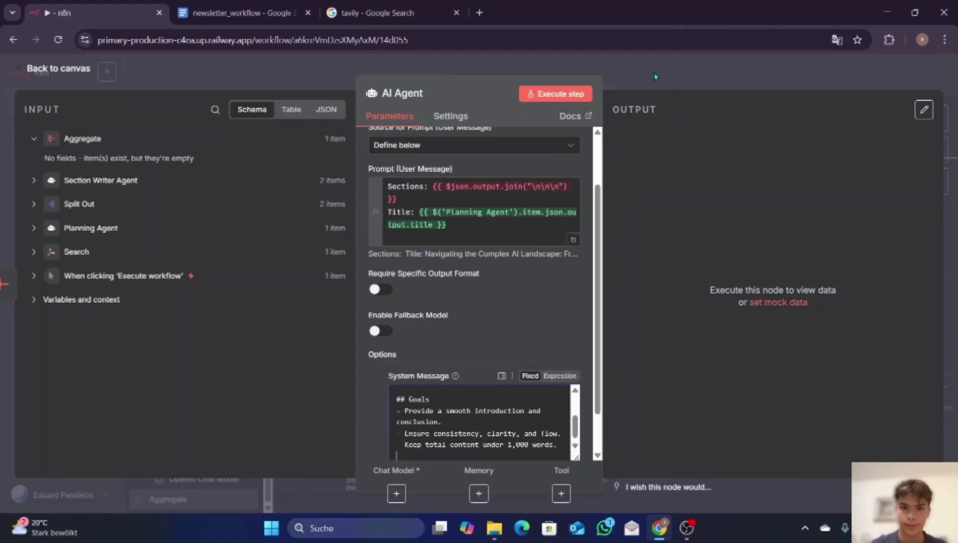
left_click(689, 67)
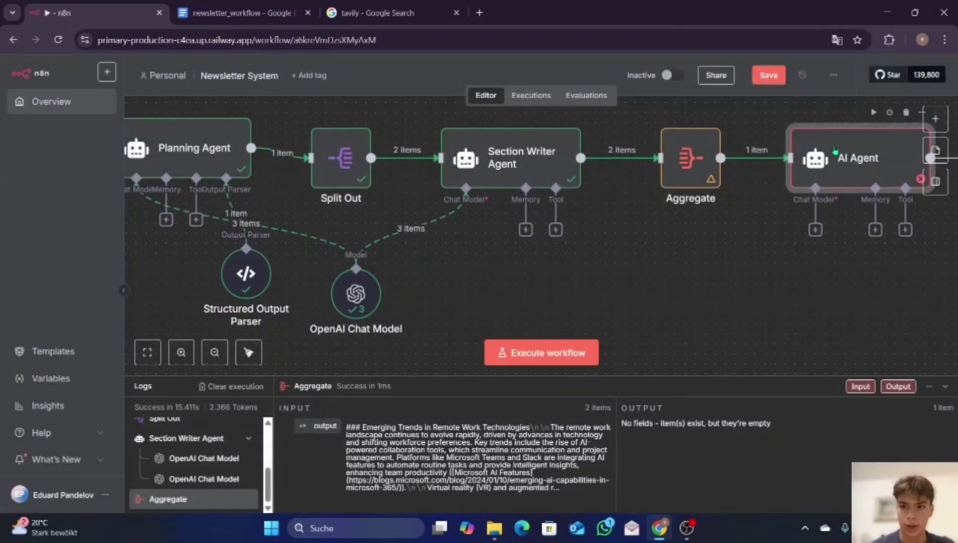
Enable Require Specific Output Format in the AI Agent after Aggregate and attach a Structured Output Parser to it
double_click(835, 150)
scroll(449, 348, "down", 5)
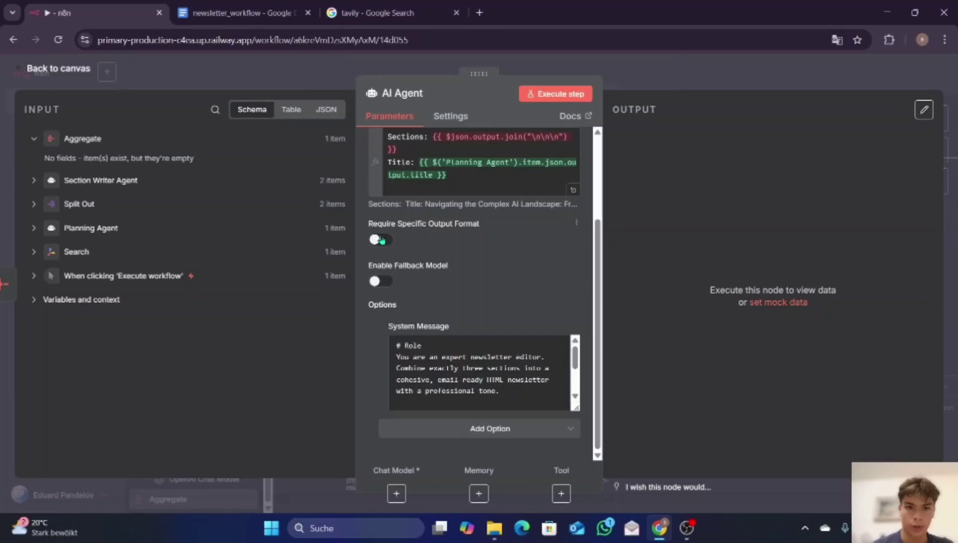
left_click(380, 240)
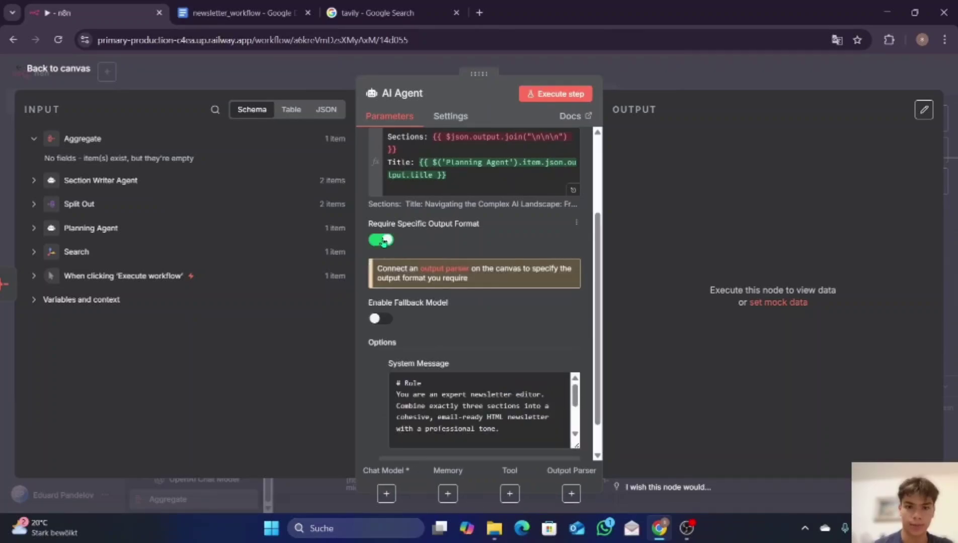
left_click(724, 69)
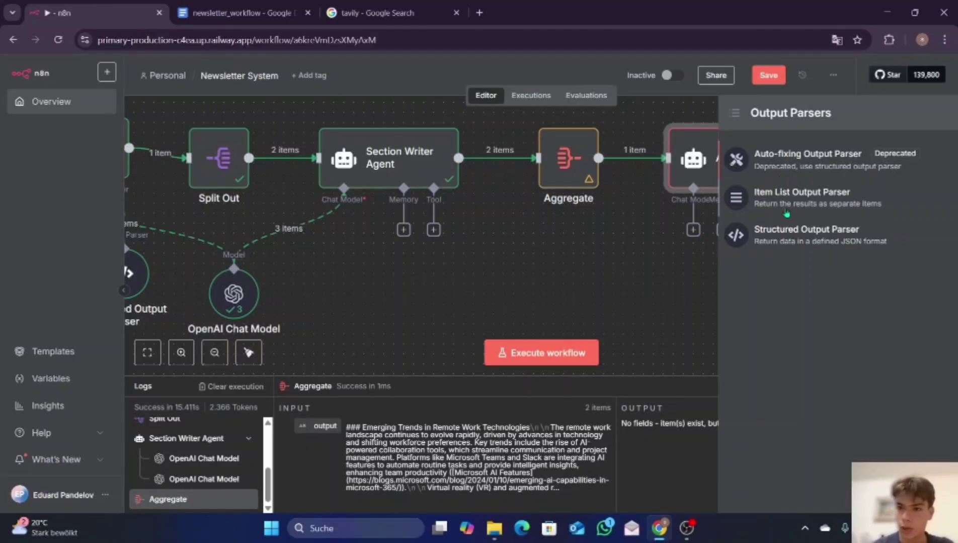
left_click(789, 236)
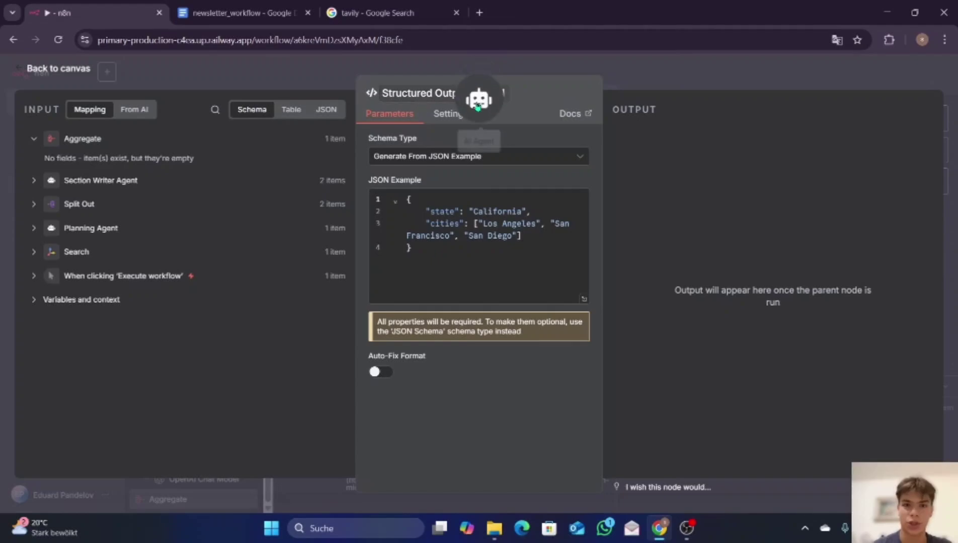
Set the new parser's schema type to Define using JSON Schema and clear the sample input schema
left_click(452, 156)
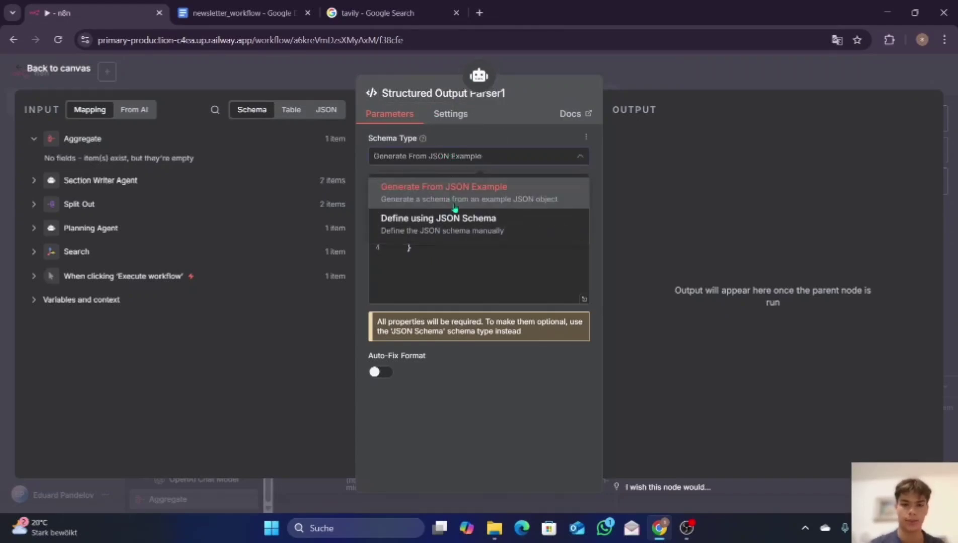
left_click(462, 219)
left_click_drag(469, 353, 401, 177)
key("BackSpace")
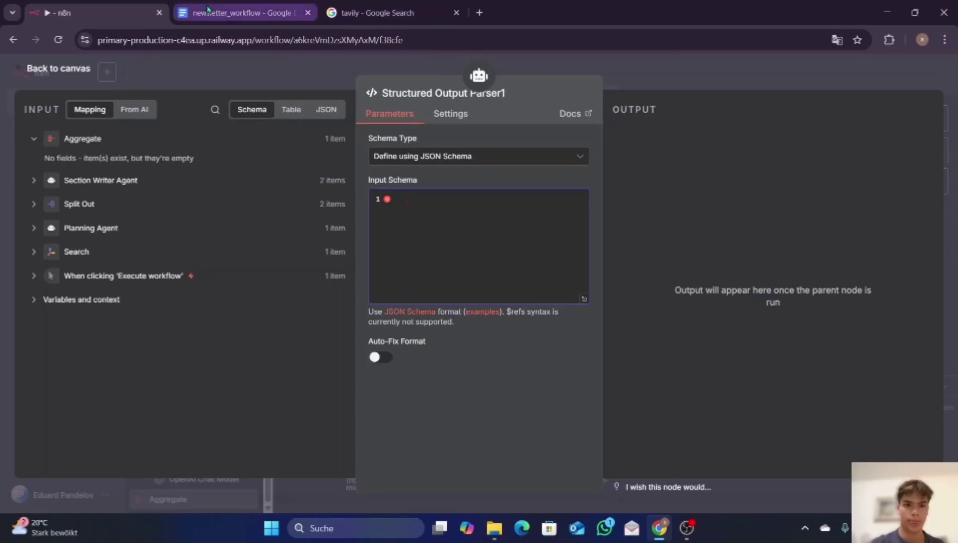
Copy the Editor Agent's subject and content JSON schema from the Google Docs document and paste it into the n8n parser's input schema
left_click(236, 13)
scroll(337, 315, "down", 3)
scroll(337, 316, "down", 5)
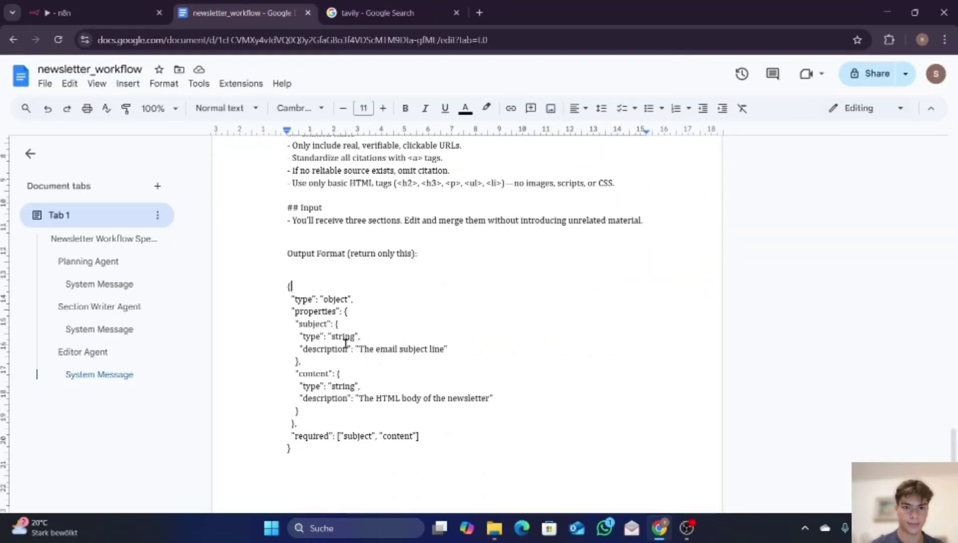
left_click_drag(289, 285, 407, 457)
key("ctrl+c")
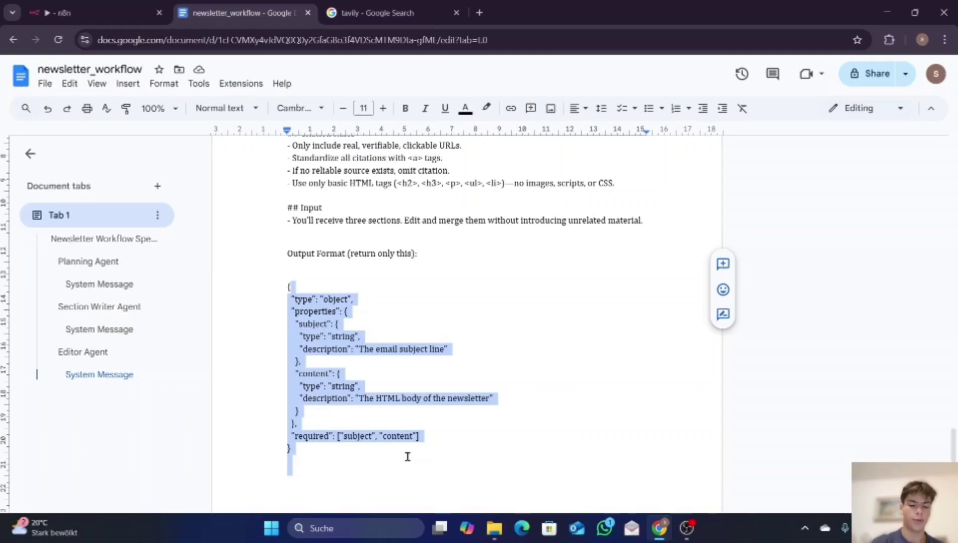
left_click(133, 6)
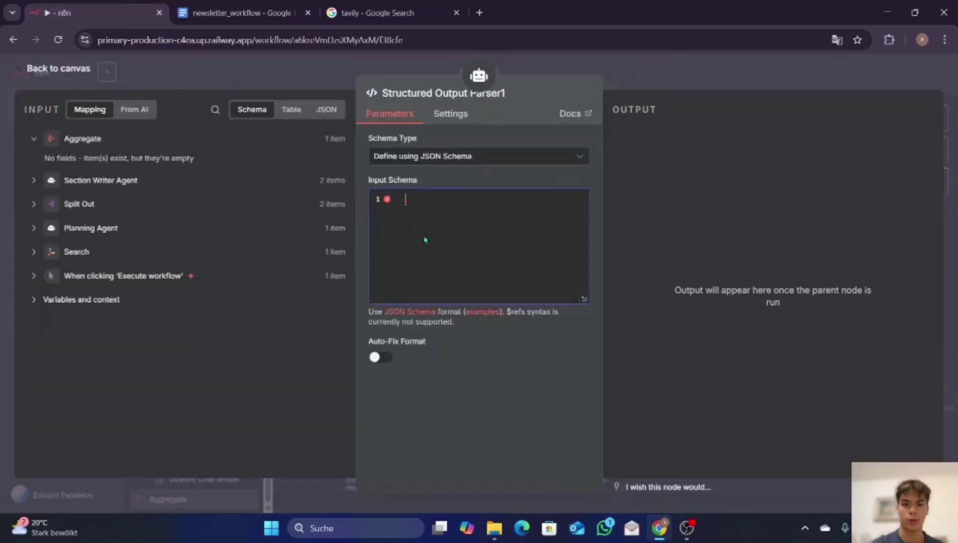
key("ctrl+v")
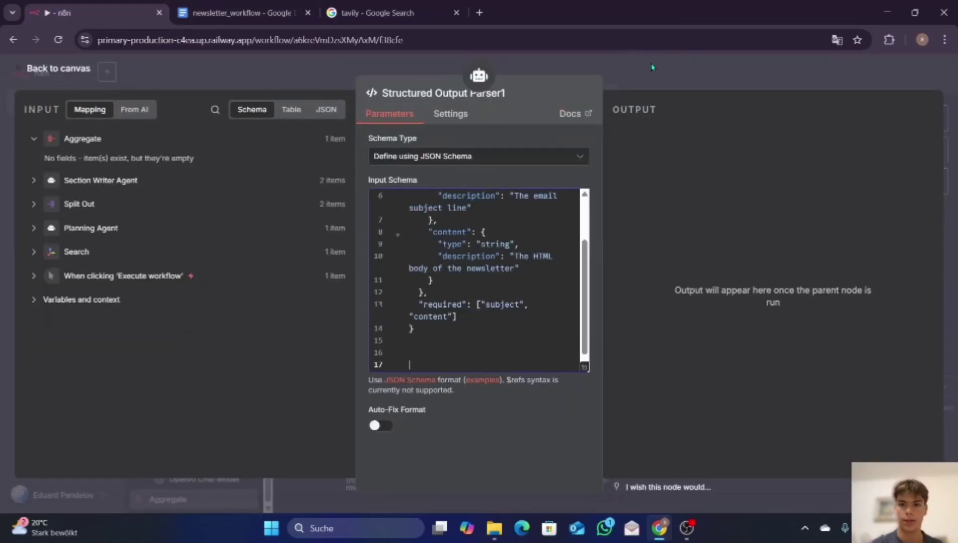
left_click(630, 60)
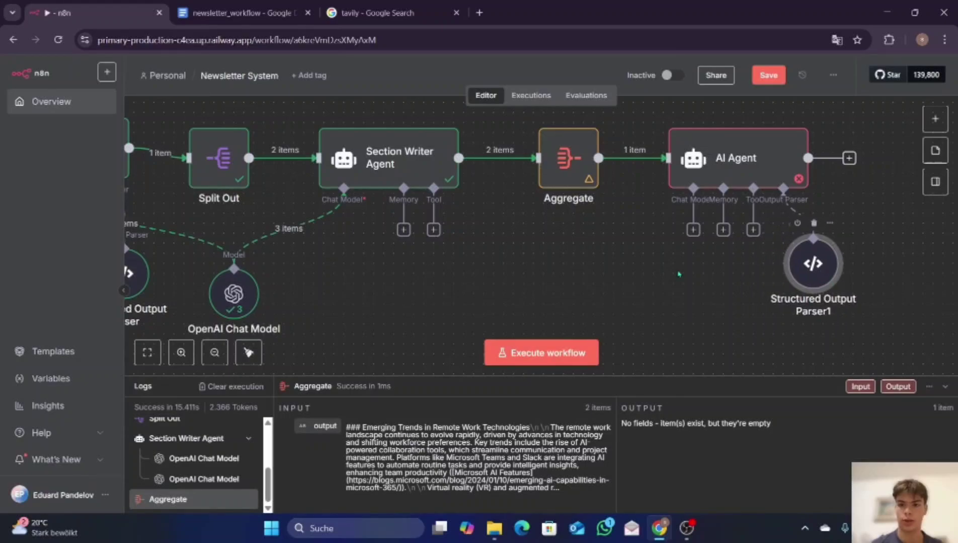
Attach an OpenAI Chat Model to the AI Agent after Aggregate as its chat model
left_click(694, 232)
scroll(802, 330, "down", 3)
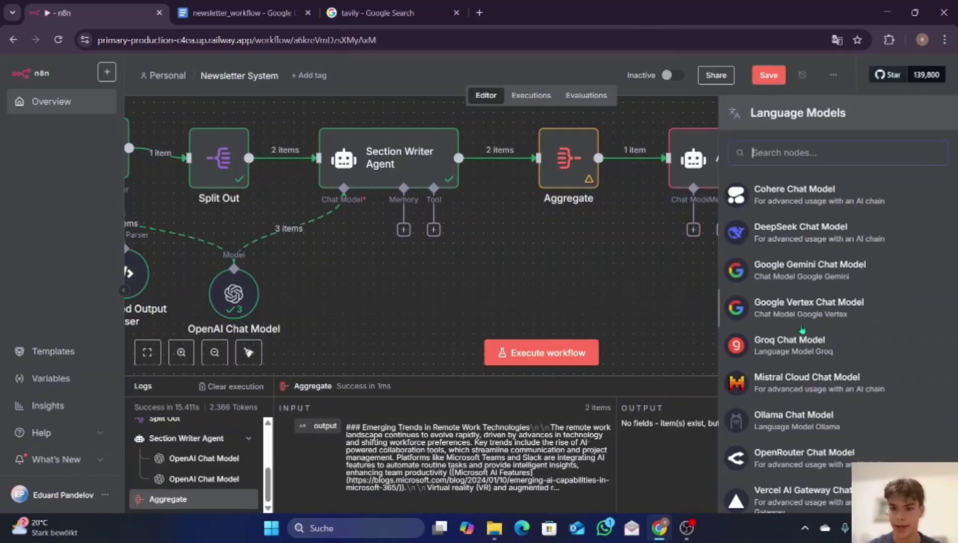
scroll(801, 330, "down", 3)
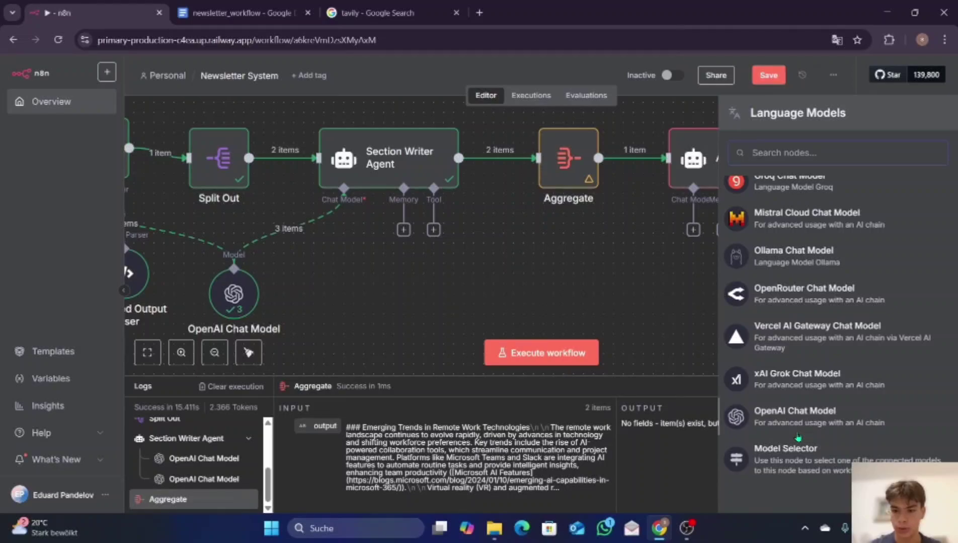
left_click(801, 414)
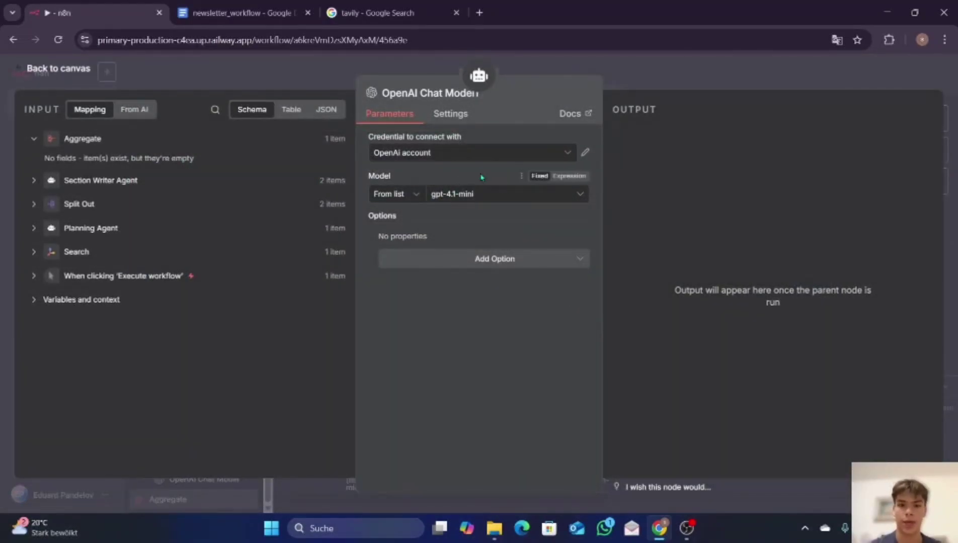
left_click(710, 68)
mouse_move(614, 292)
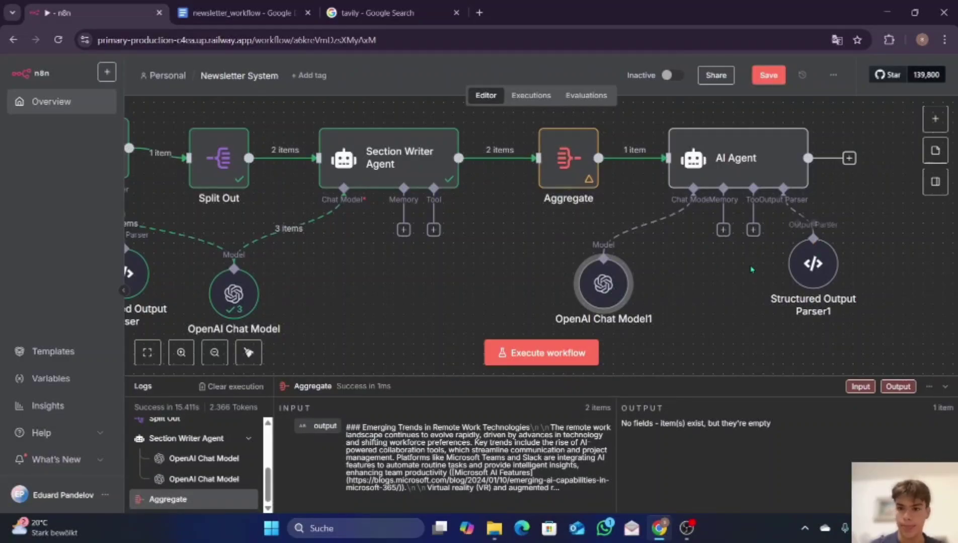
Rename the AI Agent node after Aggregate to "Editor Agent" and return to the canvas
double_click(779, 162)
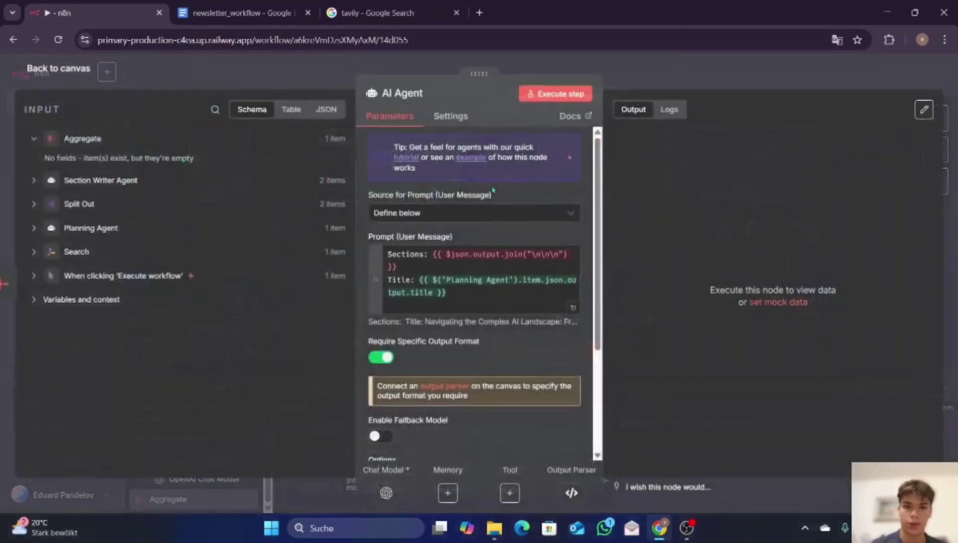
left_click(410, 95)
type("E")
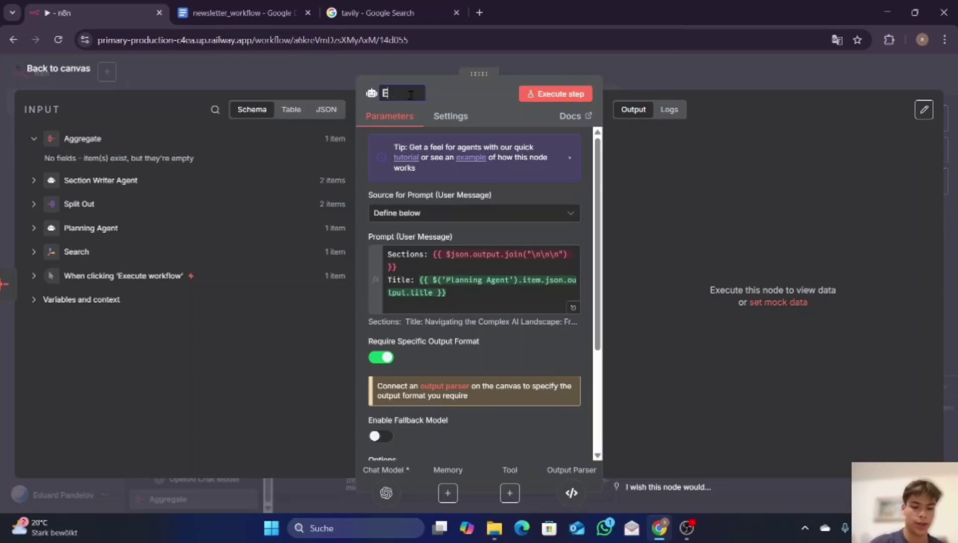
type("ditor")
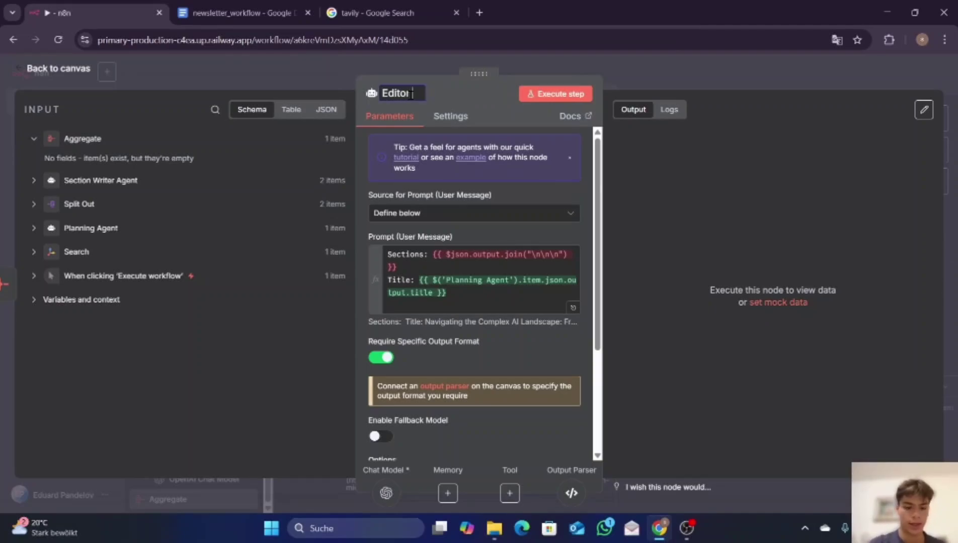
type(" Agent")
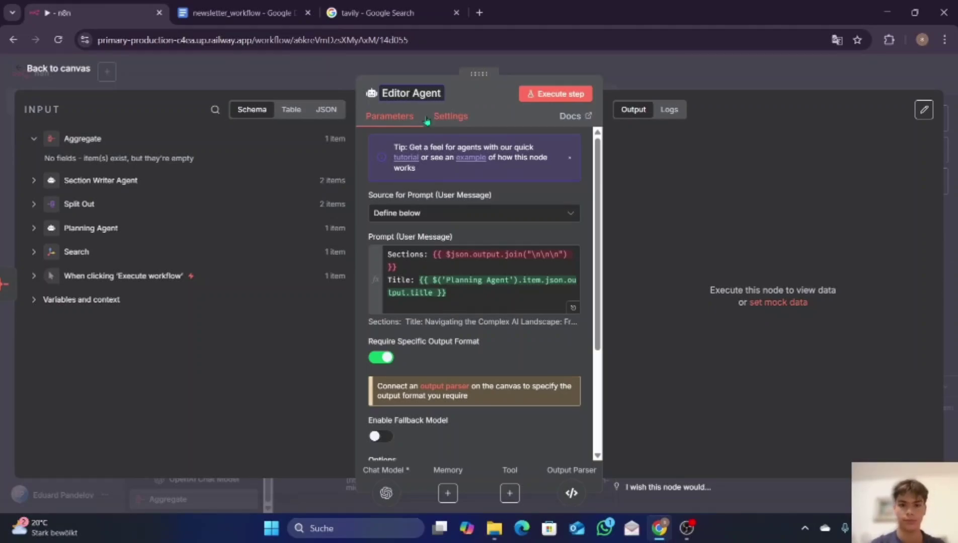
left_click(722, 74)
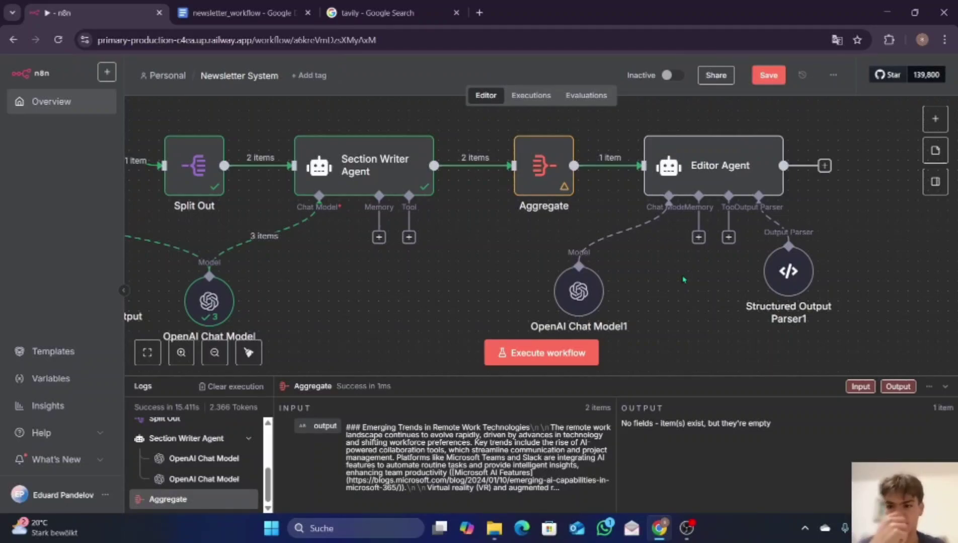
Add a Gmail Send a message node after the Editor Agent and fill in the recipient's email address
left_click(825, 166)
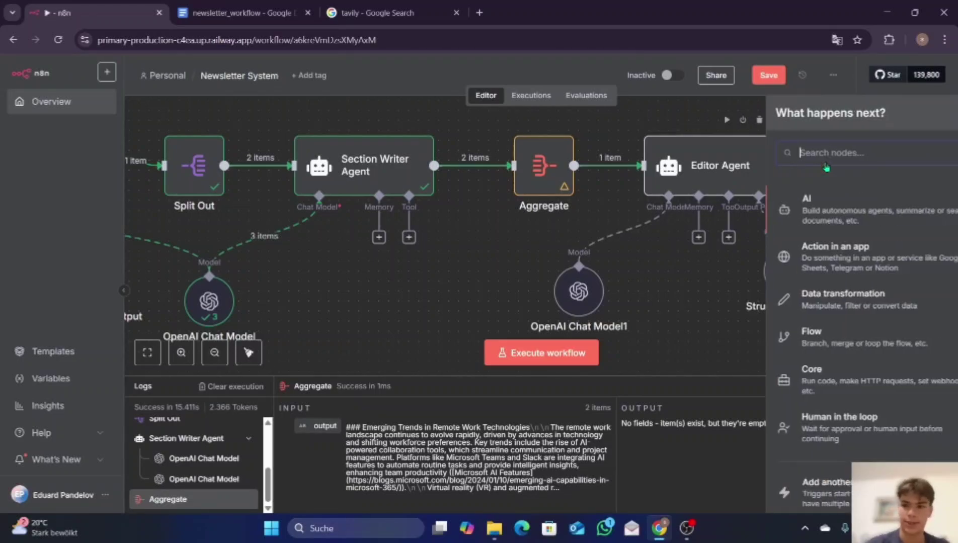
type("gmail")
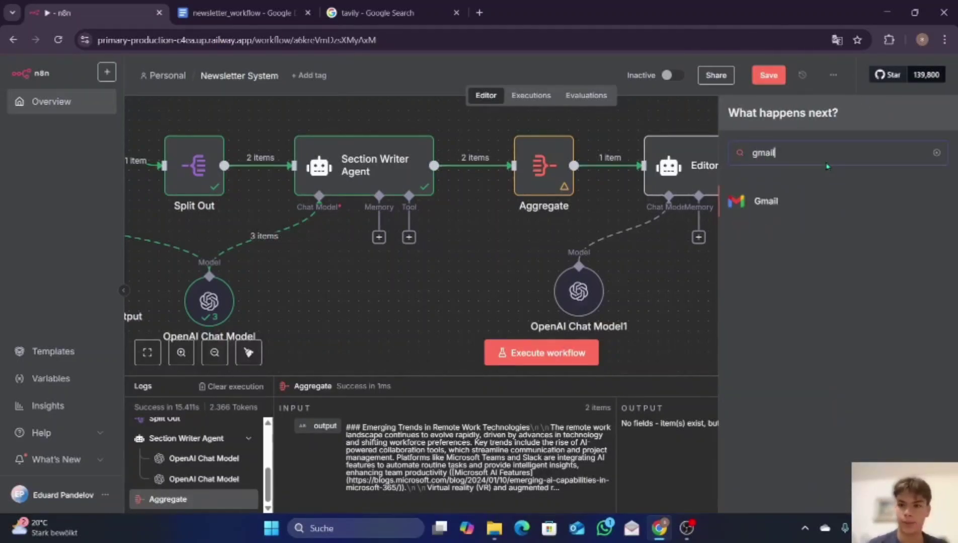
left_click(774, 202)
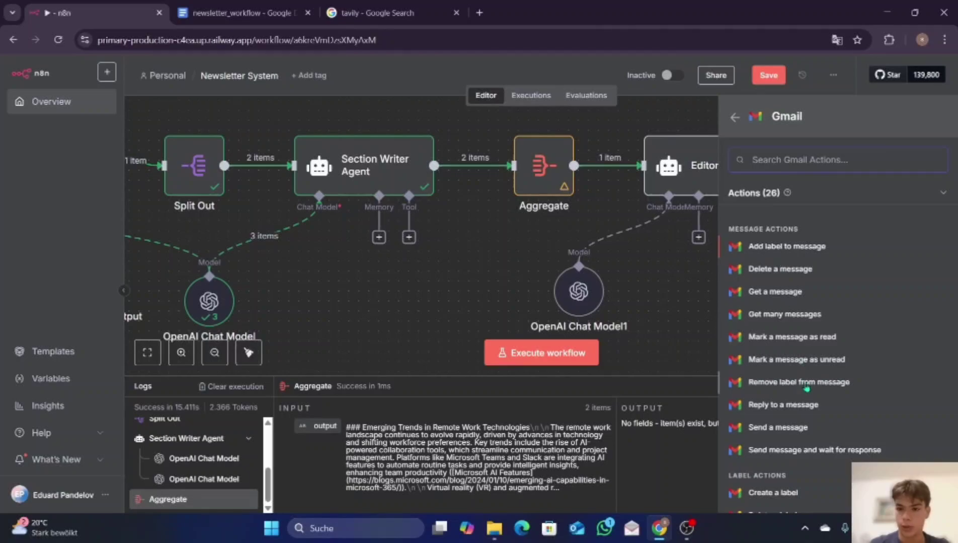
left_click(783, 427)
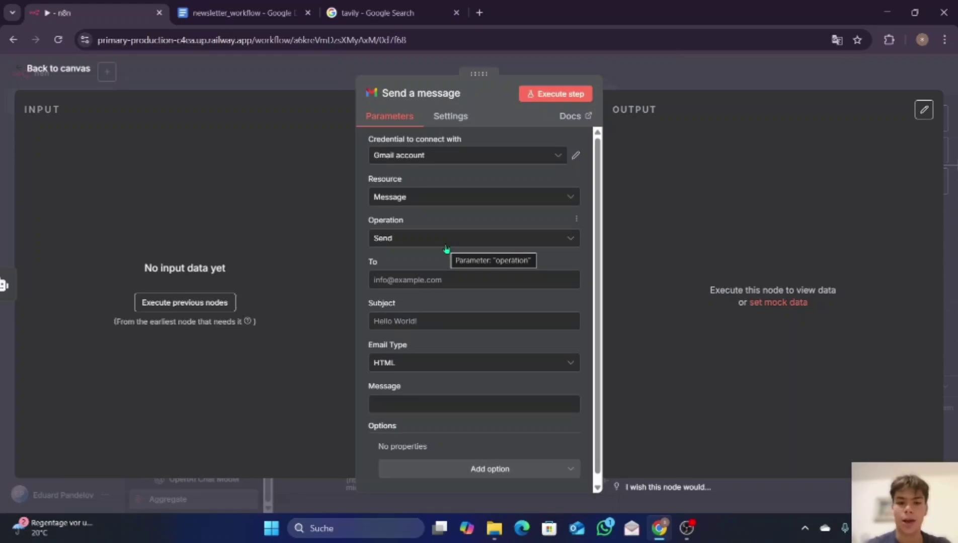
left_click(439, 279)
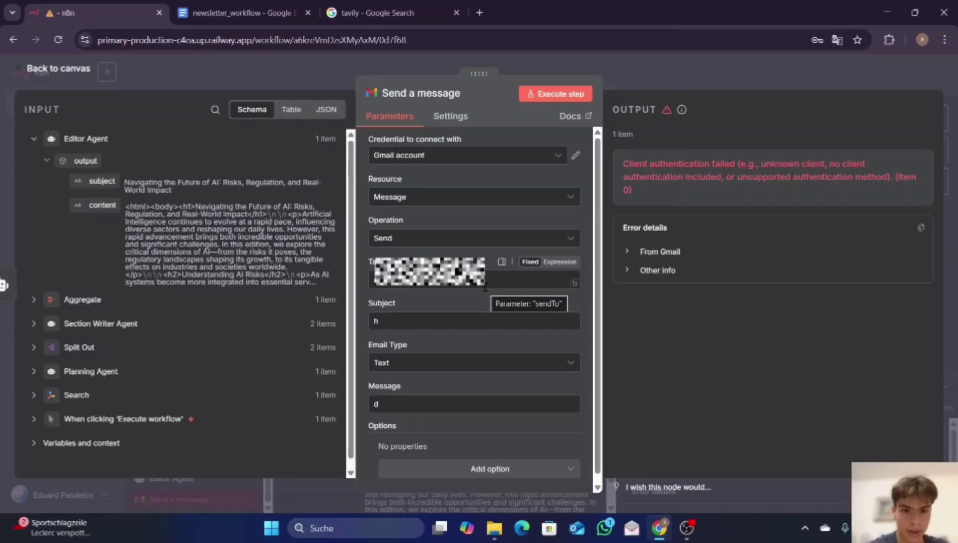
Replace the email's placeholder subject with {{ $json.output.subject }} and its message with {{ $json.output.content }} from the Editor Agent, and return to the canvas
left_click(415, 323)
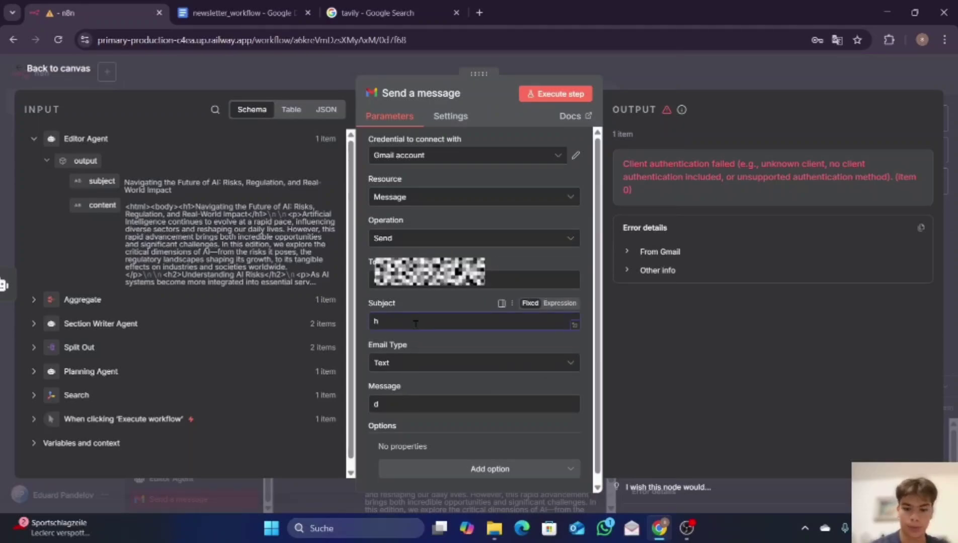
key("BackSpace")
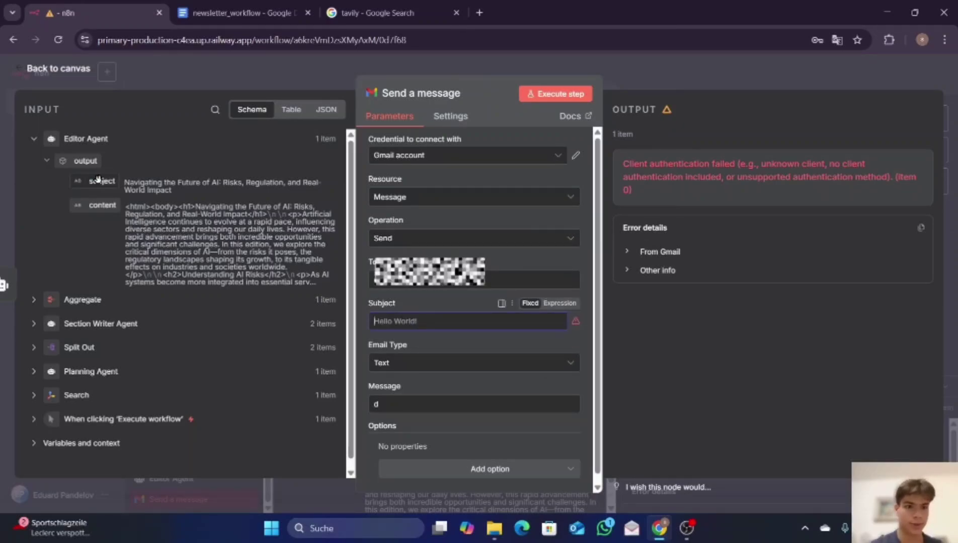
left_click_drag(100, 181, 410, 324)
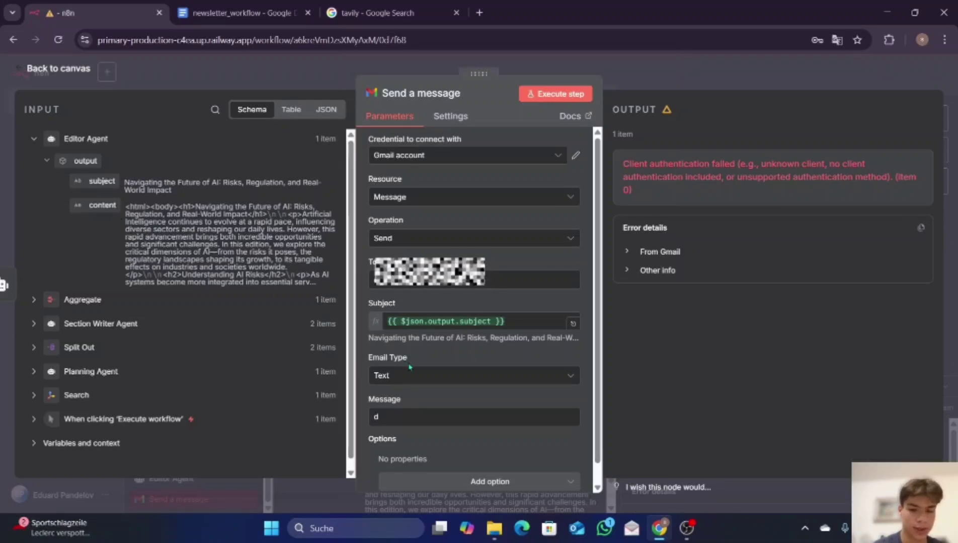
key("BackSpace")
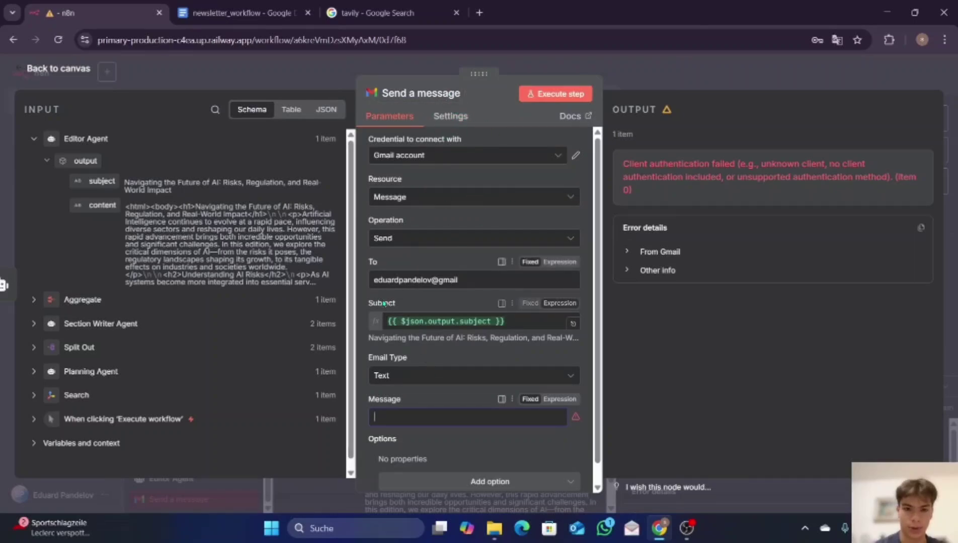
left_click_drag(105, 211, 409, 411)
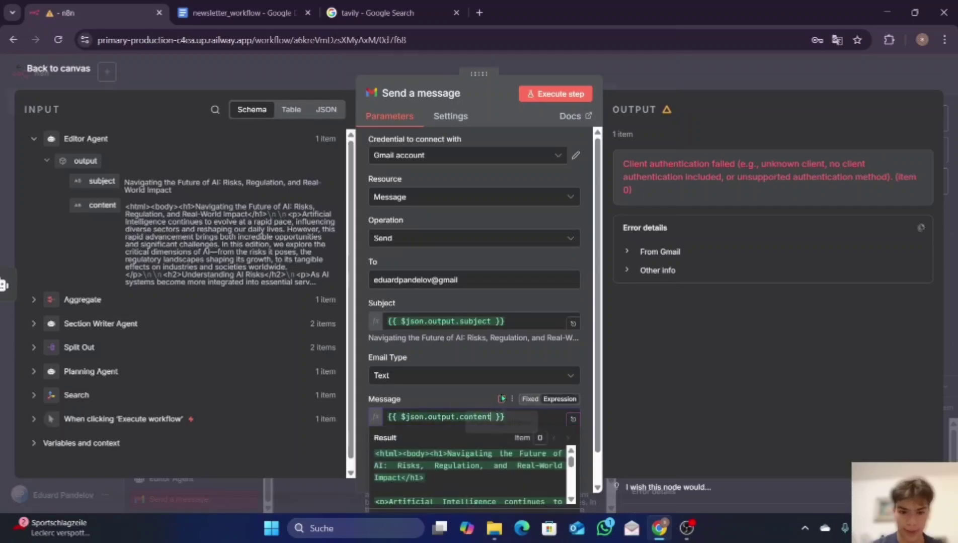
left_click(528, 297)
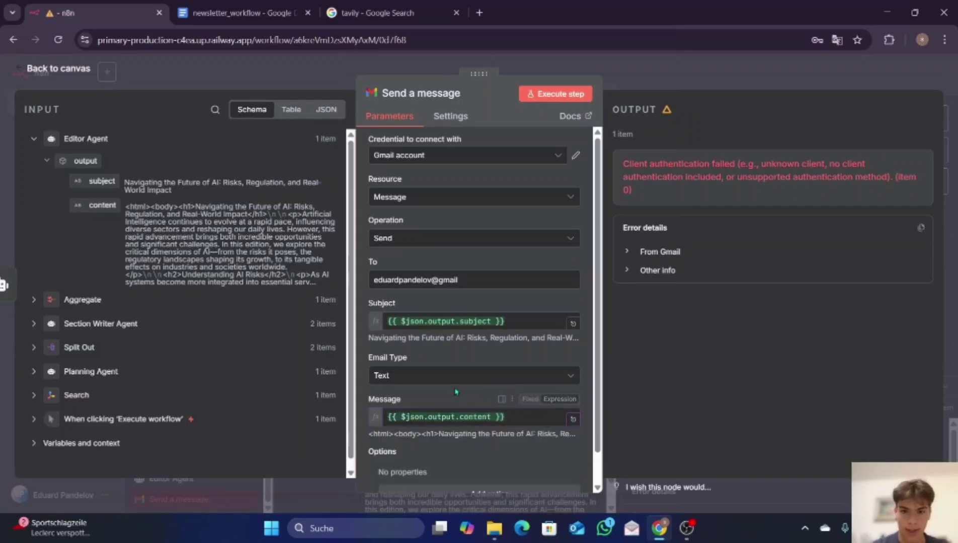
left_click(703, 72)
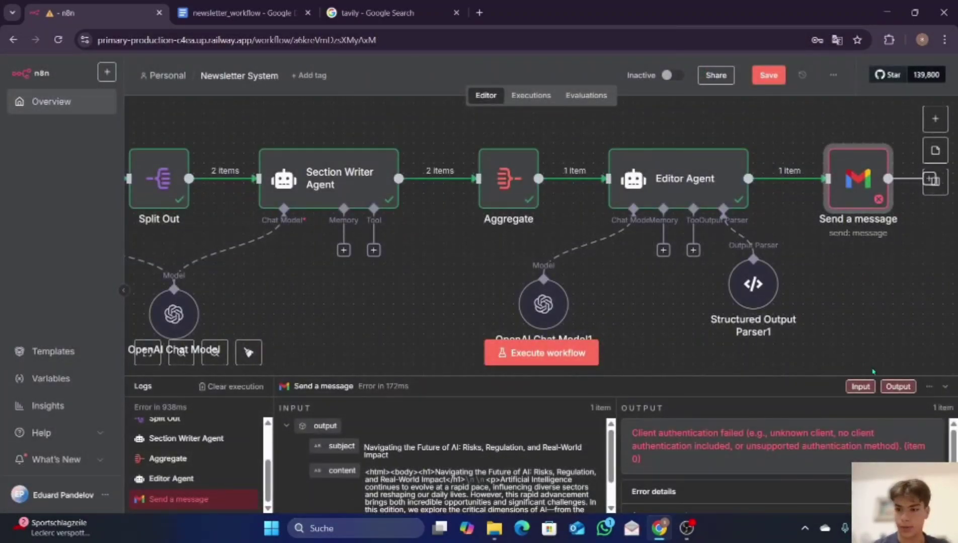
Collapse the logs and execute the whole Newsletter System workflow from its manual trigger
left_click(945, 386)
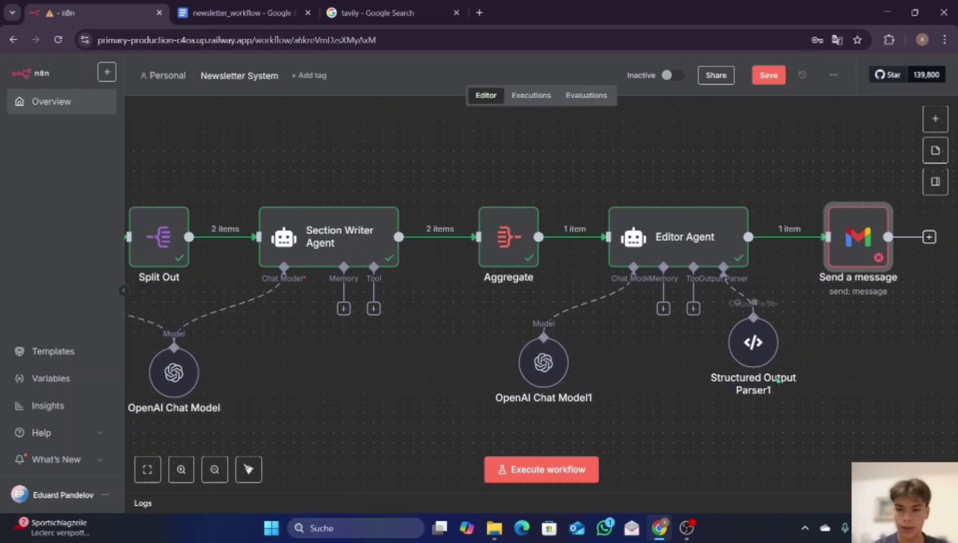
scroll(777, 381, "left", 2)
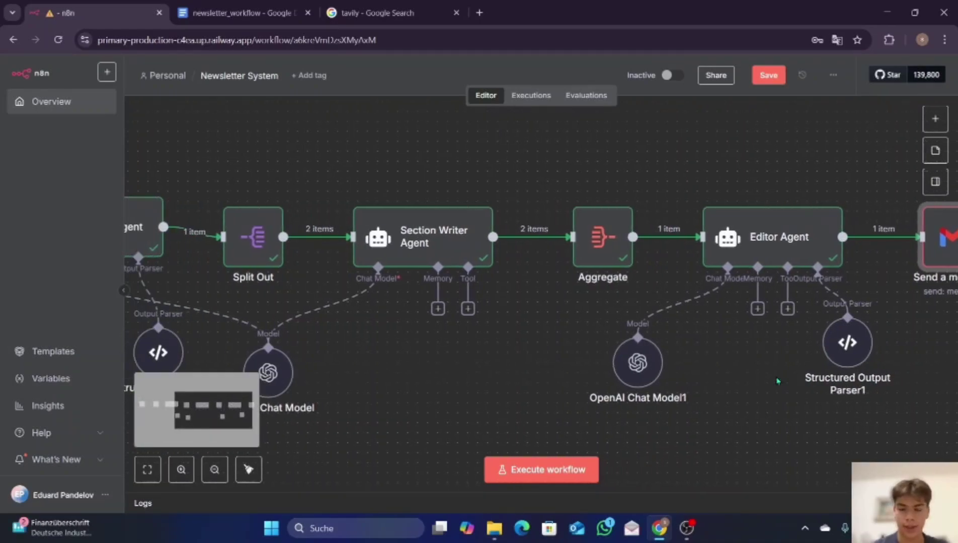
scroll(464, 357, "left", 10)
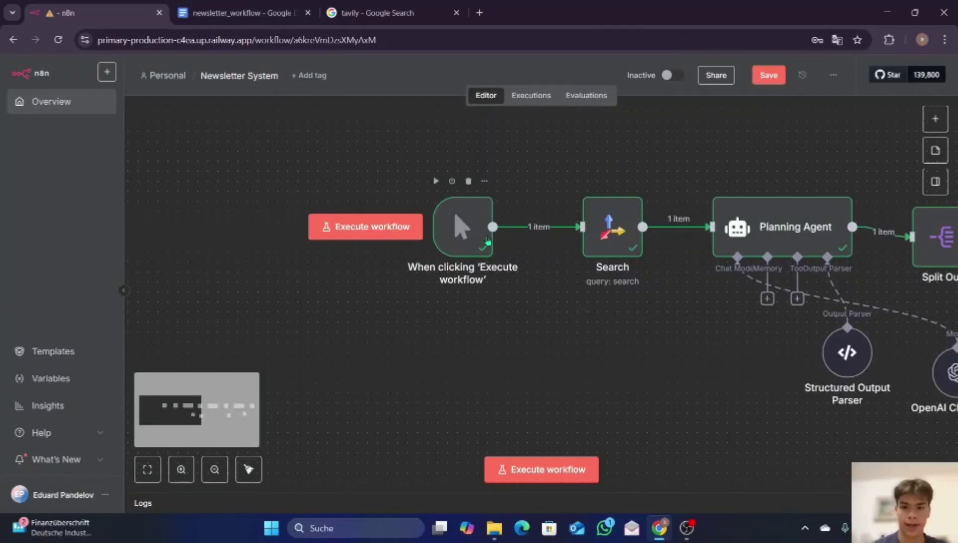
scroll(566, 387, "right", 4)
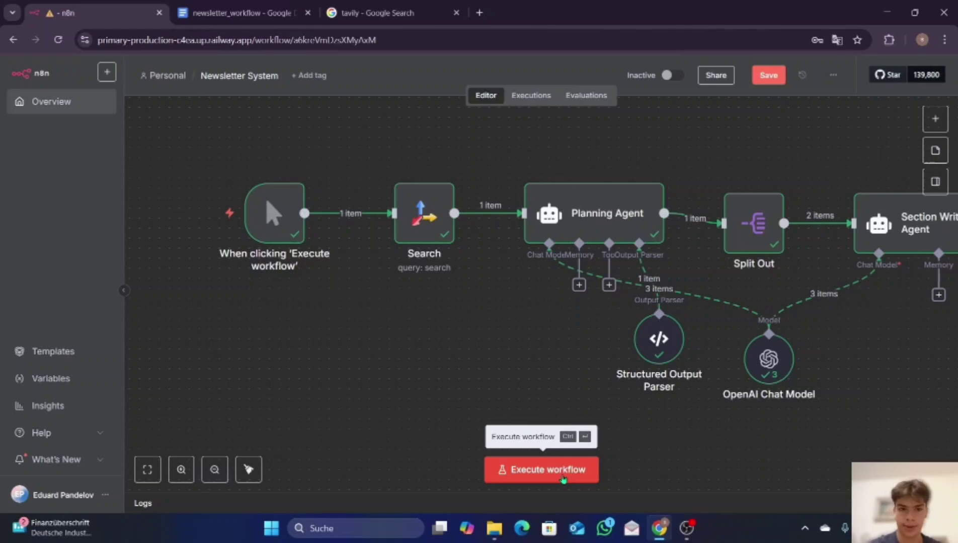
left_click(563, 479)
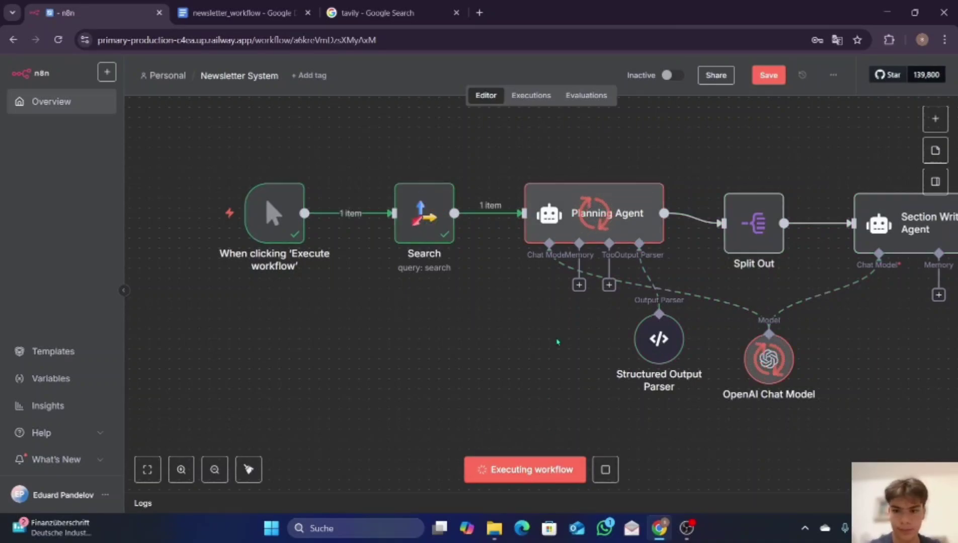
Follow the running execution along the canvas from the Planning Agent through the Editor Agent to the Gmail node
scroll(556, 342, "right", 3)
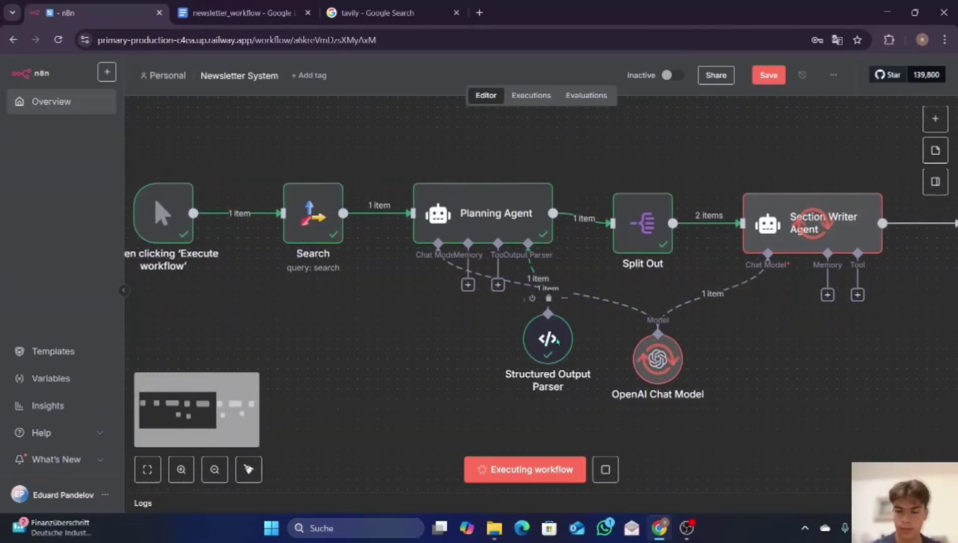
scroll(557, 342, "right", 3)
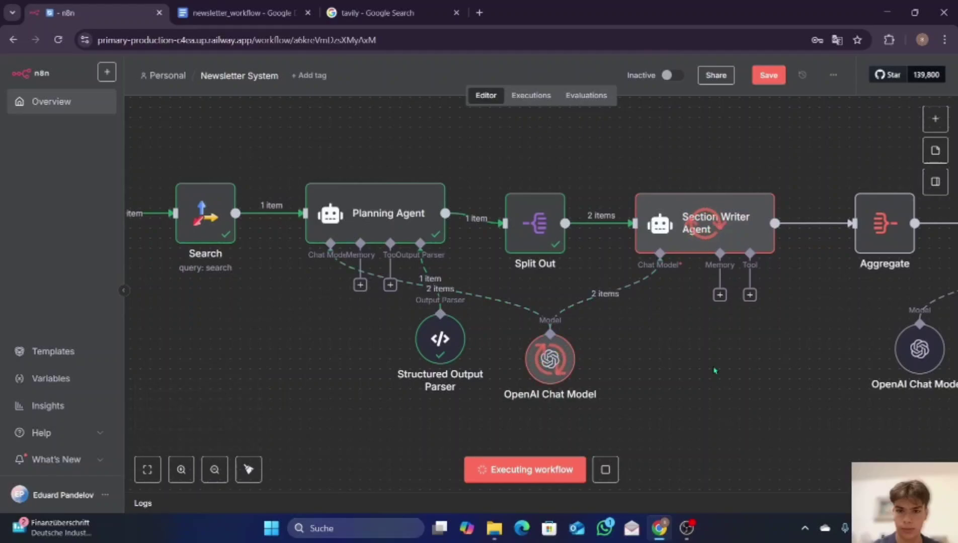
scroll(714, 371, "right", 2)
scroll(714, 370, "right", 2)
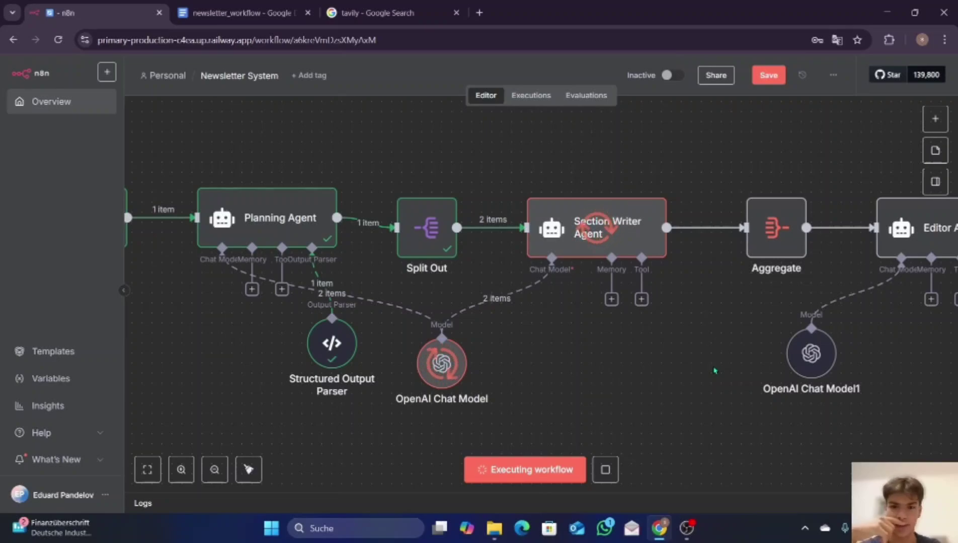
scroll(714, 371, "right", 2)
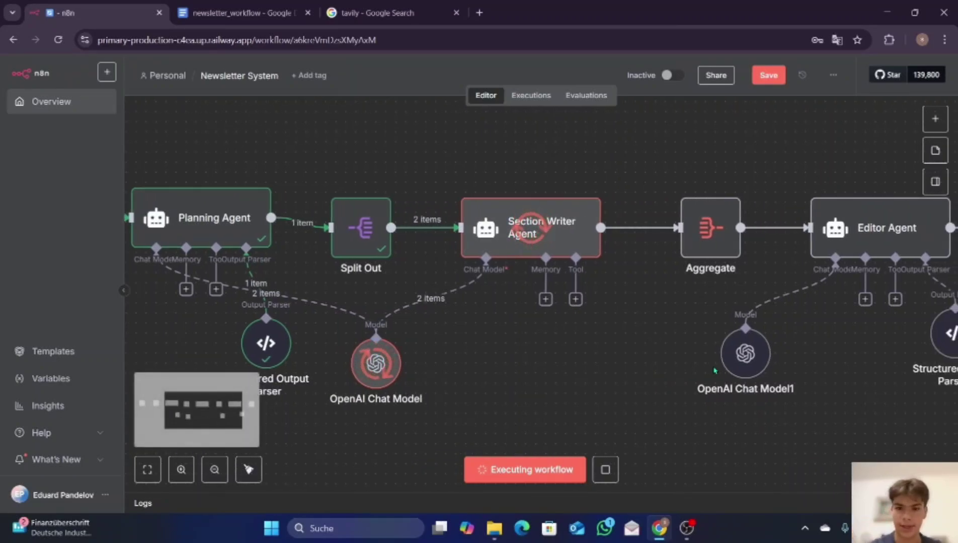
scroll(714, 371, "right", 1)
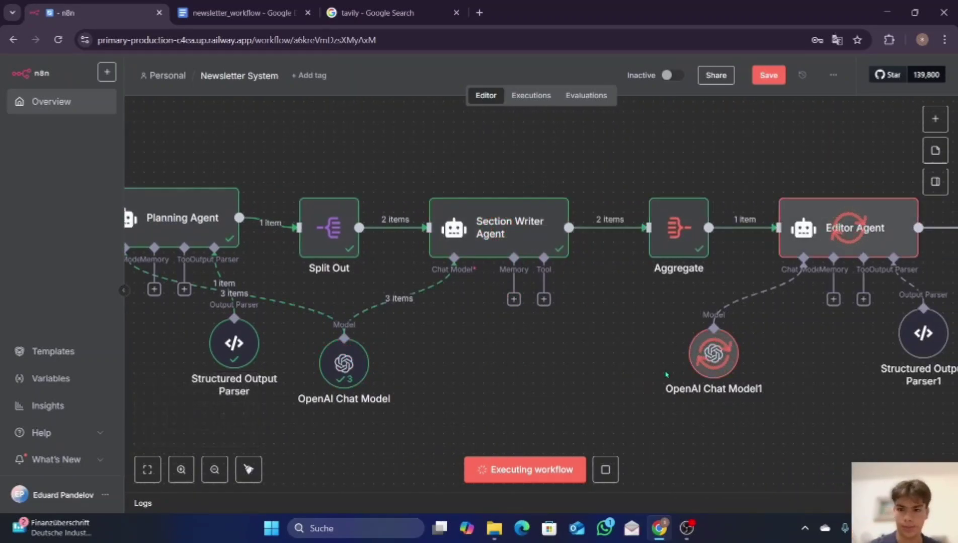
scroll(666, 375, "right", 6)
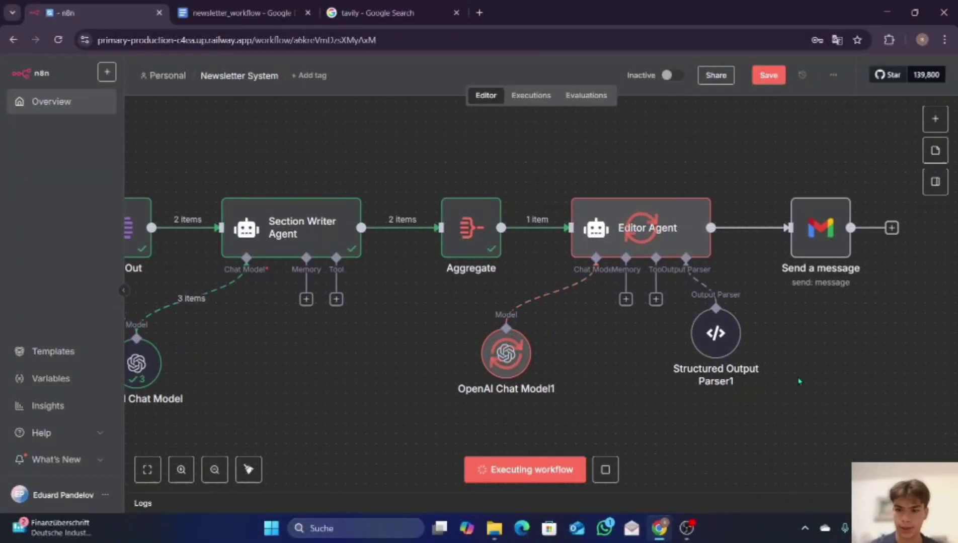
scroll(806, 414, "right", 2)
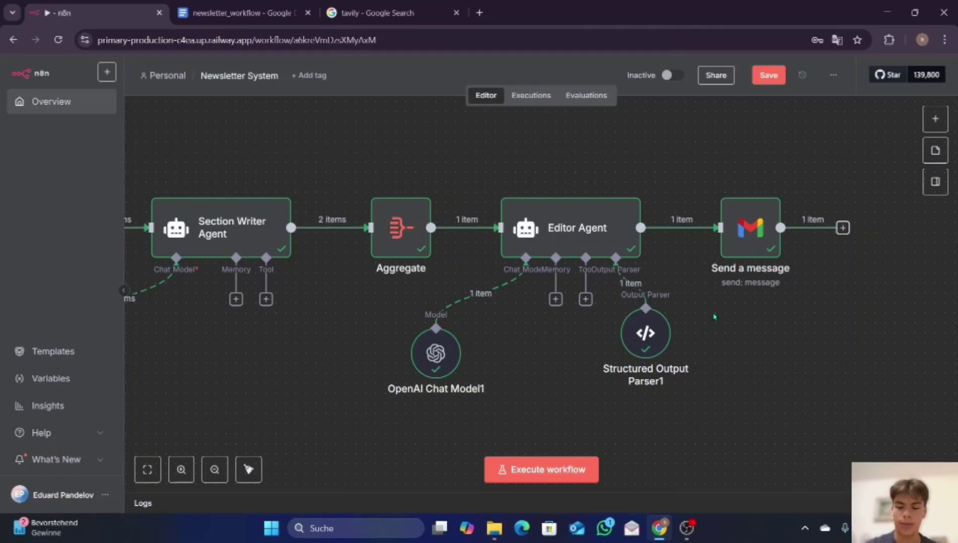
scroll(754, 368, "right", 2)
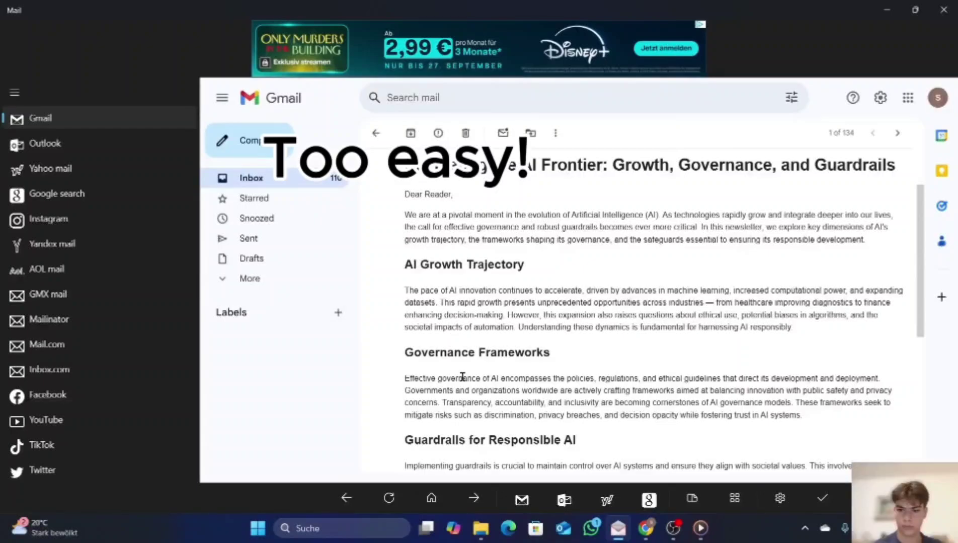
Read the received AI newsletter email to its end in the Gmail inbox of the Mail app
scroll(500, 379, "down", 3)
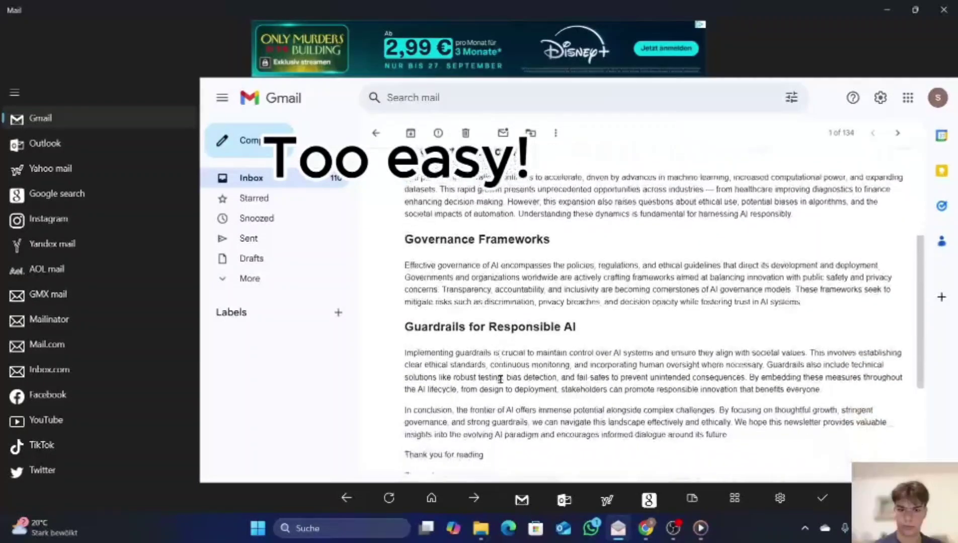
scroll(500, 379, "down", 3)
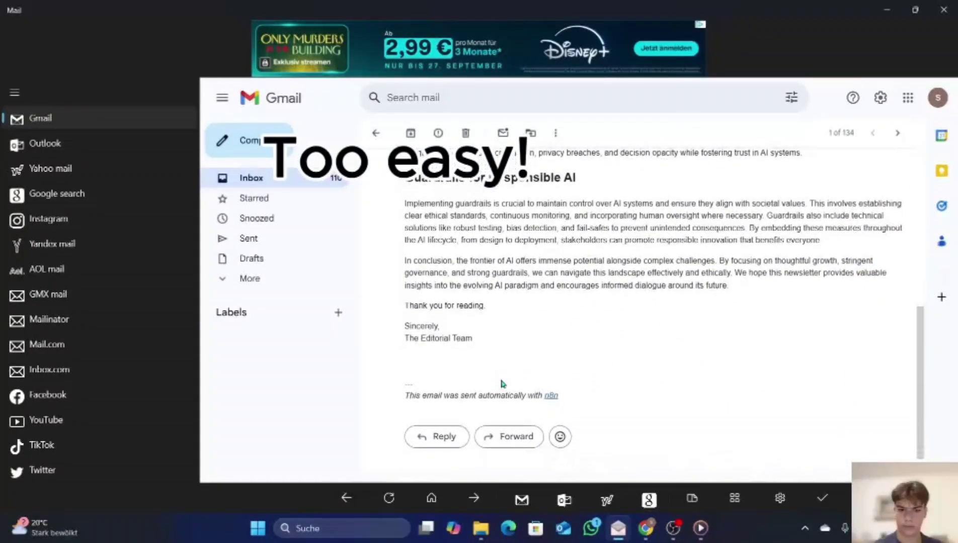